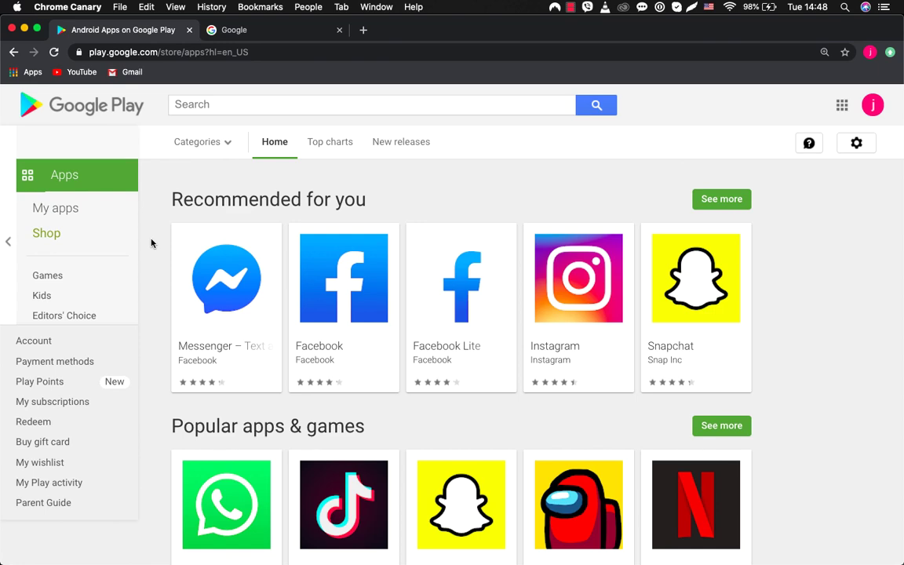
Step: Search Google Play apps for "Gamers wallpapers"
{"action": "left_click", "coordinate": [192, 104]}
{"action": "type", "text": "Gamers wa"}
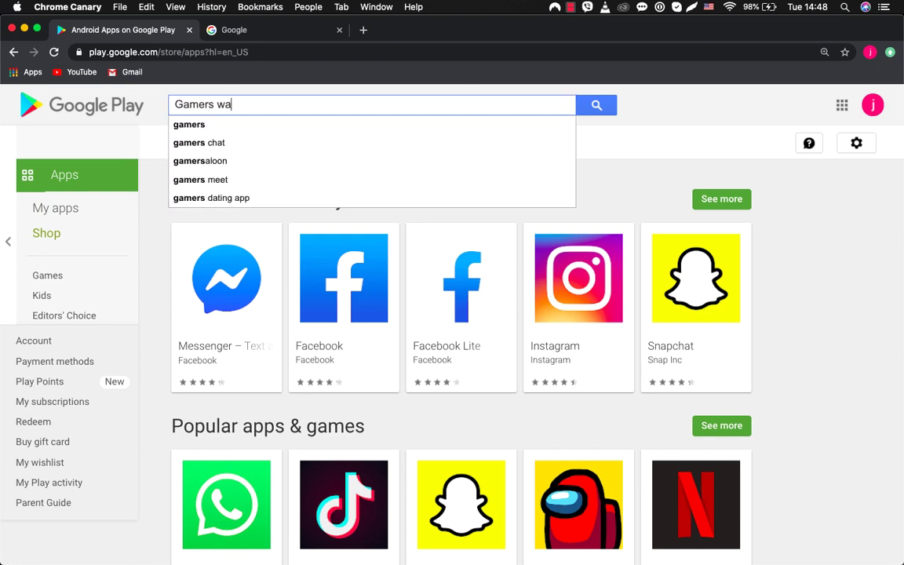
{"action": "type", "text": "llpapers"}
{"action": "key", "text": "Return"}
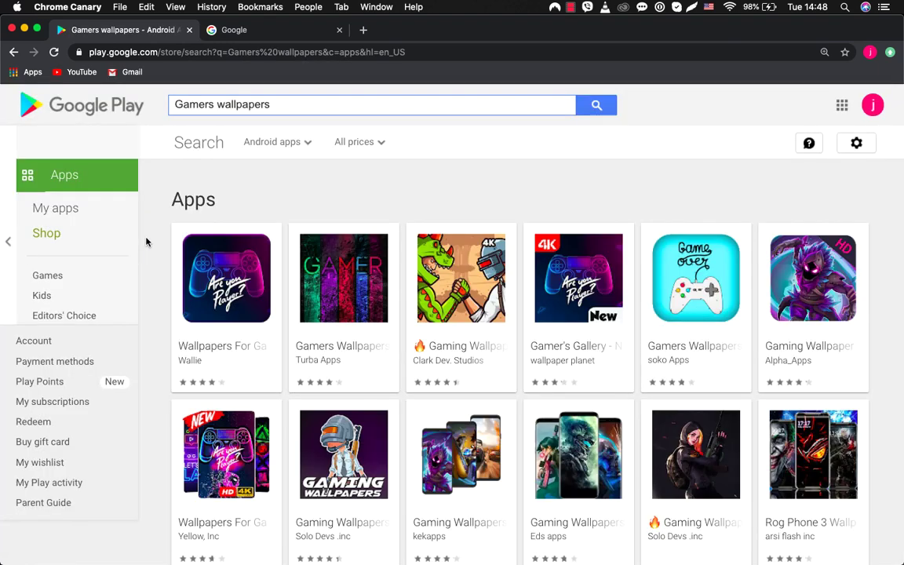
Step: Open Wallie's Wallpapers For Gamers HD 4K app page and check its install count in the additional information
{"action": "left_click", "coordinate": [179, 349]}
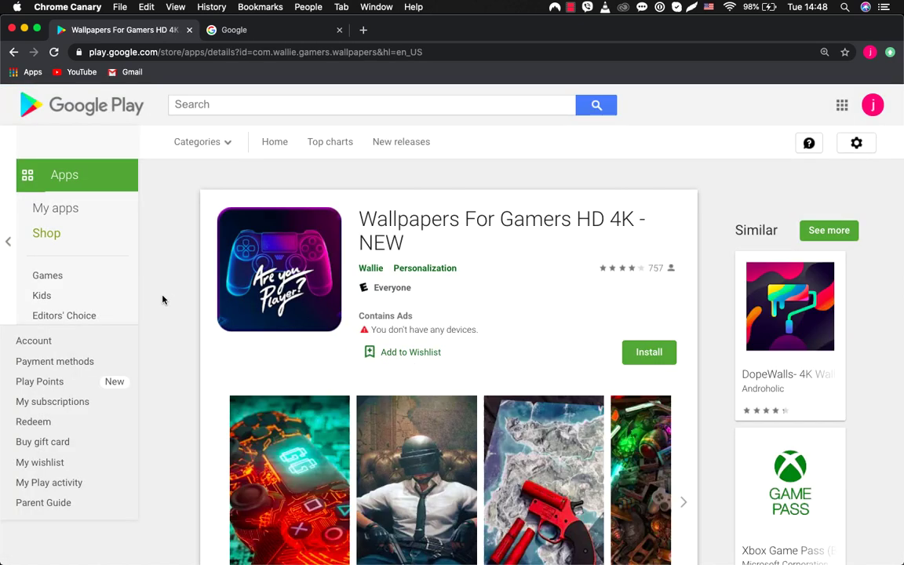
{"action": "scroll", "coordinate": [173, 297], "scroll_direction": "down", "scroll_amount": 1}
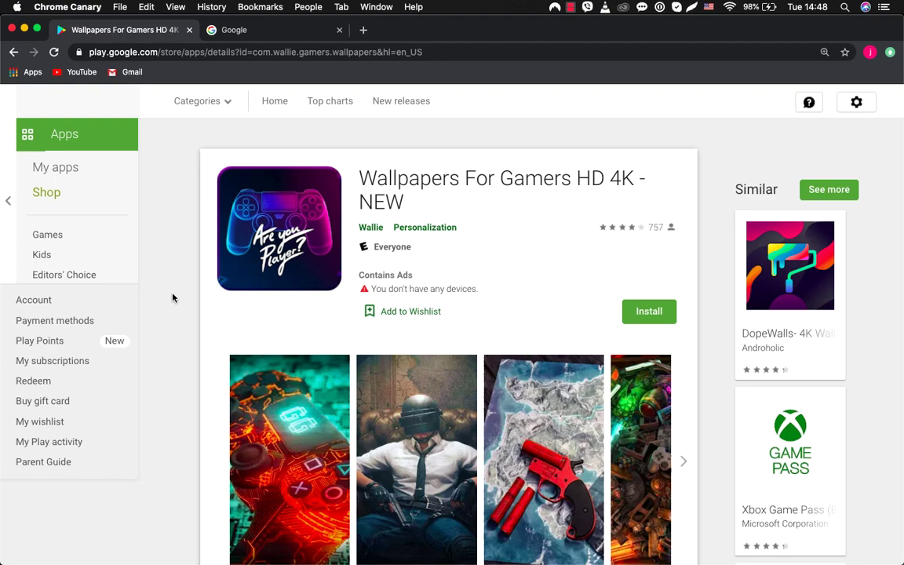
{"action": "scroll", "coordinate": [172, 298], "scroll_direction": "down", "scroll_amount": 10}
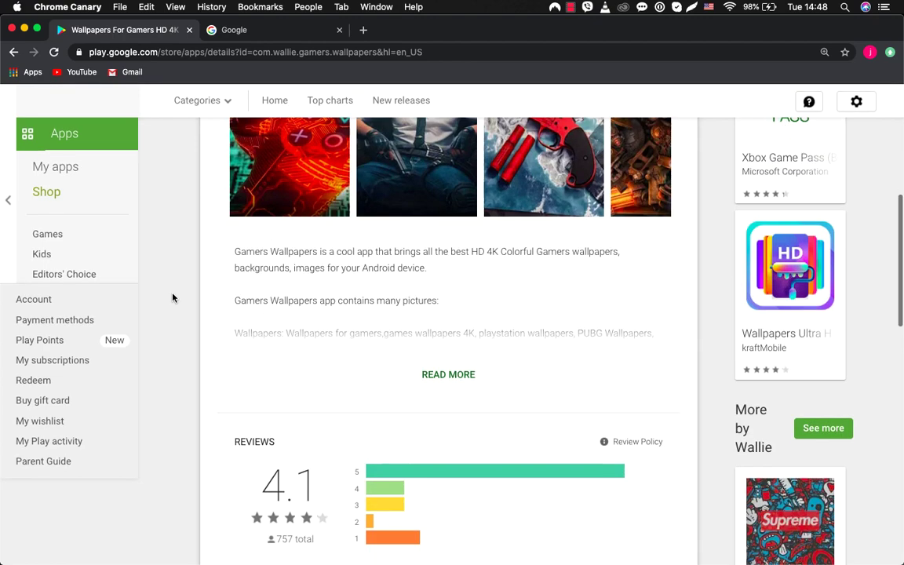
{"action": "scroll", "coordinate": [172, 297], "scroll_direction": "down", "scroll_amount": 4}
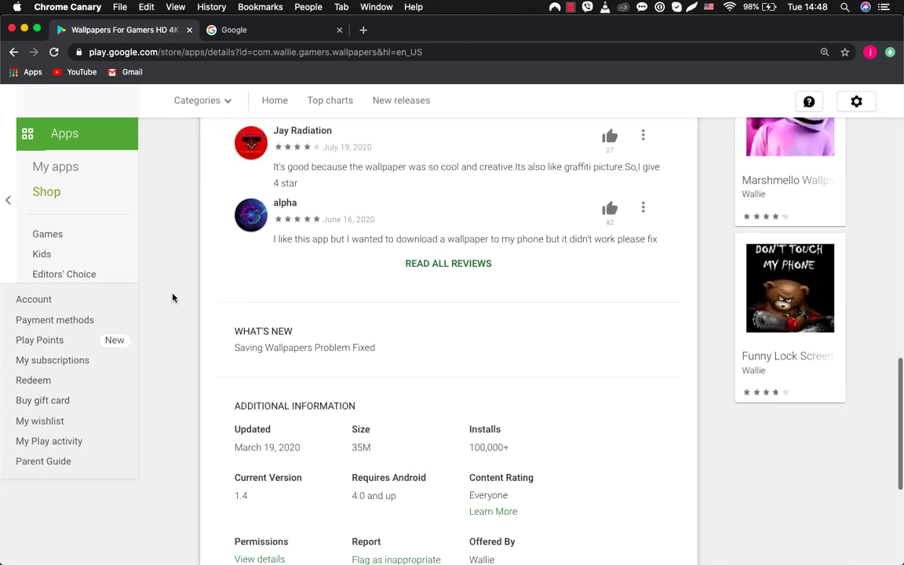
{"action": "left_click_drag", "start_coordinate": [470, 448], "coordinate": [517, 450]}
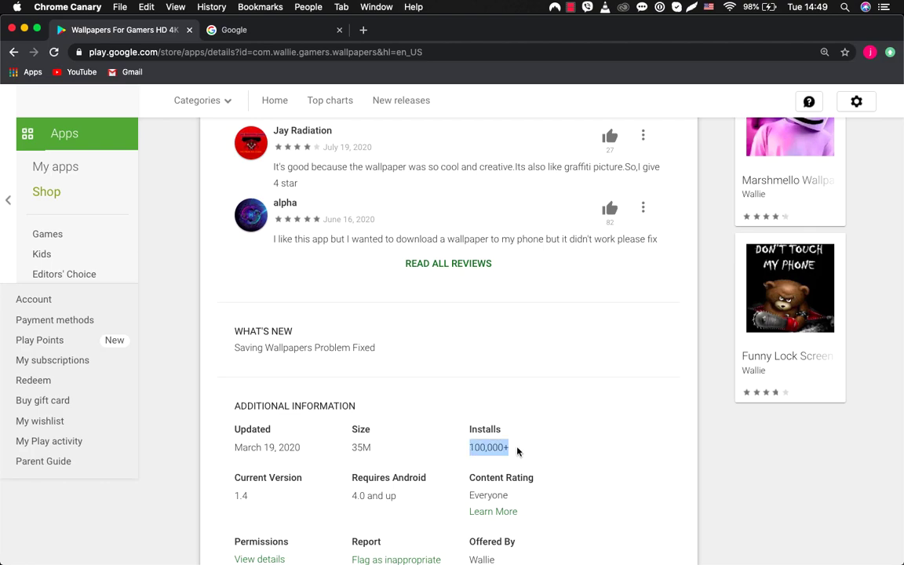
{"action": "scroll", "coordinate": [168, 268], "scroll_direction": "up", "scroll_amount": 15}
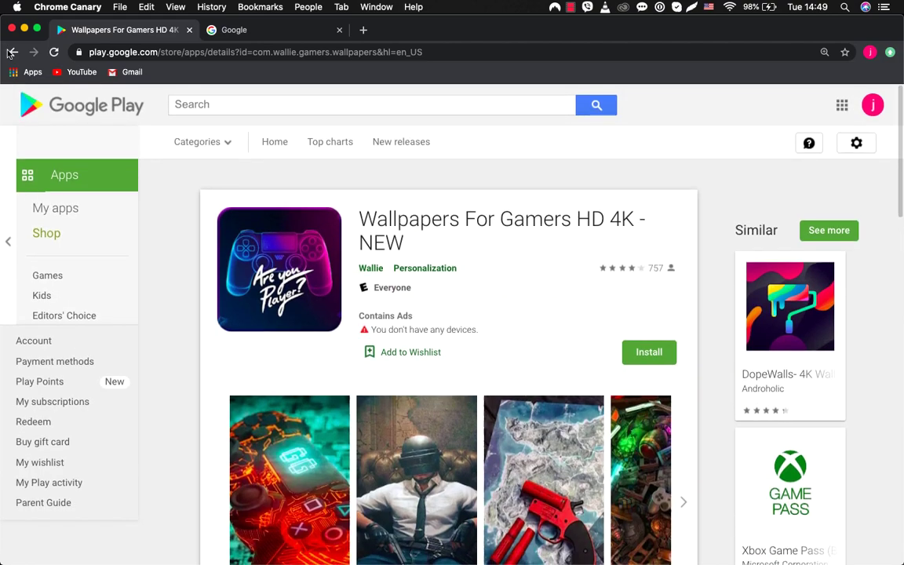
Step: Return to the search results, open the Gaming Wallpaper HD app by Alpha_Apps and check its install count
{"action": "left_click", "coordinate": [11, 53]}
{"action": "scroll", "coordinate": [208, 308], "scroll_direction": "down", "scroll_amount": 3}
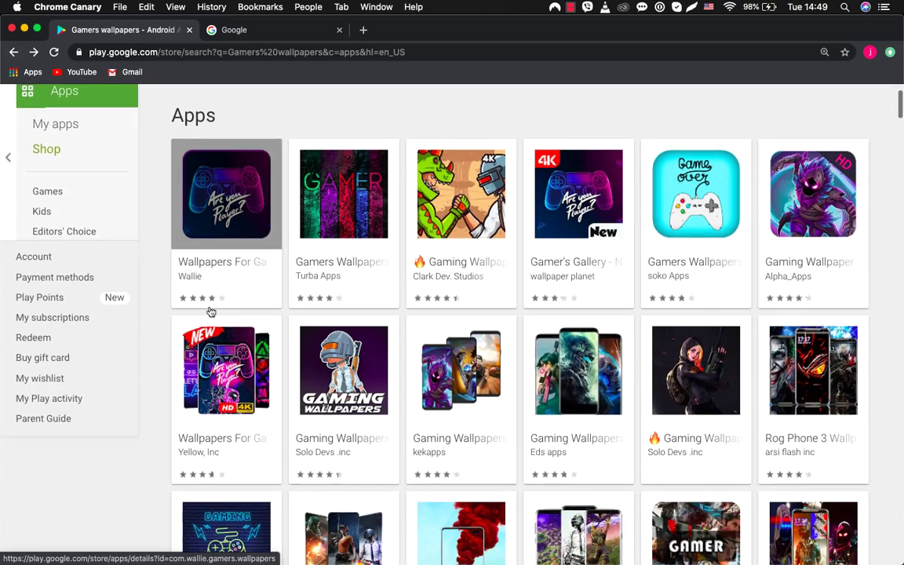
{"action": "left_click", "coordinate": [802, 254]}
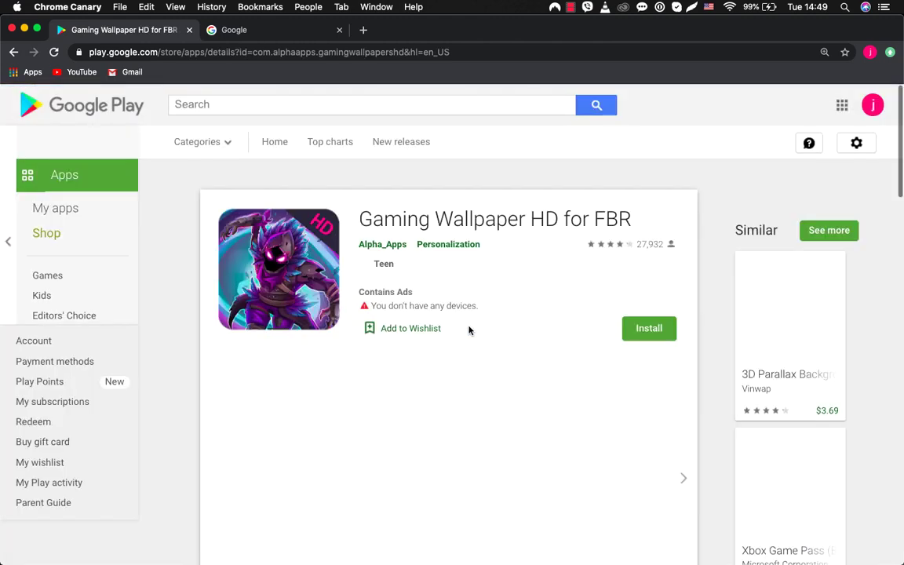
{"action": "scroll", "coordinate": [468, 328], "scroll_direction": "down", "scroll_amount": 10}
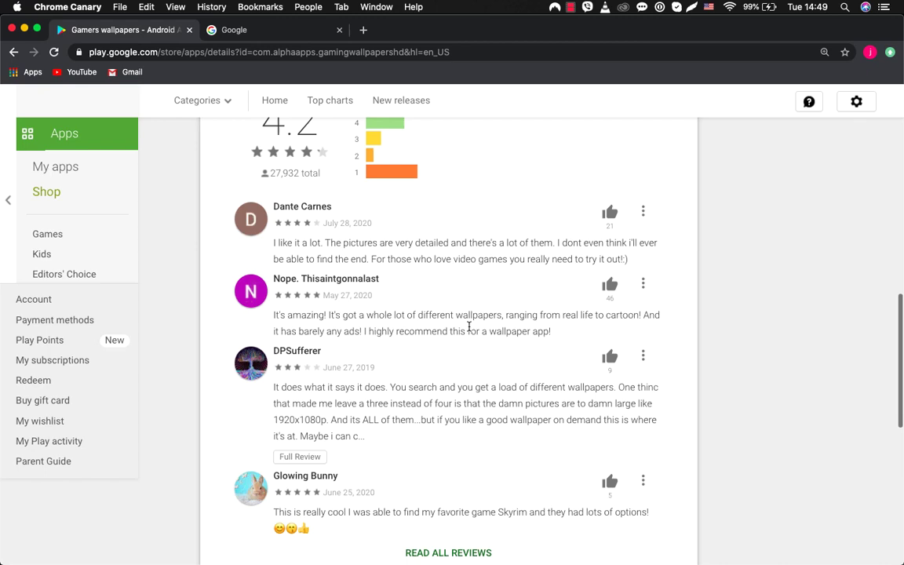
{"action": "scroll", "coordinate": [469, 328], "scroll_direction": "down", "scroll_amount": 3}
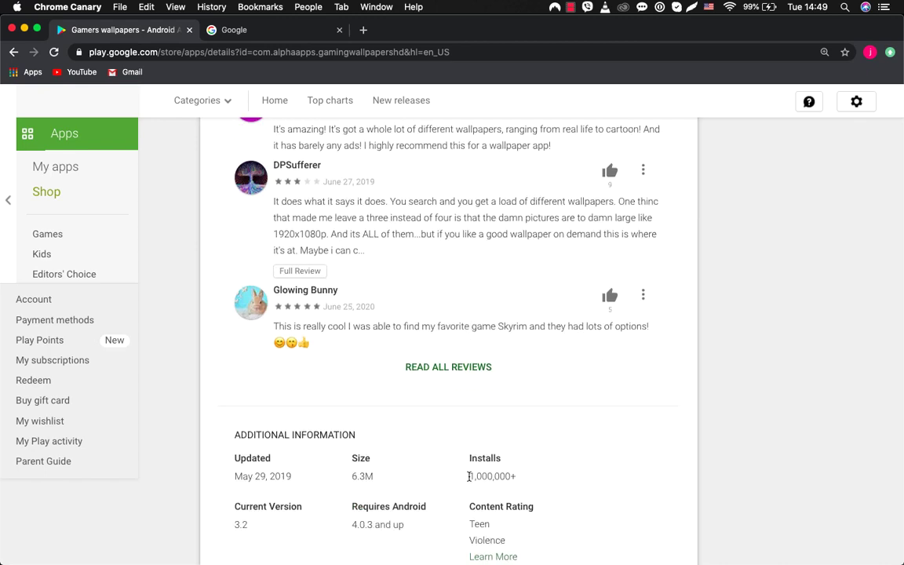
{"action": "left_click_drag", "start_coordinate": [469, 476], "coordinate": [522, 480]}
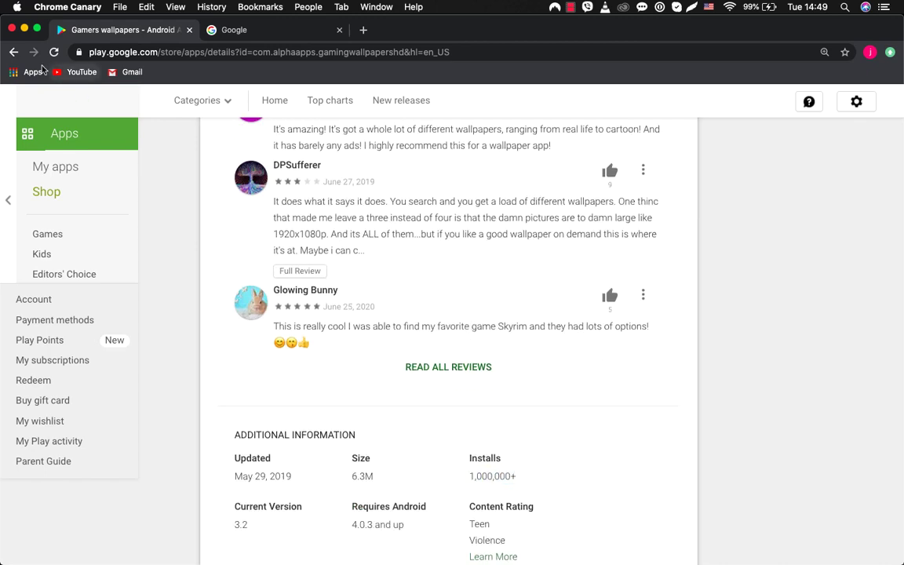
Step: Go back to the results, open Wallpapers For Gamers 2020 by ALREADYAPPS and check its install count
{"action": "left_click", "coordinate": [13, 52]}
{"action": "scroll", "coordinate": [345, 313], "scroll_direction": "down", "scroll_amount": 3}
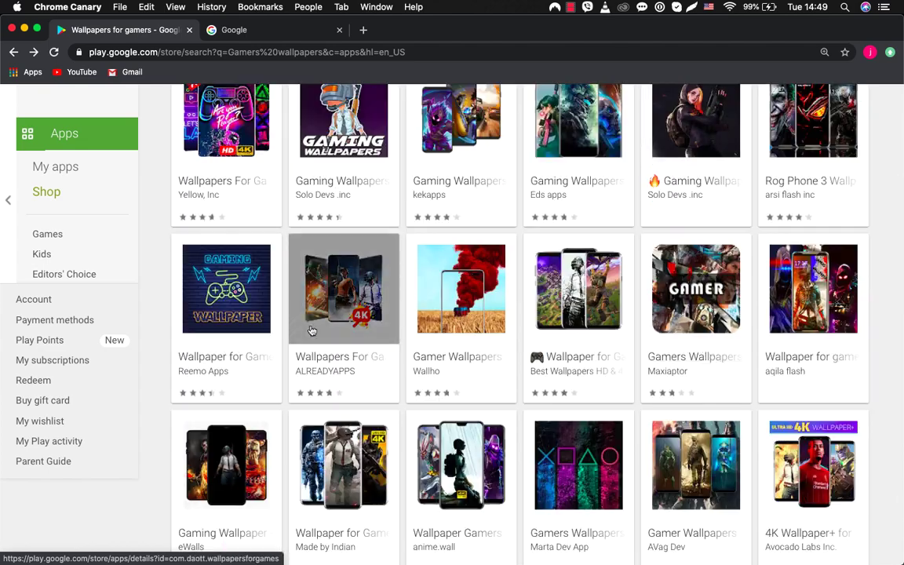
{"action": "left_click", "coordinate": [345, 283]}
{"action": "scroll", "coordinate": [454, 326], "scroll_direction": "down", "scroll_amount": 15}
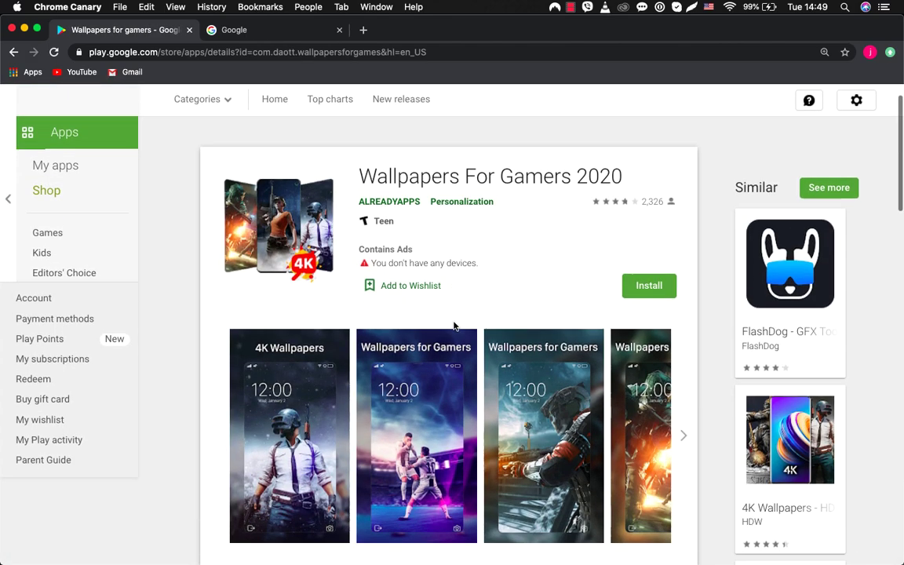
{"action": "scroll", "coordinate": [453, 327], "scroll_direction": "down", "scroll_amount": 2}
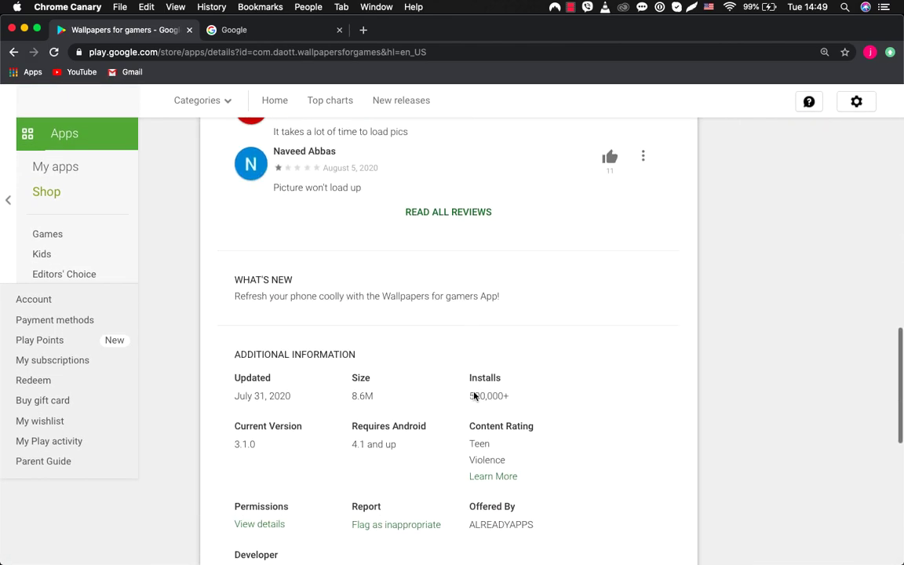
{"action": "left_click_drag", "start_coordinate": [468, 381], "coordinate": [504, 395]}
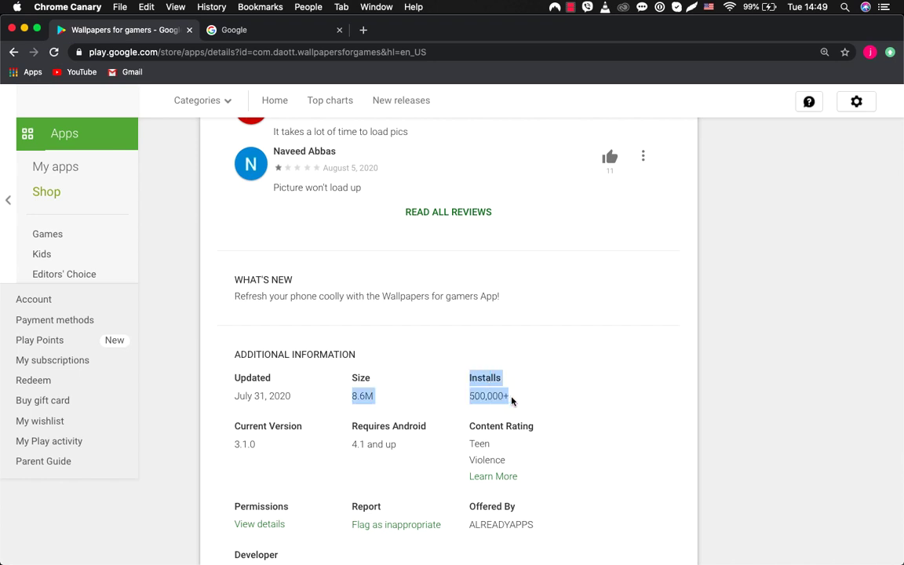
Step: Go back to the results, open Wallpaper for Gamers 4K by Best Wallpapers HD & 4K and check its installs
{"action": "scroll", "coordinate": [510, 399], "scroll_direction": "left", "scroll_amount": 5}
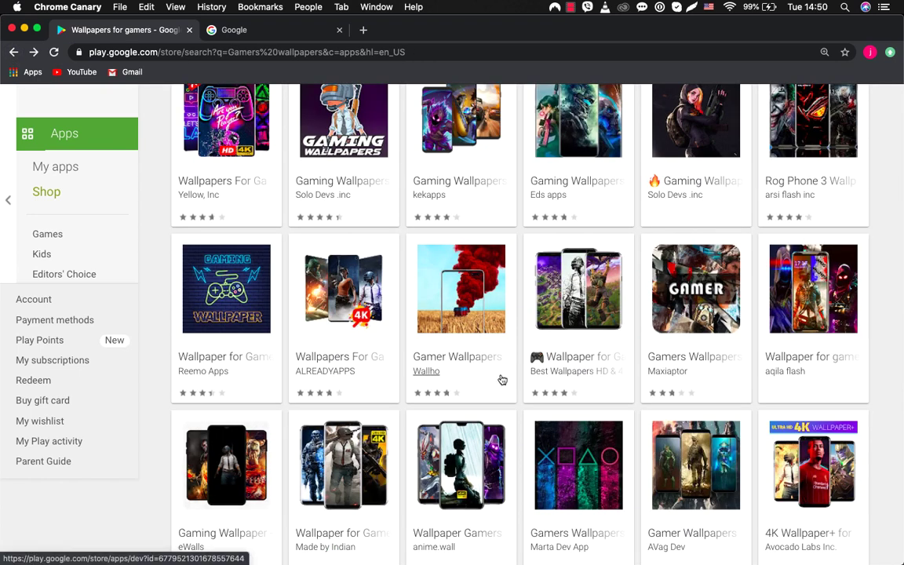
{"action": "left_click", "coordinate": [590, 359]}
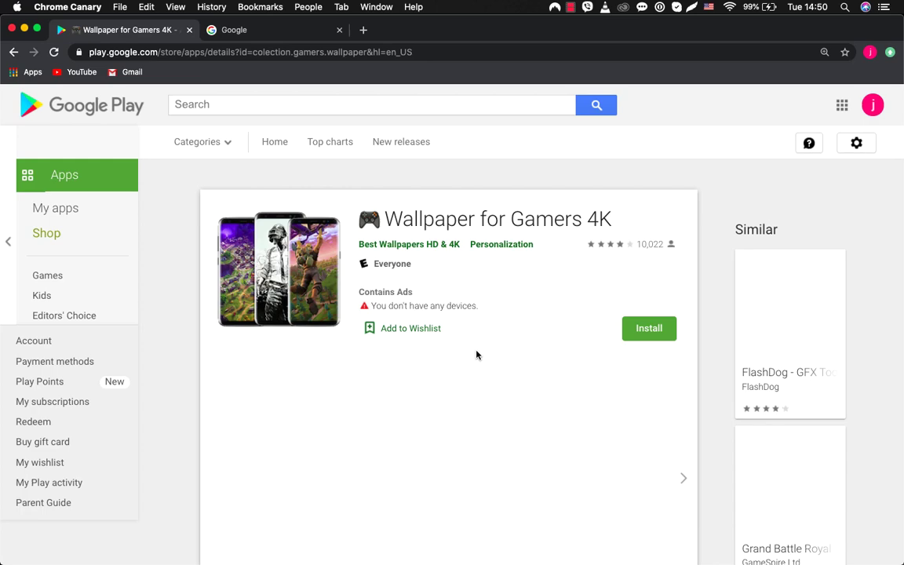
{"action": "scroll", "coordinate": [477, 355], "scroll_direction": "down", "scroll_amount": 15}
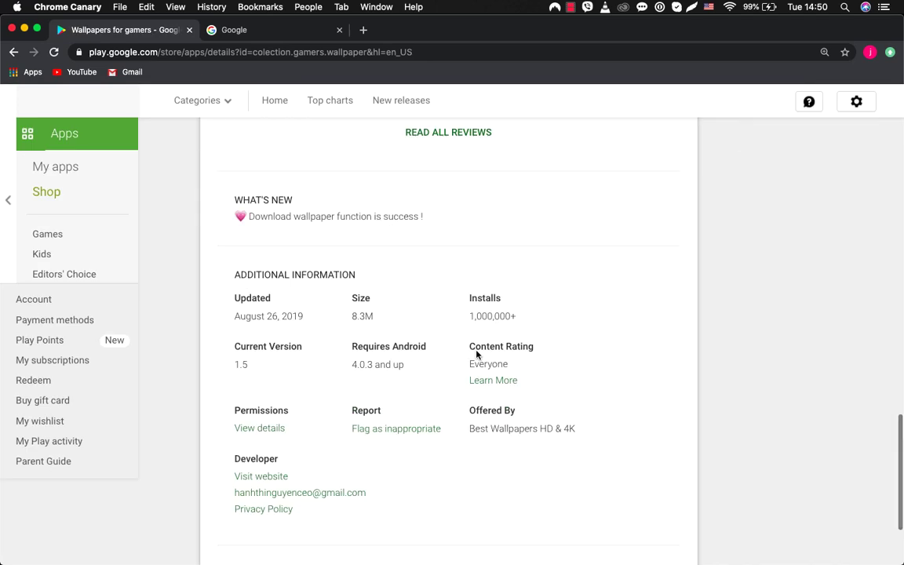
{"action": "scroll", "coordinate": [476, 355], "scroll_direction": "up", "scroll_amount": 1}
{"action": "left_click_drag", "start_coordinate": [469, 343], "coordinate": [558, 345]}
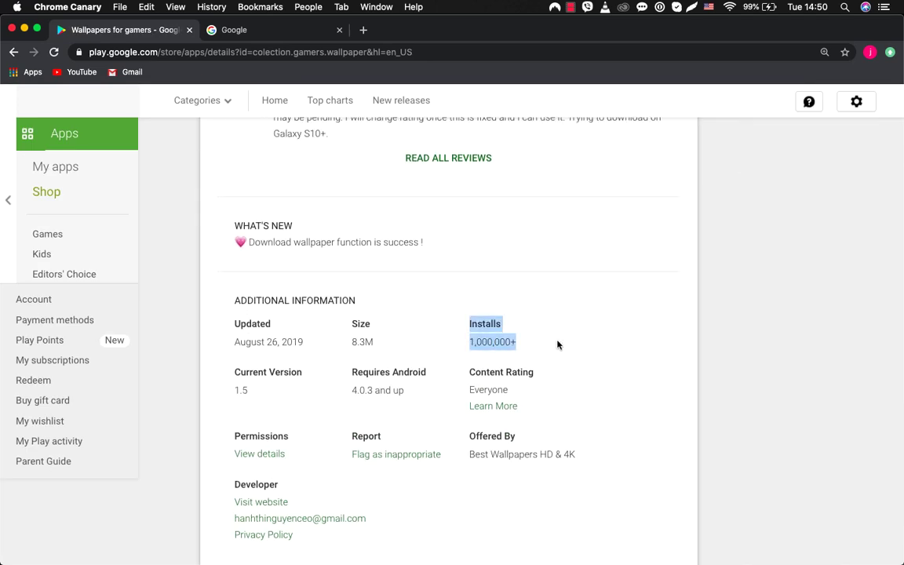
Step: Go back to the results, open Wallpaper for Gamers 4K by Made by Indian and check its installs
{"action": "left_click", "coordinate": [13, 52]}
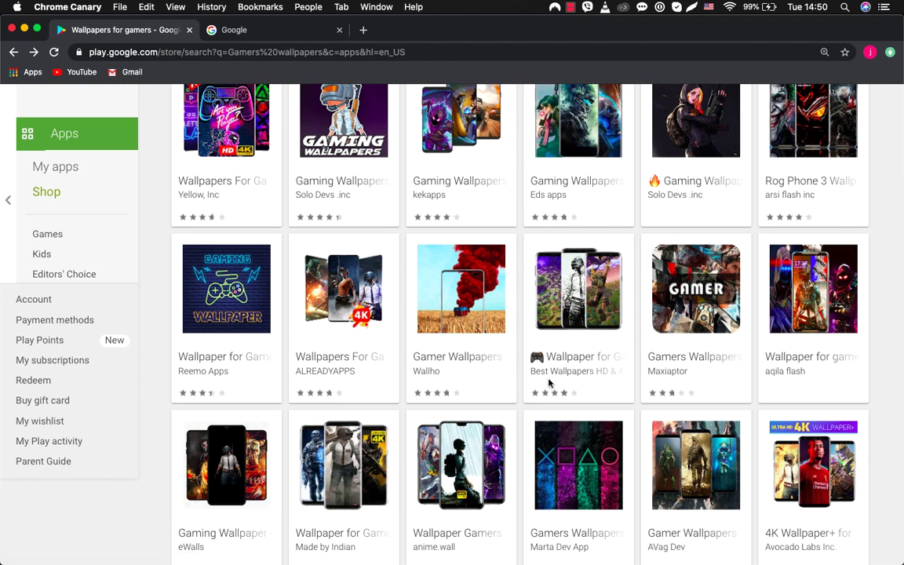
{"action": "scroll", "coordinate": [773, 363], "scroll_direction": "down", "scroll_amount": 3}
{"action": "left_click", "coordinate": [364, 423]}
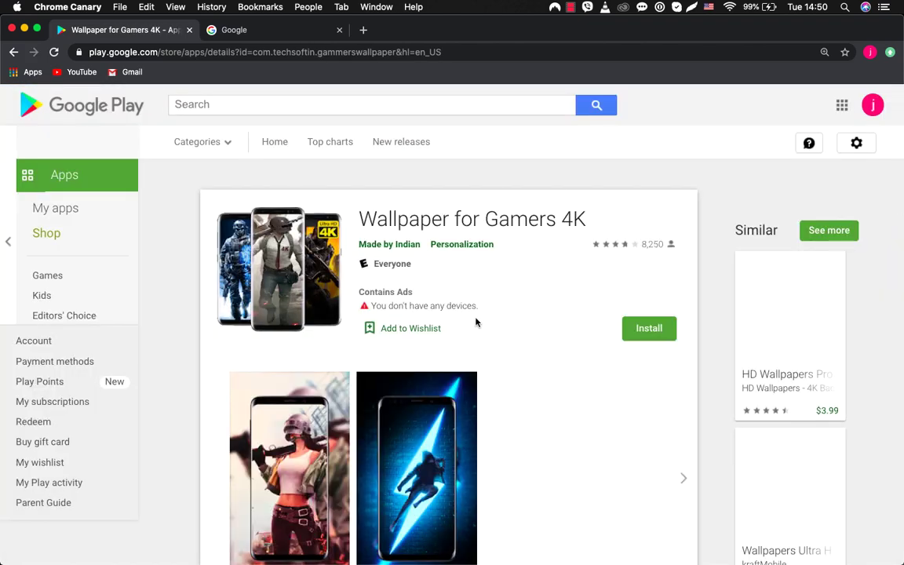
{"action": "scroll", "coordinate": [475, 321], "scroll_direction": "down", "scroll_amount": 15}
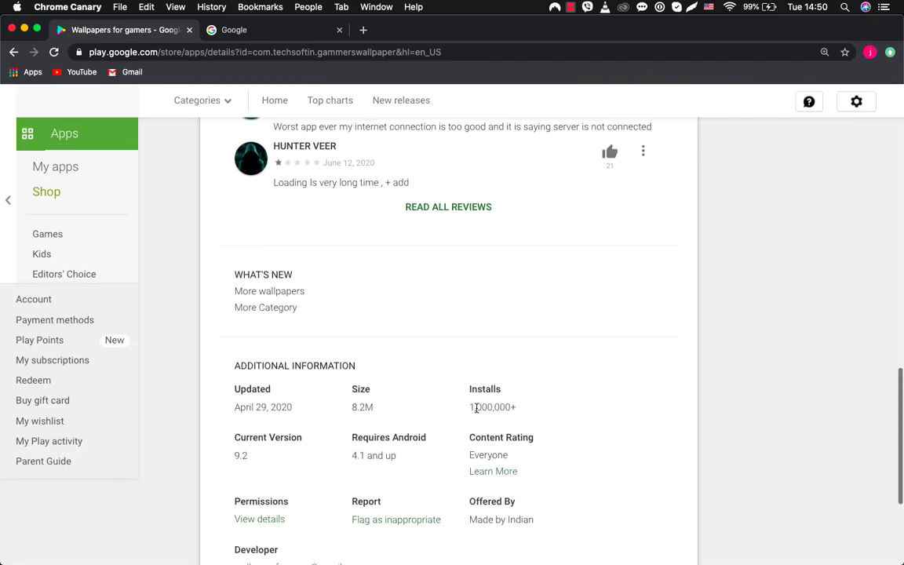
{"action": "left_click_drag", "start_coordinate": [468, 407], "coordinate": [524, 407]}
{"action": "left_click", "coordinate": [424, 403]}
{"action": "scroll", "coordinate": [424, 402], "scroll_direction": "up", "scroll_amount": 15}
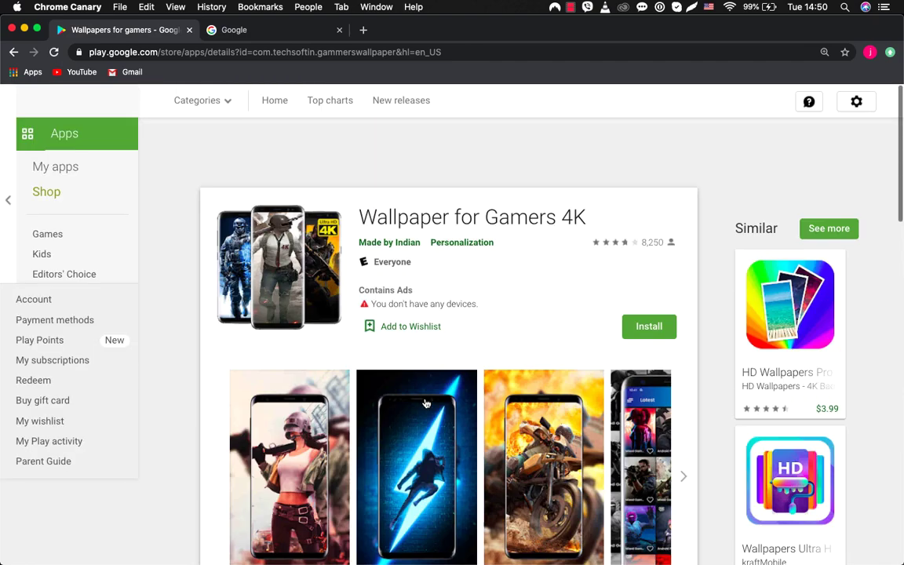
Step: Return to the "Gamers wallpapers" search results and look over the list of competing apps
{"action": "left_click", "coordinate": [14, 52]}
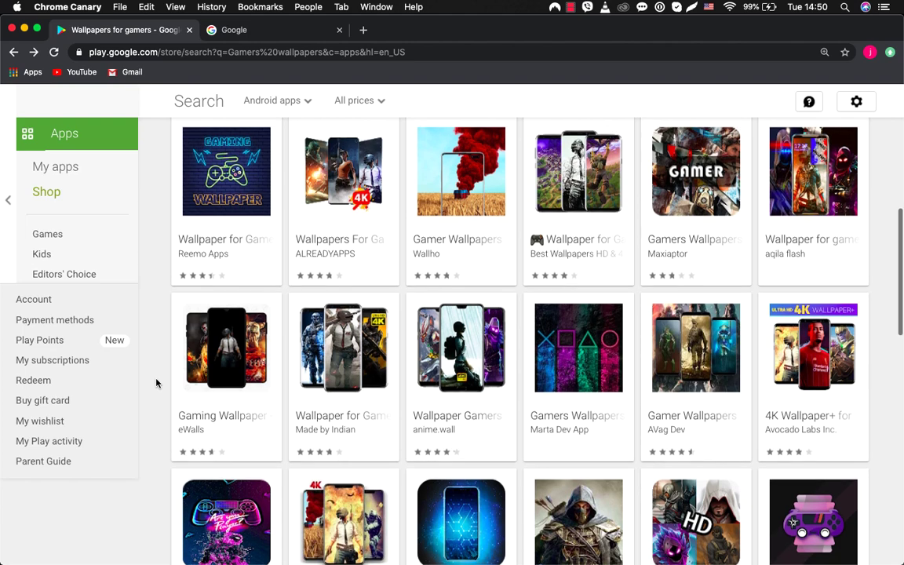
{"action": "scroll", "coordinate": [156, 383], "scroll_direction": "up", "scroll_amount": 5}
{"action": "scroll", "coordinate": [156, 383], "scroll_direction": "up", "scroll_amount": 2}
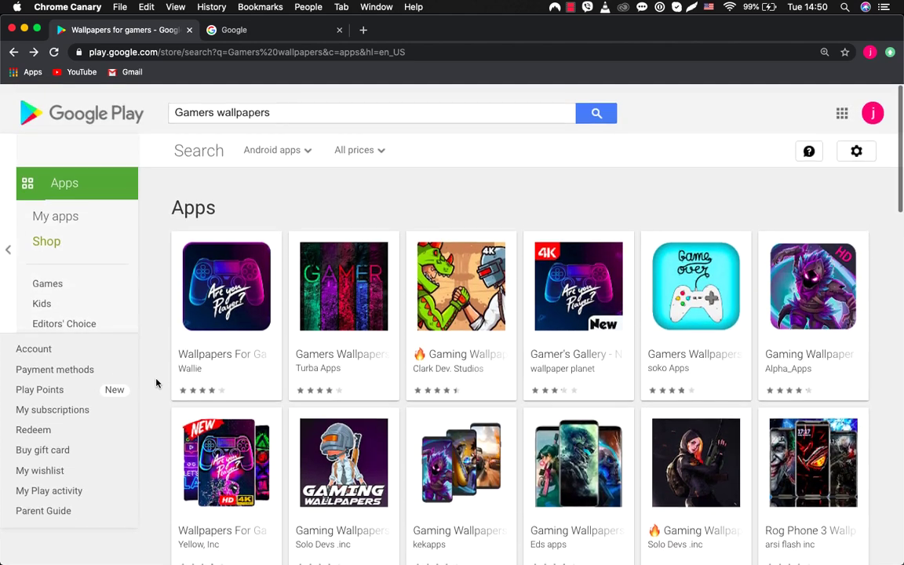
{"action": "left_click_drag", "start_coordinate": [178, 194], "coordinate": [215, 200]}
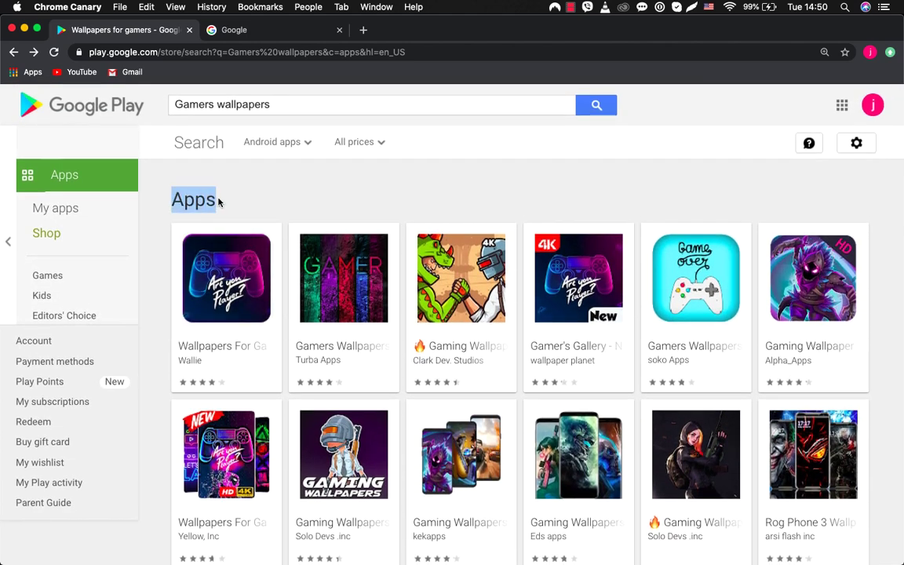
{"action": "left_click", "coordinate": [210, 201]}
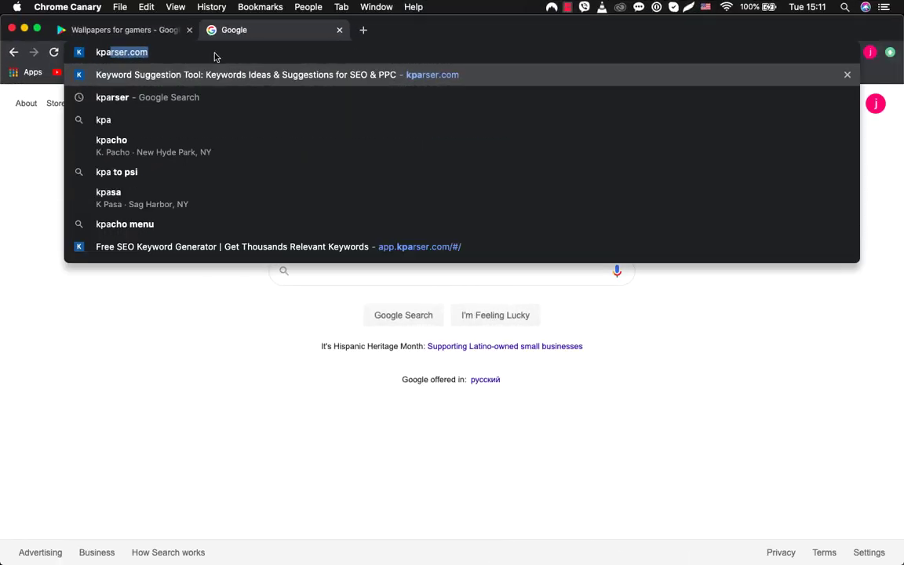
Step: Open kparser.com in the Google tab and enter "gamers wallpapers" as the seed keyword
{"action": "key", "text": "Return"}
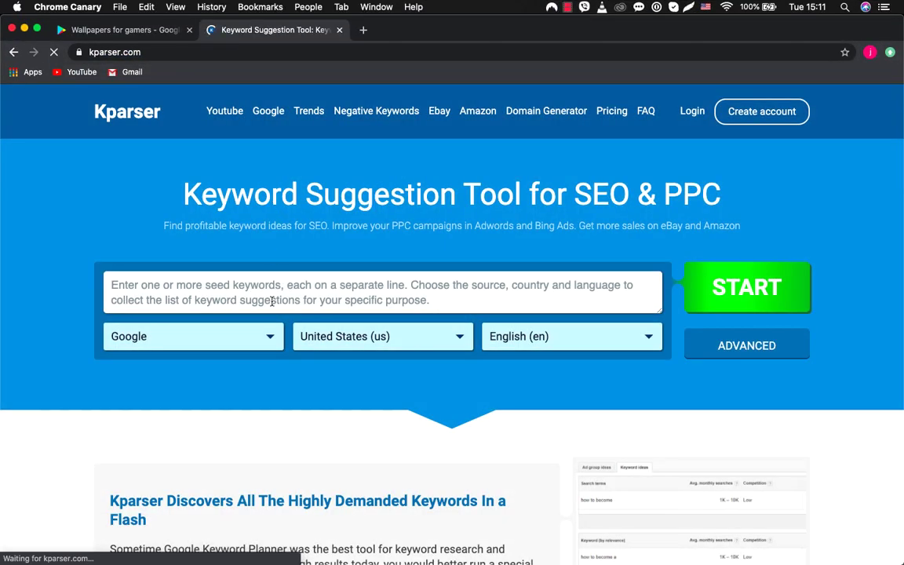
{"action": "left_click", "coordinate": [157, 303]}
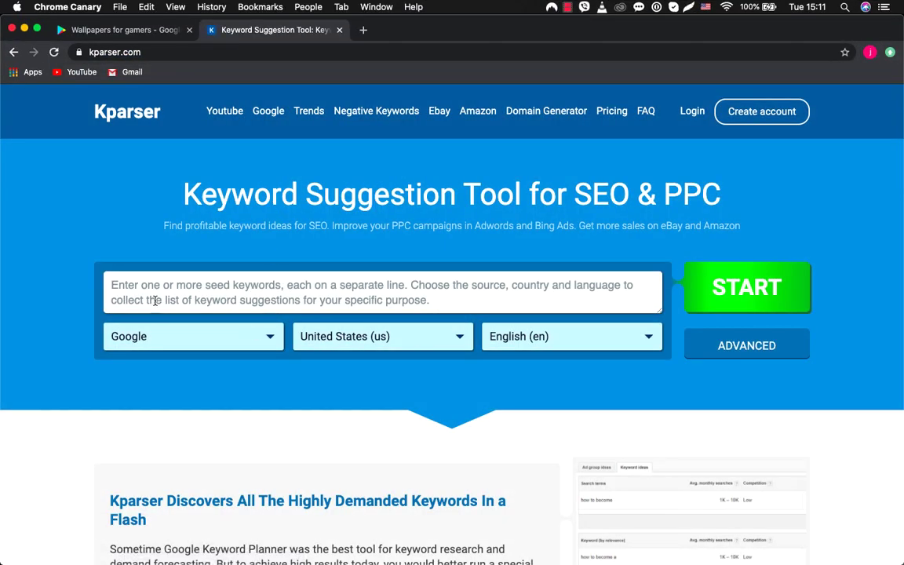
{"action": "type", "text": "gamers wallpapers"}
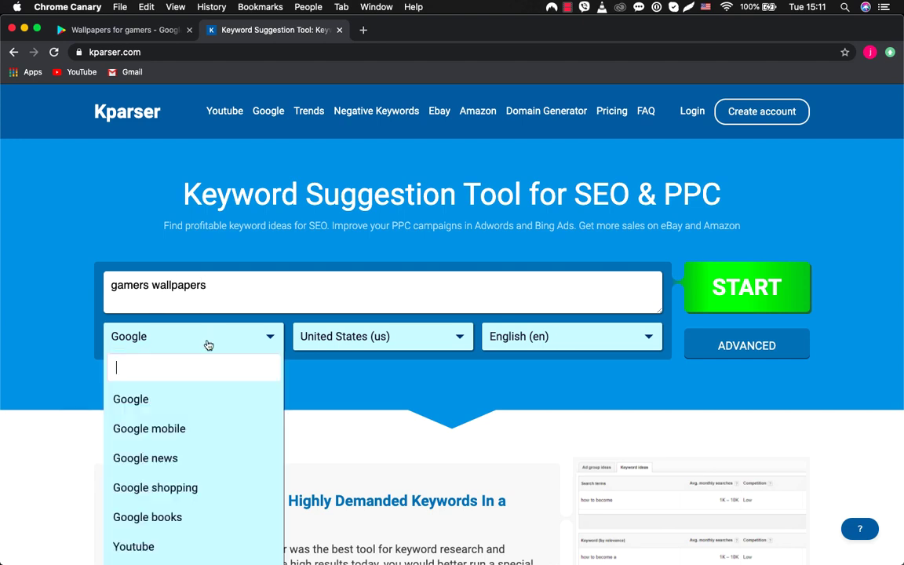
Step: Set the keyword source to Google Play and run the suggestion search, stopping it to review the discovered keywords
{"action": "scroll", "coordinate": [181, 441], "scroll_direction": "down", "scroll_amount": 10}
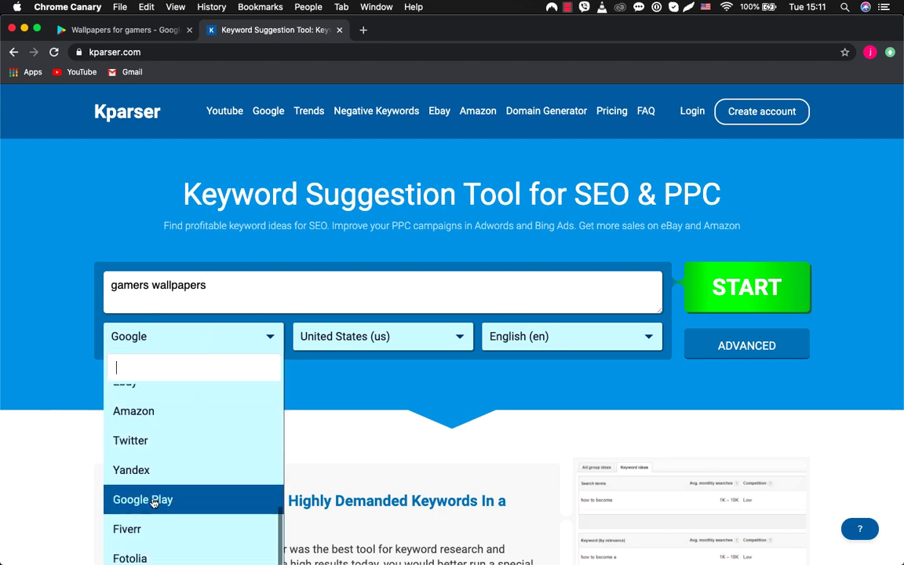
{"action": "left_click", "coordinate": [154, 502]}
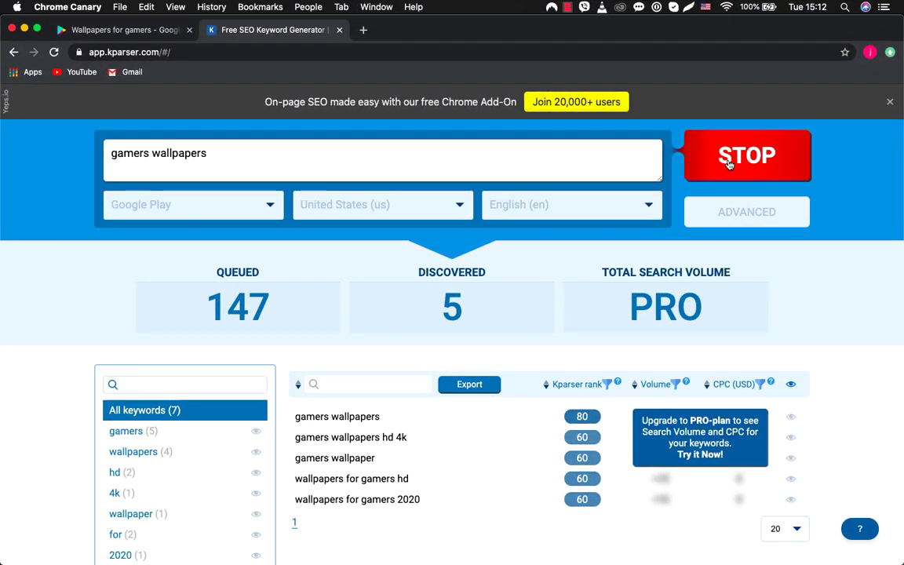
{"action": "left_click", "coordinate": [728, 162]}
{"action": "scroll", "coordinate": [273, 389], "scroll_direction": "down", "scroll_amount": 3}
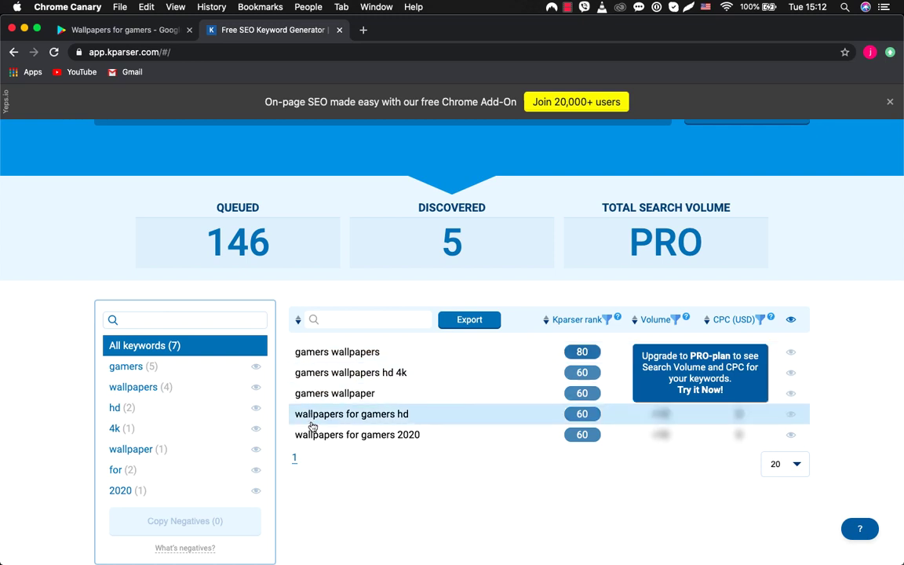
Step: Copy the five discovered keywords, from "gamers wallpapers" to "wallpapers for gamers 2020", into a new file in Sublime Text
{"action": "left_click_drag", "start_coordinate": [295, 353], "coordinate": [421, 436]}
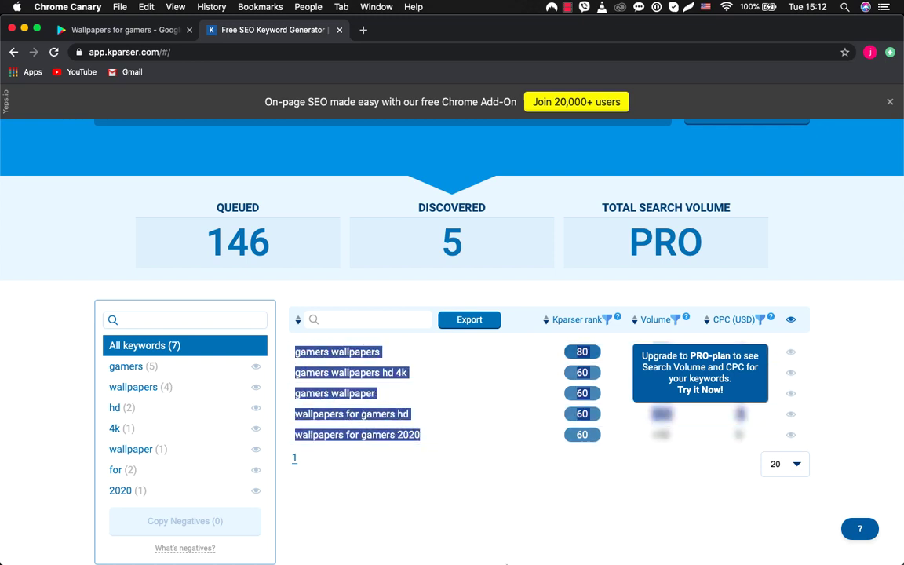
{"action": "left_click", "coordinate": [517, 549]}
{"action": "key", "text": "super+n"}
{"action": "type", "text": "gamers wallpapers 80 <10 0 gamers wallpapers hd 4k 60 <10 0 gamers wallpaper 60 <10 0 wallpapers for gamers hd 60 <10 0 wallpapers for gamers 2020"}
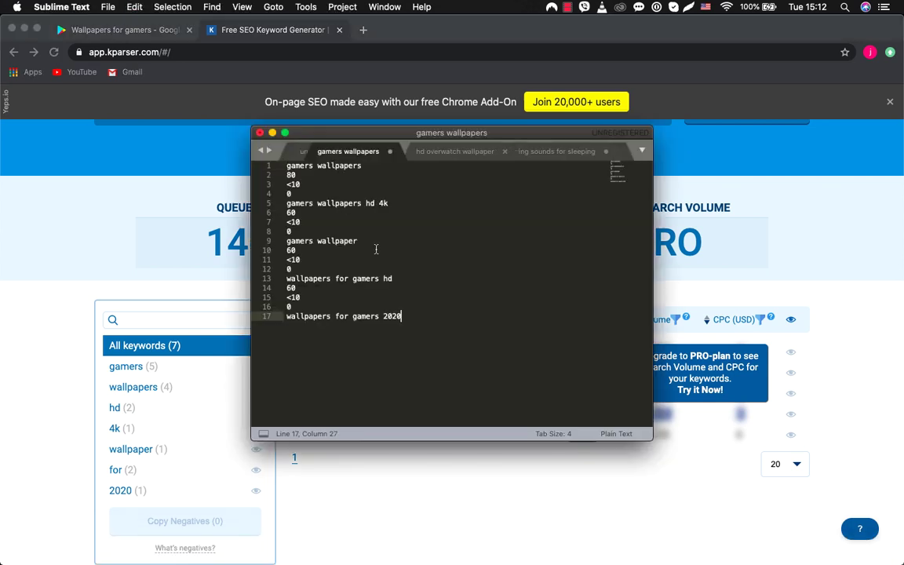
Step: Delete the rank, volume and CPC lines and the empty line, leaving one keyword per line
{"action": "left_click_drag", "start_coordinate": [311, 194], "coordinate": [286, 212]}
{"action": "key", "text": "BackSpace"}
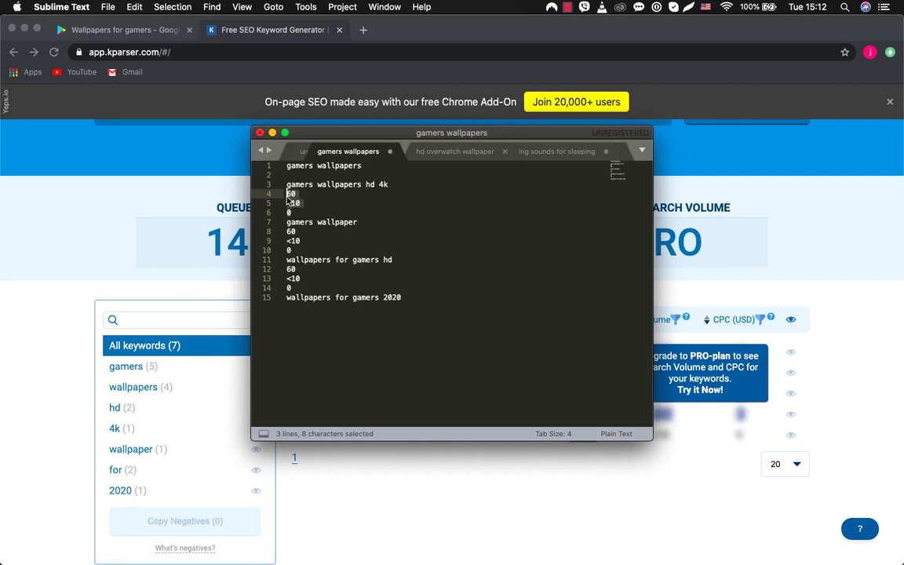
{"action": "key", "text": "BackSpace"}
{"action": "key", "text": "BackSpace"}
{"action": "mouse_move", "coordinate": [292, 223]}
{"action": "left_mouse_down"}
{"action": "mouse_move", "coordinate": [286, 203]}
{"action": "mouse_move", "coordinate": [294, 225]}
{"action": "left_mouse_up"}
{"action": "key", "text": "BackSpace"}
{"action": "key", "text": "BackSpace"}
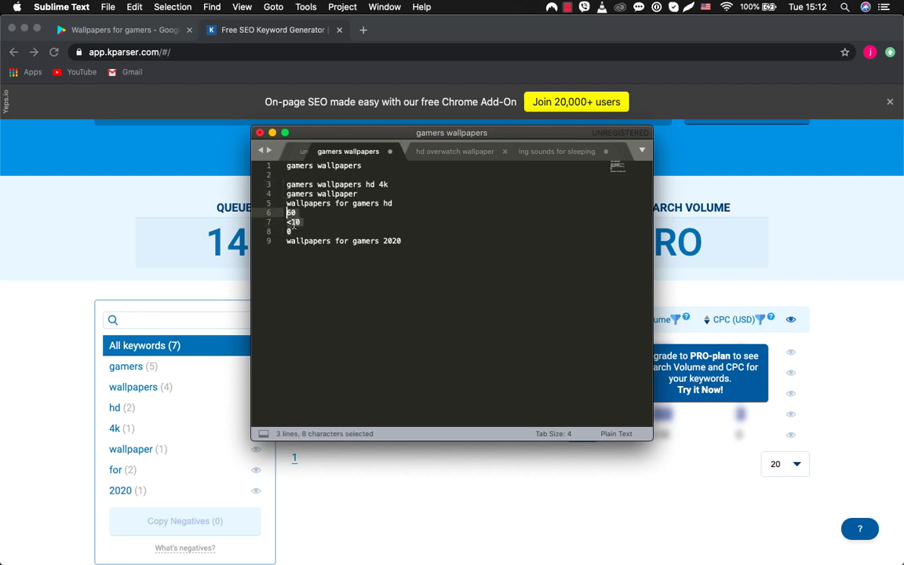
{"action": "key", "text": "BackSpace"}
{"action": "key", "text": "BackSpace"}
{"action": "left_click", "coordinate": [289, 174]}
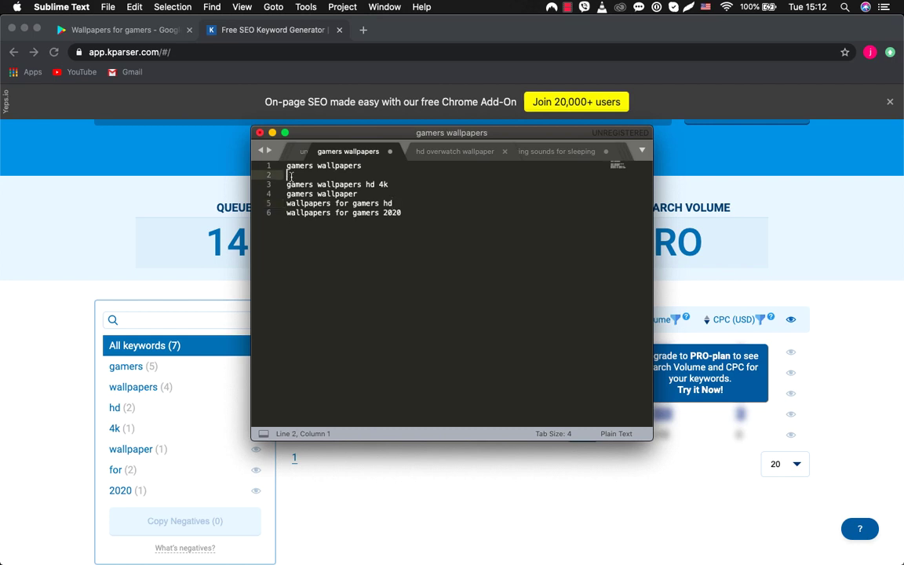
{"action": "key", "text": "BackSpace"}
{"action": "left_click", "coordinate": [402, 203]}
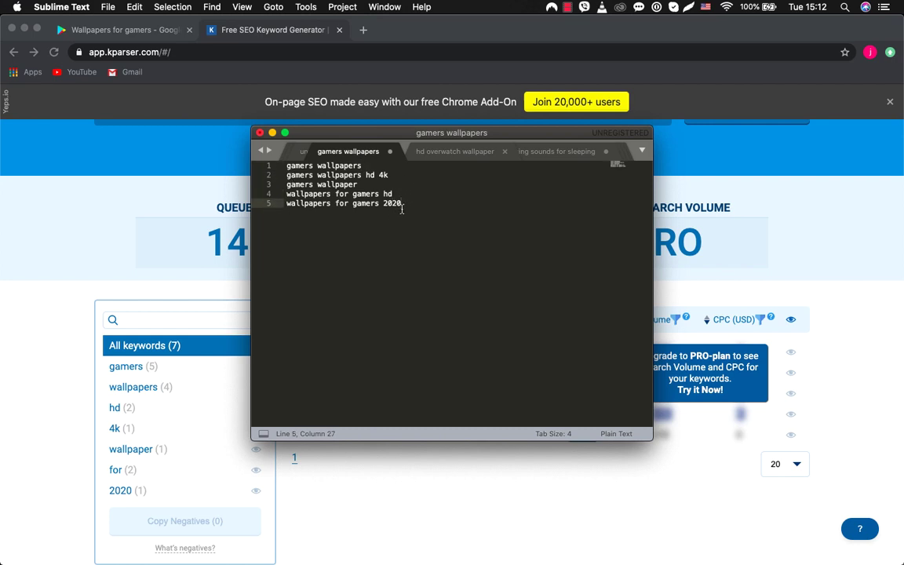
Step: Copy the cleaned keyword list and paste it into Kparser in Chrome as the new seed keywords, replacing "gamers wallpapers"
{"action": "left_click_drag", "start_coordinate": [406, 204], "coordinate": [235, 149]}
{"action": "key", "text": "super+c"}
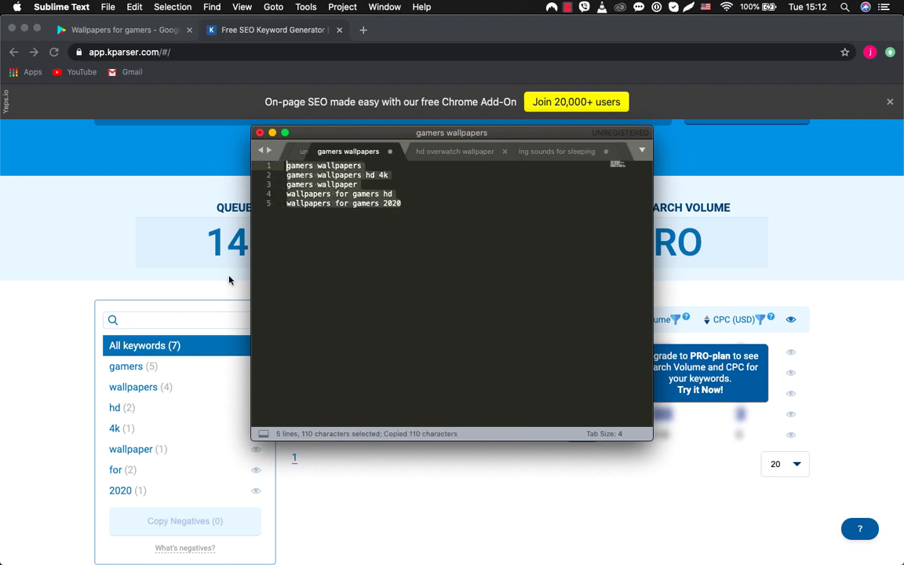
{"action": "left_click", "coordinate": [228, 297]}
{"action": "scroll", "coordinate": [267, 255], "scroll_direction": "up", "scroll_amount": 5}
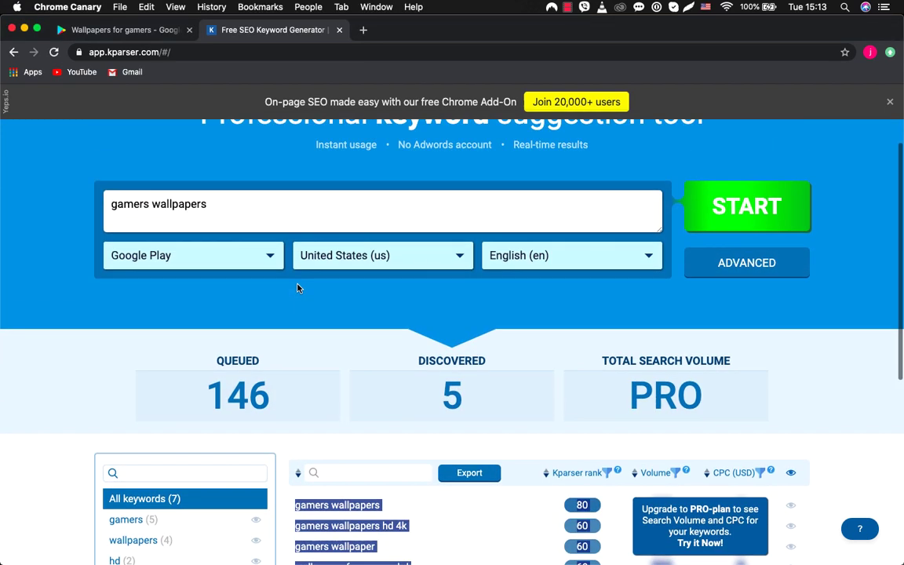
{"action": "left_click", "coordinate": [246, 215]}
{"action": "key", "text": "super+a"}
{"action": "key", "text": "super+v"}
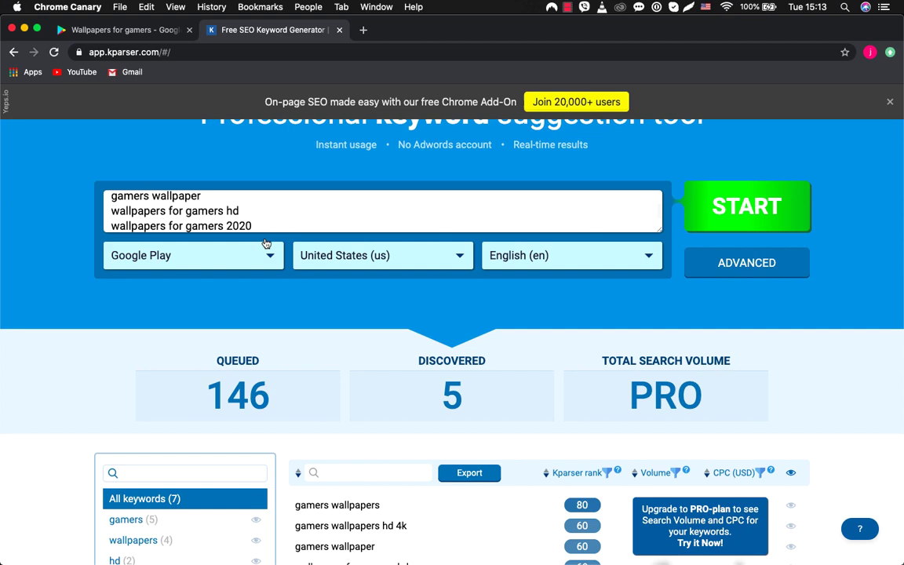
Step: Switch the keyword source to Google and run the suggestion search for the pasted keywords
{"action": "left_click", "coordinate": [174, 266]}
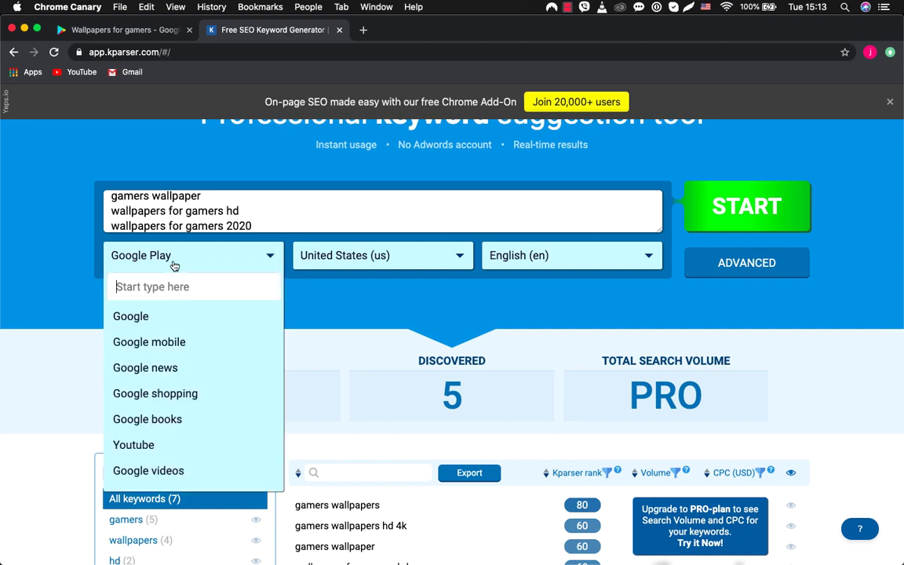
{"action": "left_click", "coordinate": [153, 318]}
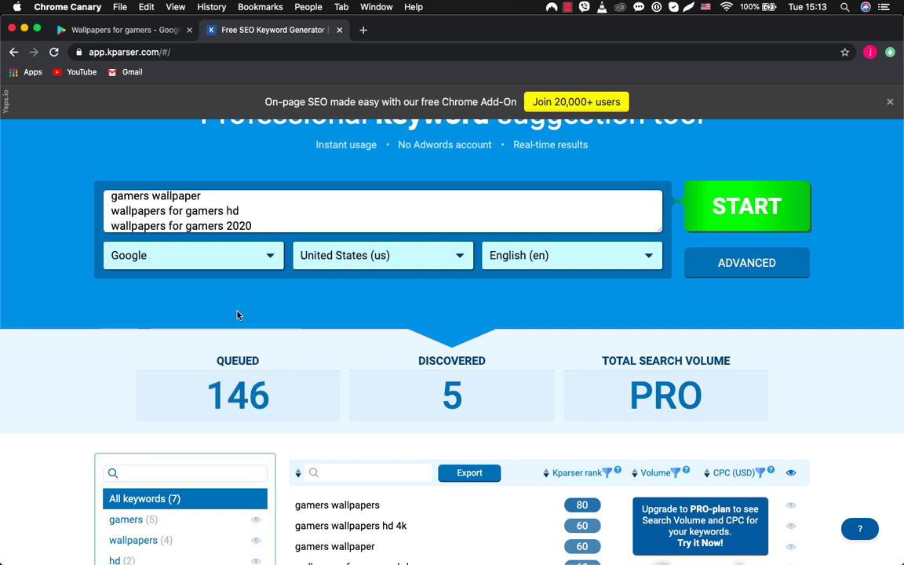
{"action": "left_click", "coordinate": [715, 221]}
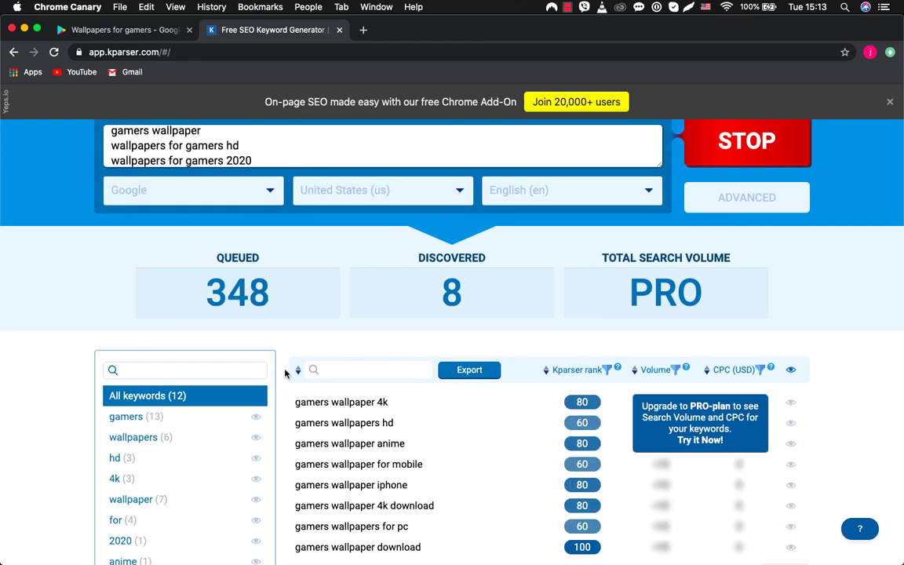
{"action": "scroll", "coordinate": [294, 365], "scroll_direction": "down", "scroll_amount": 5}
{"action": "scroll", "coordinate": [287, 349], "scroll_direction": "up", "scroll_amount": 5}
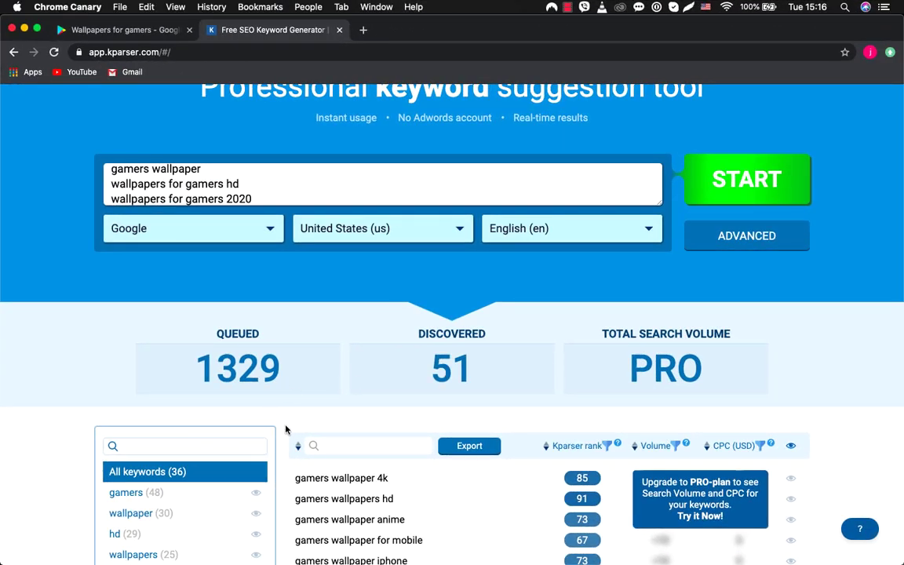
Step: Increase the number of keywords shown per page from 20 and look through the full list of suggestions
{"action": "scroll", "coordinate": [285, 429], "scroll_direction": "down", "scroll_amount": 10}
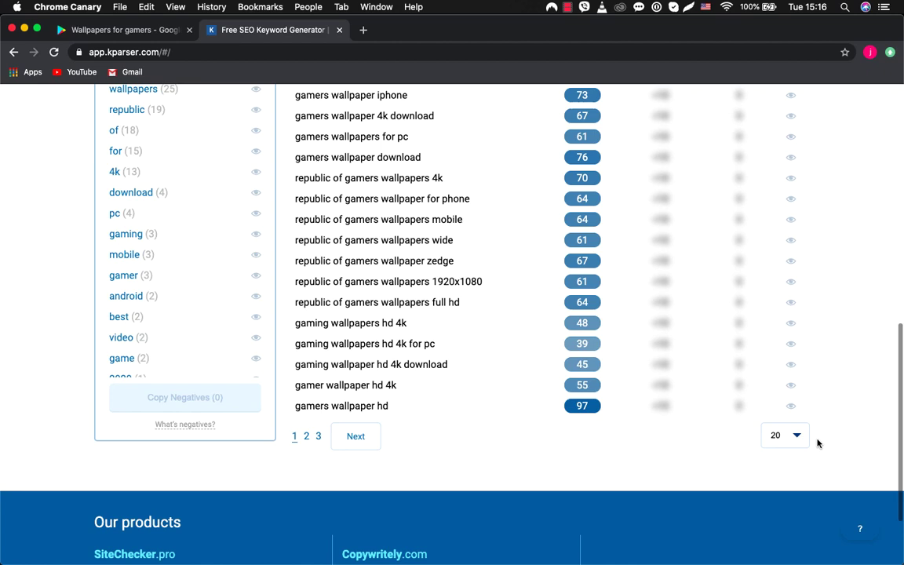
{"action": "left_click", "coordinate": [798, 436]}
{"action": "left_click", "coordinate": [777, 436]}
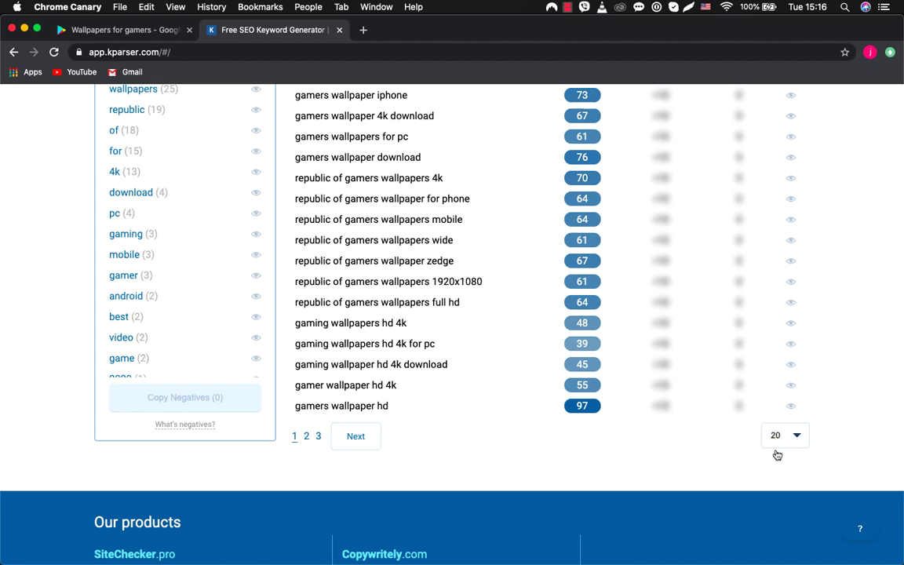
{"action": "scroll", "coordinate": [287, 448], "scroll_direction": "down", "scroll_amount": 6}
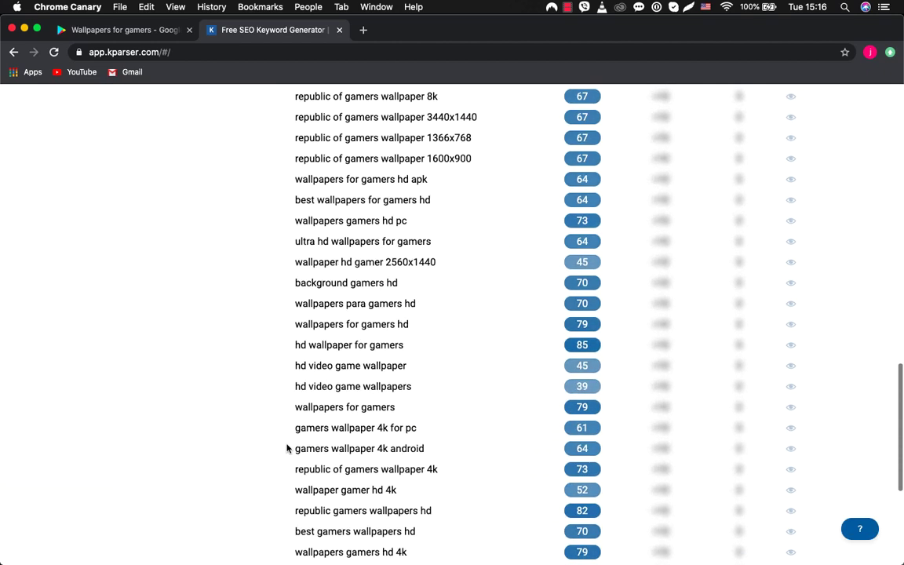
{"action": "scroll", "coordinate": [288, 448], "scroll_direction": "down", "scroll_amount": 3}
{"action": "scroll", "coordinate": [287, 448], "scroll_direction": "up", "scroll_amount": 12}
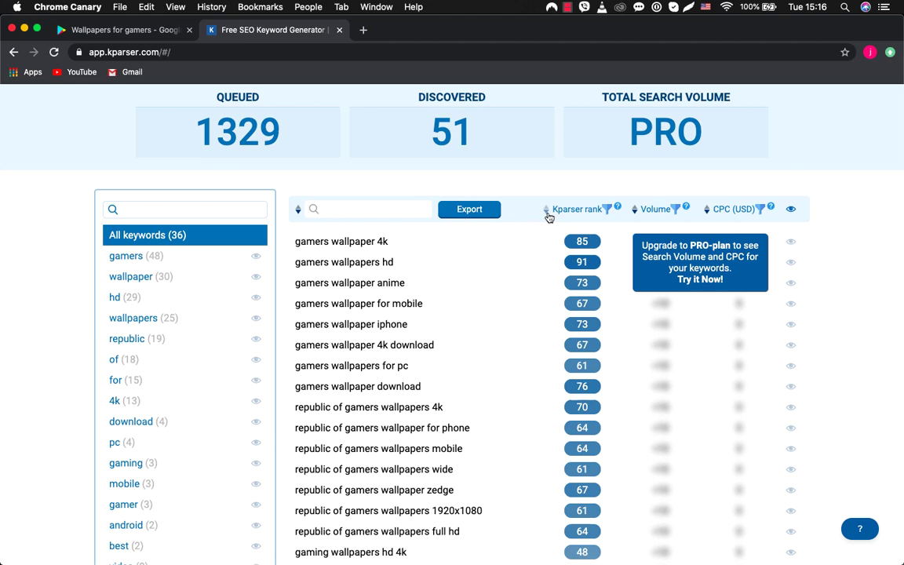
Step: Sort the suggestions by highest Kparser rank and copy the top ones through "best gamers wallpapers hd" into Sublime Text
{"action": "left_click", "coordinate": [547, 210]}
{"action": "left_click_drag", "start_coordinate": [294, 243], "coordinate": [487, 470]}
{"action": "scroll", "coordinate": [444, 477], "scroll_direction": "down", "scroll_amount": 2}
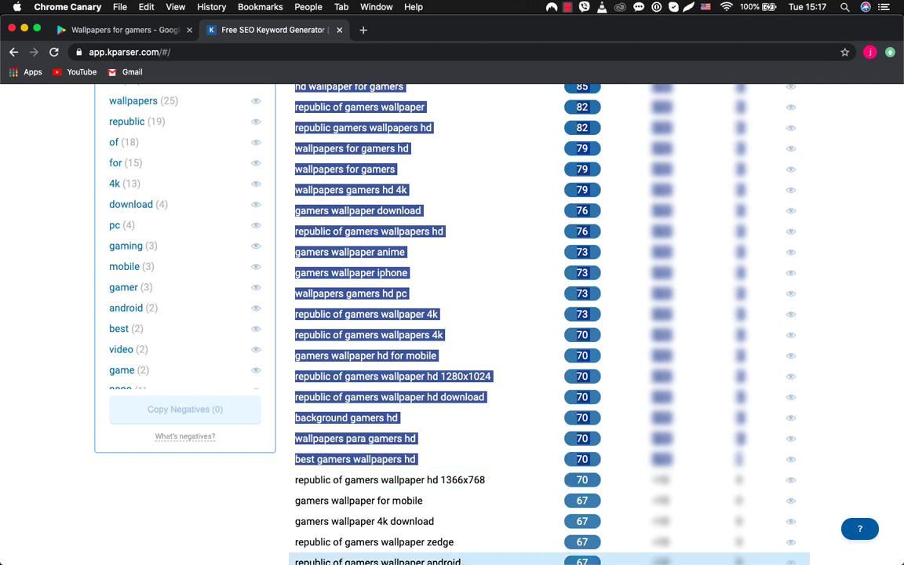
{"action": "key", "text": "super+Tab"}
{"action": "key", "text": "super+v"}
Step: Remove the rank, volume and CPC lines between the pasted keywords so only the keyword phrases remain
{"action": "left_click_drag", "start_coordinate": [397, 355], "coordinate": [375, 355]}
{"action": "key", "text": "BackSpace"}
{"action": "key", "text": "BackSpace"}
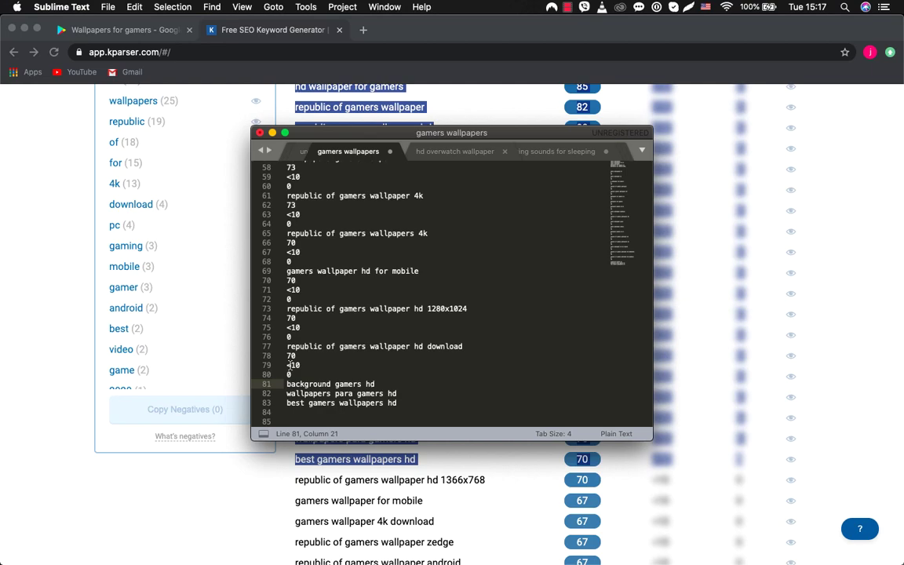
{"action": "left_click_drag", "start_coordinate": [289, 384], "coordinate": [463, 356]}
{"action": "key", "text": "BackSpace"}
{"action": "left_click_drag", "start_coordinate": [289, 365], "coordinate": [287, 355]}
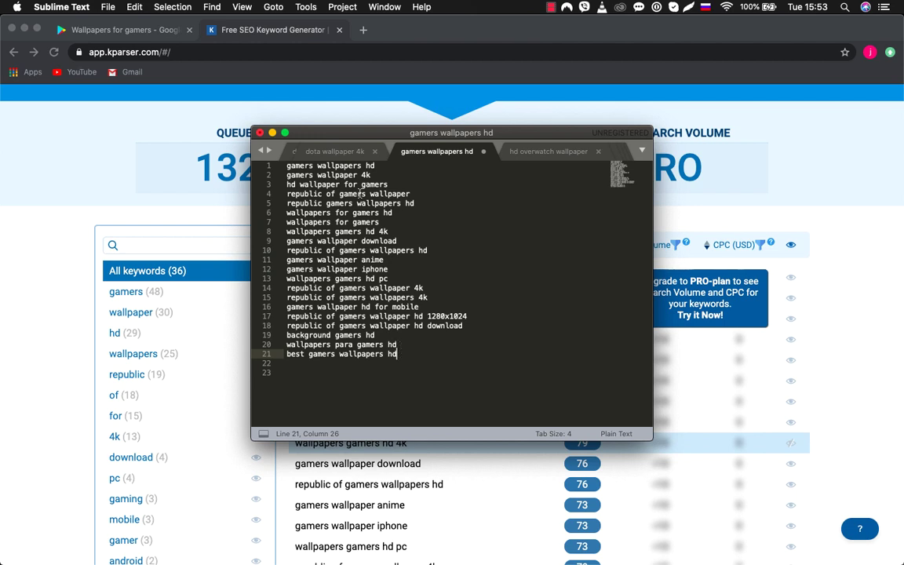
Step: Delete unsuitable phrases from the list, such as the "republic of gamers" keywords and "gamers wallpaper download"
{"action": "left_click_drag", "start_coordinate": [390, 185], "coordinate": [436, 204]}
{"action": "key", "text": "BackSpace"}
{"action": "left_click_drag", "start_coordinate": [284, 225], "coordinate": [286, 232]}
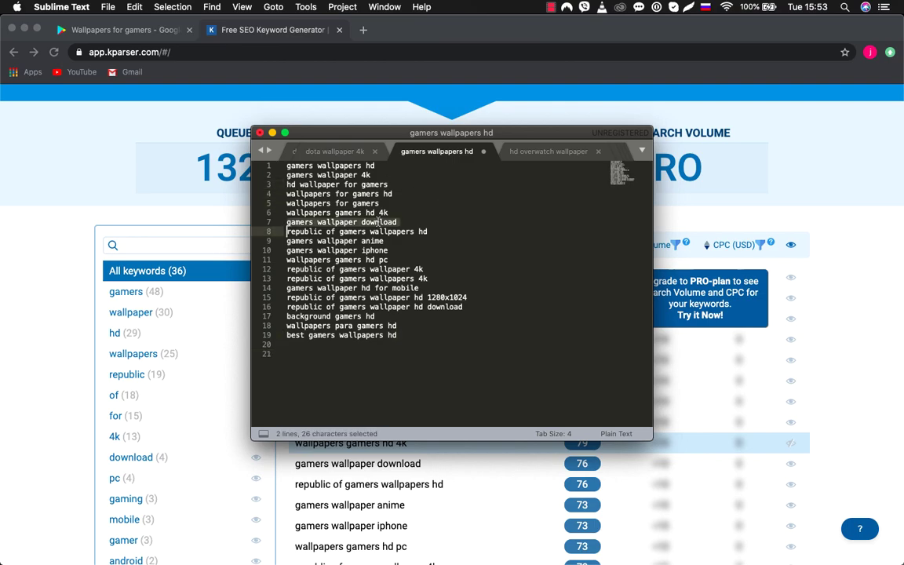
{"action": "key", "text": "BackSpace"}
{"action": "left_click_drag", "start_coordinate": [397, 241], "coordinate": [428, 241]}
{"action": "key", "text": "BackSpace"}
{"action": "key", "text": "BackSpace"}
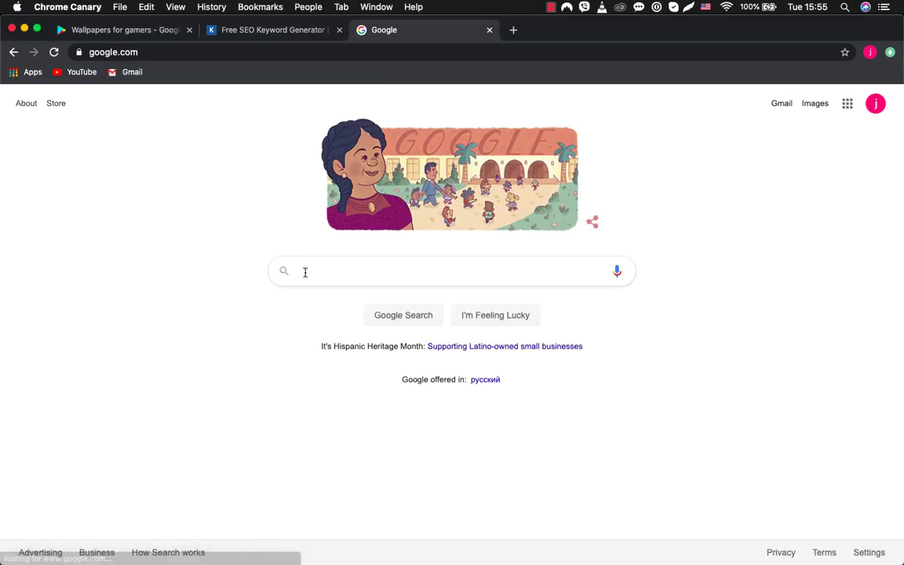
Step: Search Google in Chrome for "keyword planner", open Google Ads Keyword Planner and start discovering new keywords
{"action": "type", "text": "key"}
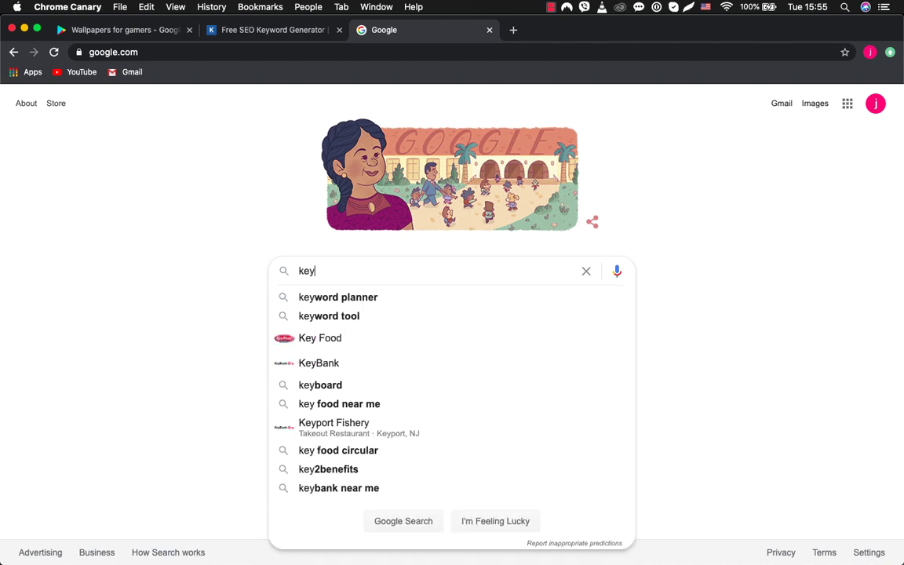
{"action": "left_click", "coordinate": [305, 296]}
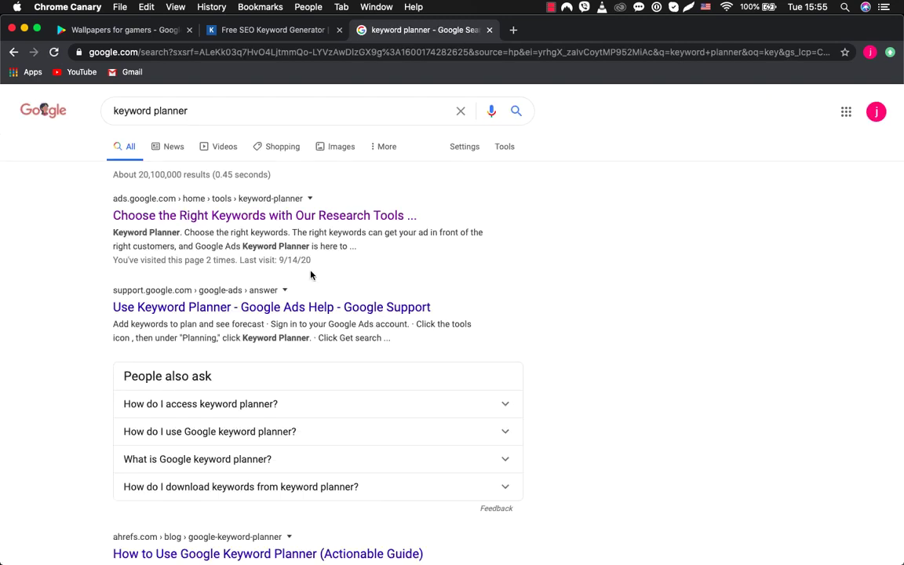
{"action": "left_click", "coordinate": [249, 217]}
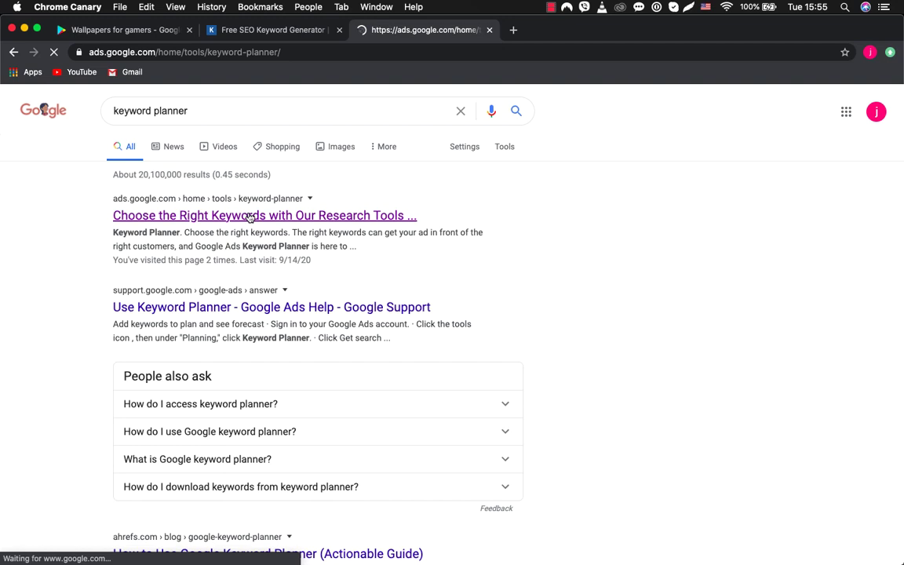
{"action": "left_click", "coordinate": [288, 407]}
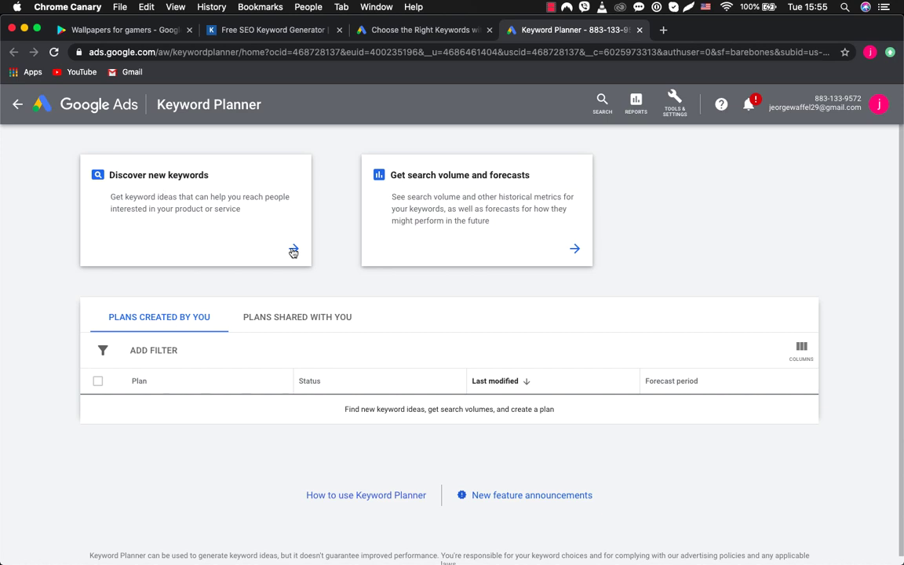
{"action": "left_click", "coordinate": [293, 250]}
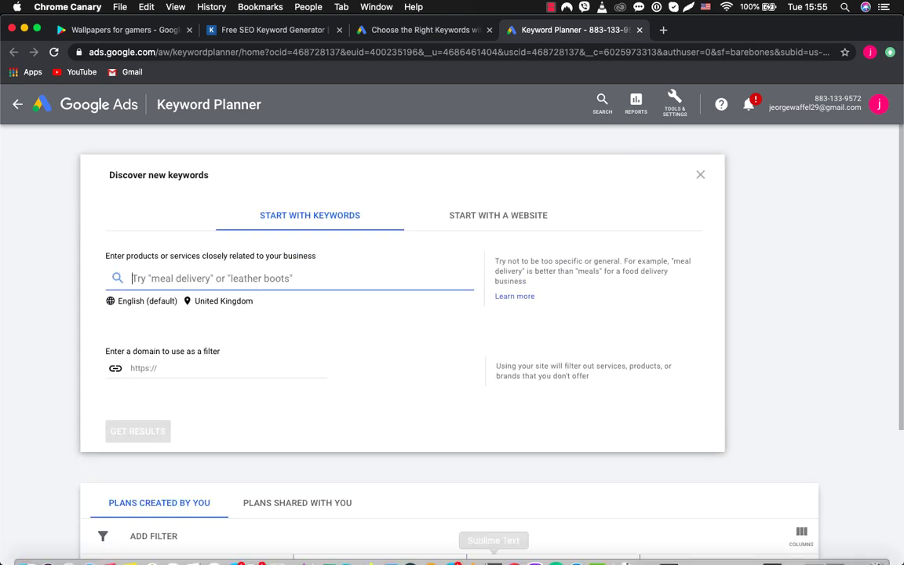
Step: Switch to Sublime Text and copy the ten keywords from "gamers wallpapers hd" to "best gamers wallpapers hd"
{"action": "left_click", "coordinate": [493, 551]}
{"action": "left_click_drag", "start_coordinate": [286, 263], "coordinate": [170, 183]}
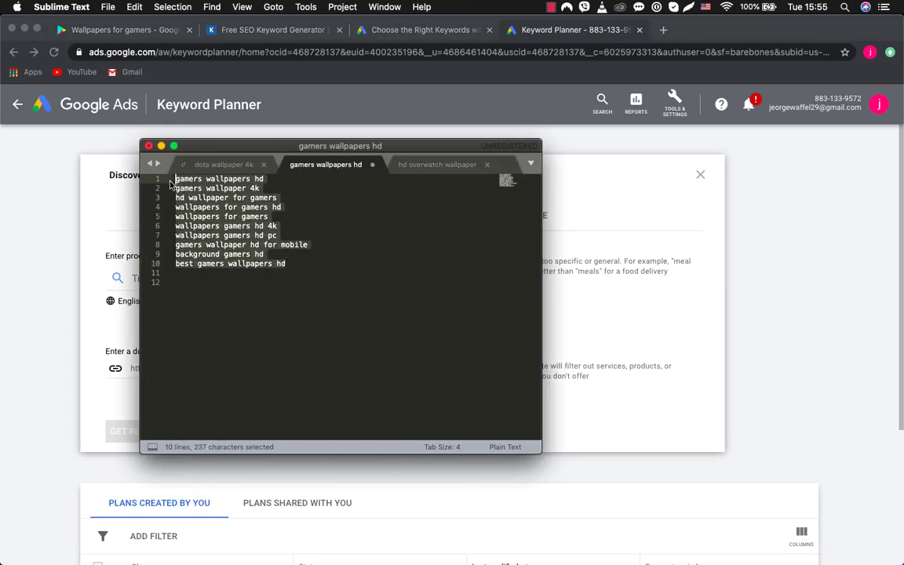
{"action": "key", "text": "super+c"}
Step: Back in Keyword Planner, replace the United Kingdom target location with United States and save it
{"action": "left_click", "coordinate": [206, 310]}
{"action": "left_click", "coordinate": [208, 305]}
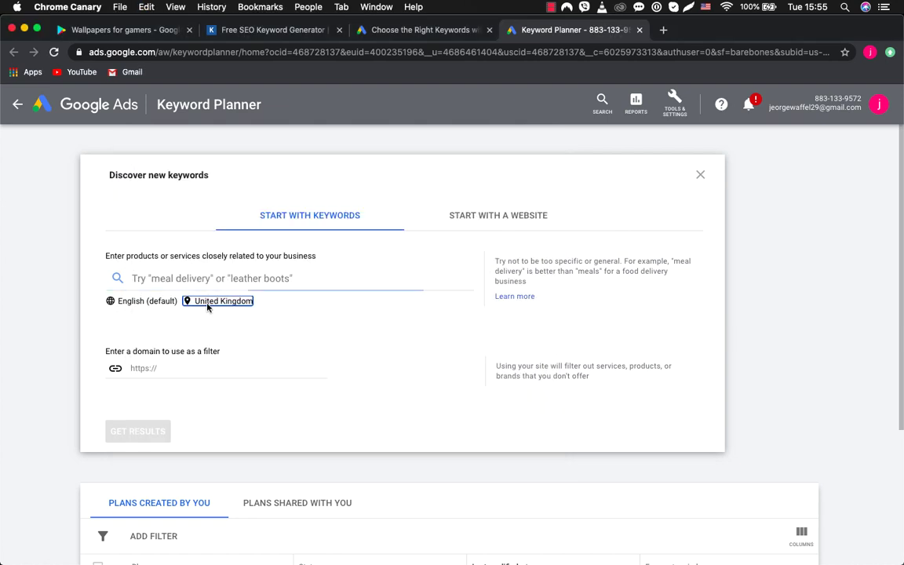
{"action": "left_click", "coordinate": [441, 262]}
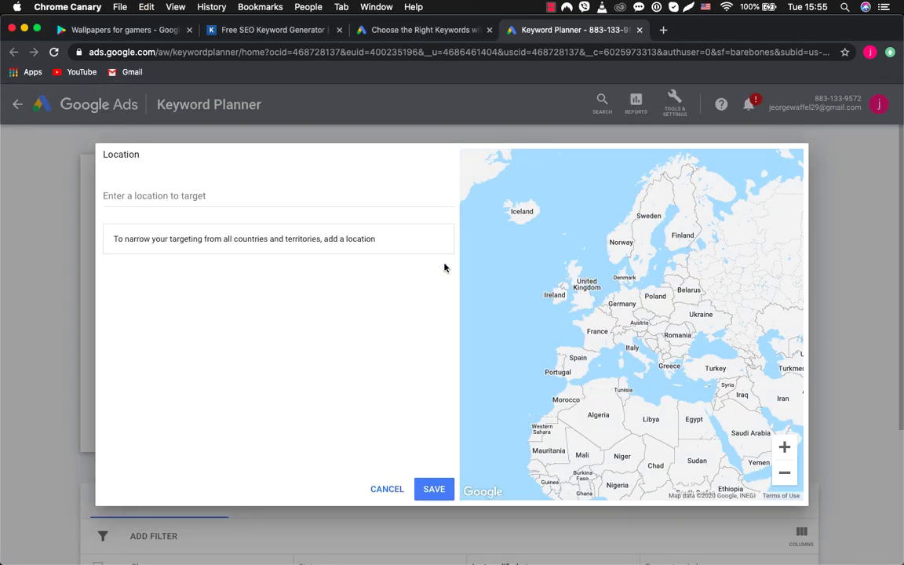
{"action": "left_click", "coordinate": [272, 206]}
{"action": "type", "text": "united s"}
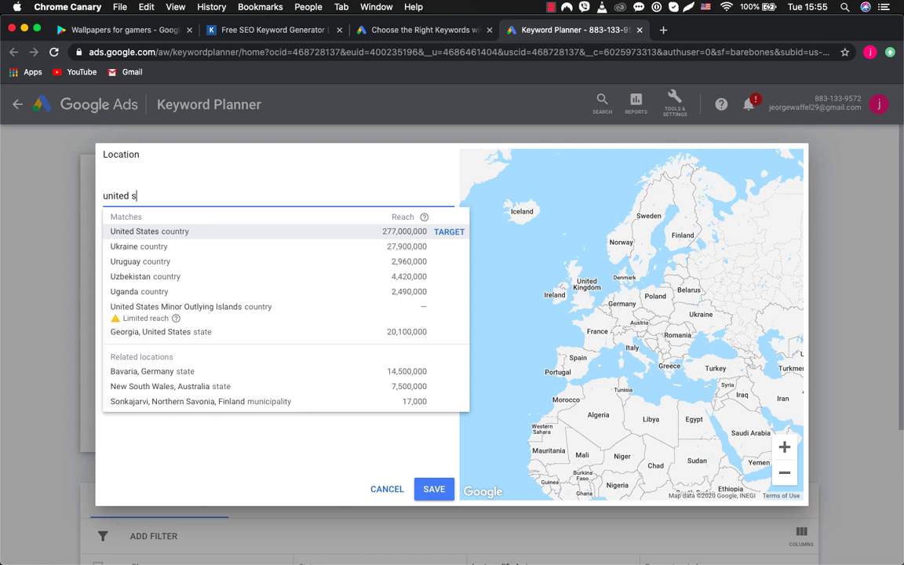
{"action": "type", "text": "tates"}
{"action": "left_click", "coordinate": [218, 235]}
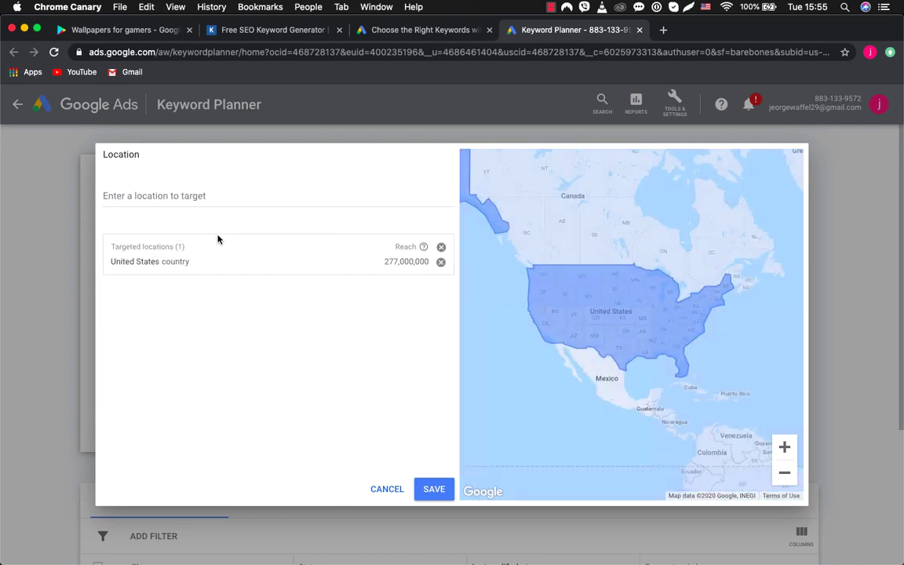
{"action": "left_click", "coordinate": [432, 503]}
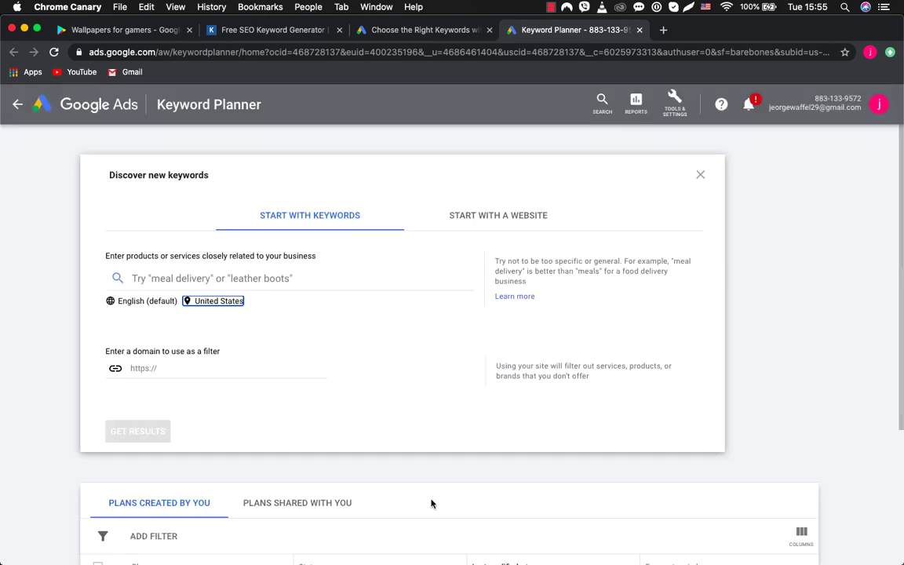
Step: Paste the ten copied gamers wallpaper keywords as the products or services to get keyword ideas for
{"action": "left_click", "coordinate": [171, 278]}
{"action": "key", "text": "super+v"}
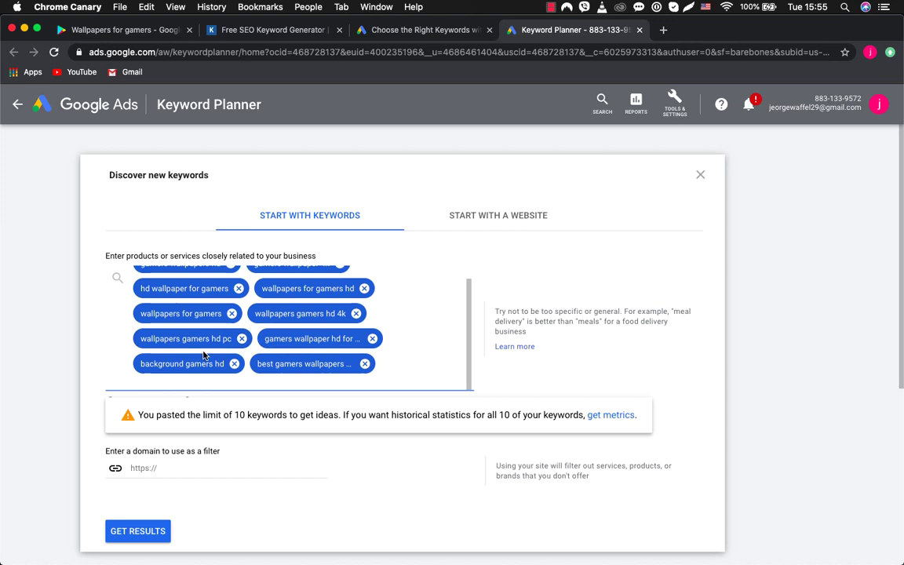
{"action": "scroll", "coordinate": [205, 351], "scroll_direction": "up", "scroll_amount": 1}
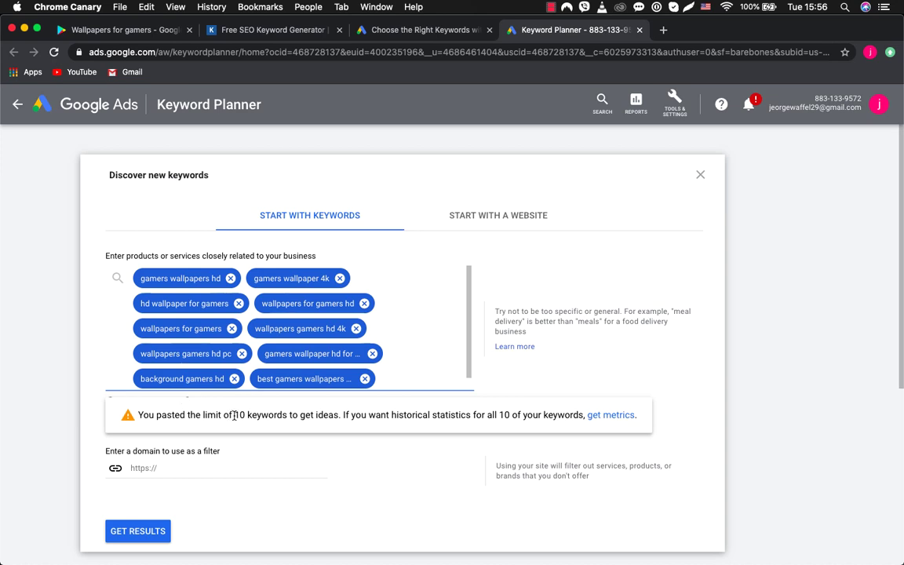
Step: Get the keyword ideas for the ten pasted keywords and sort them by average monthly searches, highest first
{"action": "left_click_drag", "start_coordinate": [235, 414], "coordinate": [289, 413]}
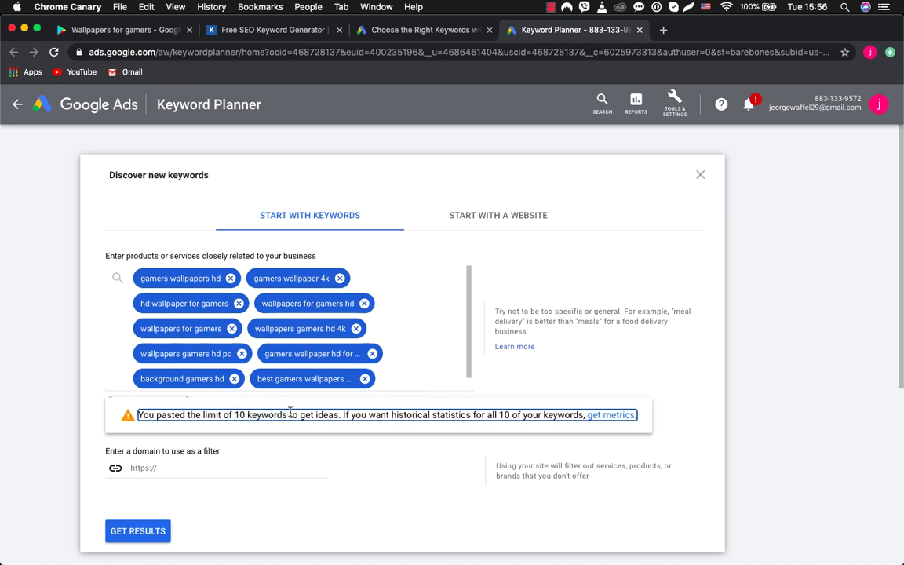
{"action": "left_click", "coordinate": [137, 530]}
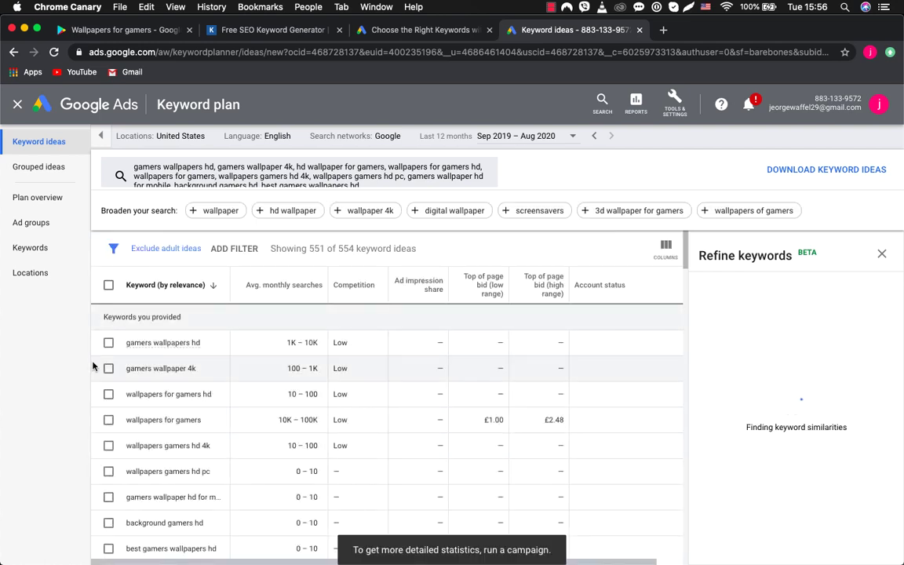
{"action": "left_click", "coordinate": [298, 289]}
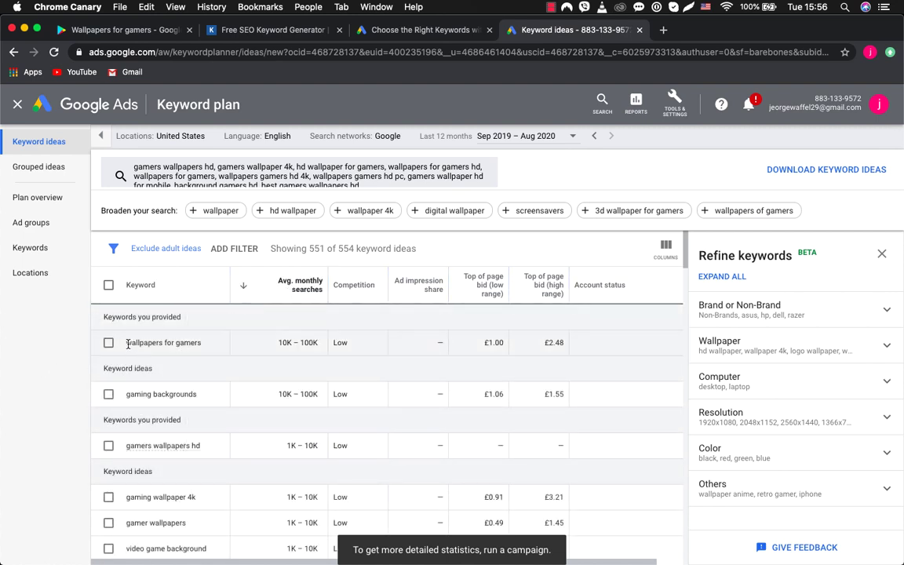
Step: Examine the search volume, competition and top-of-page bids for "wallpapers for gamers", and check the "gaming backgrounds" keyword idea
{"action": "left_click_drag", "start_coordinate": [127, 343], "coordinate": [200, 345]}
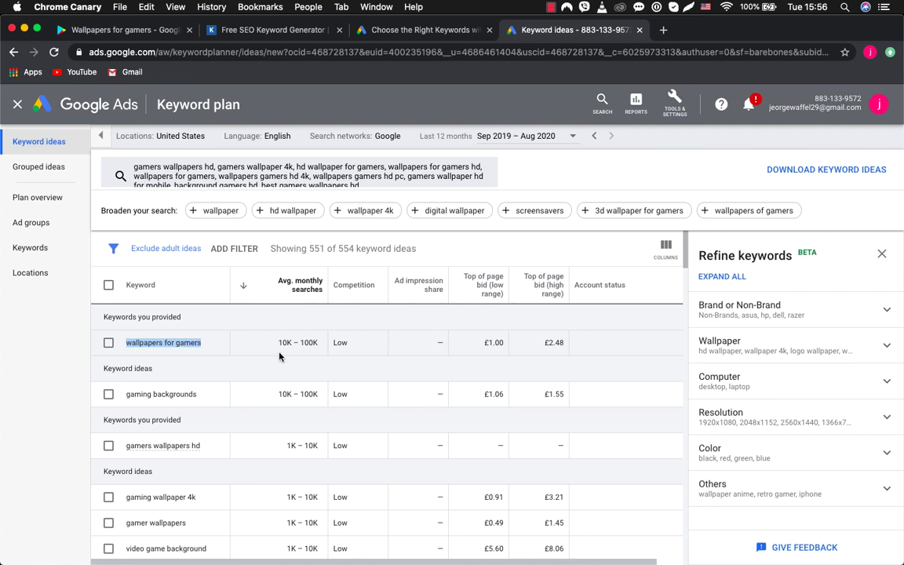
{"action": "left_click_drag", "start_coordinate": [279, 343], "coordinate": [320, 343]}
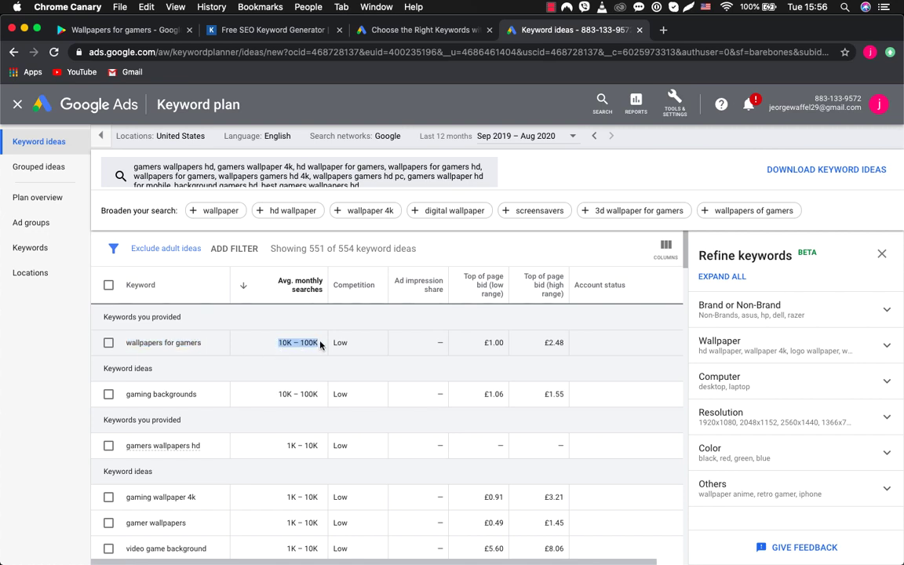
{"action": "left_click", "coordinate": [333, 346]}
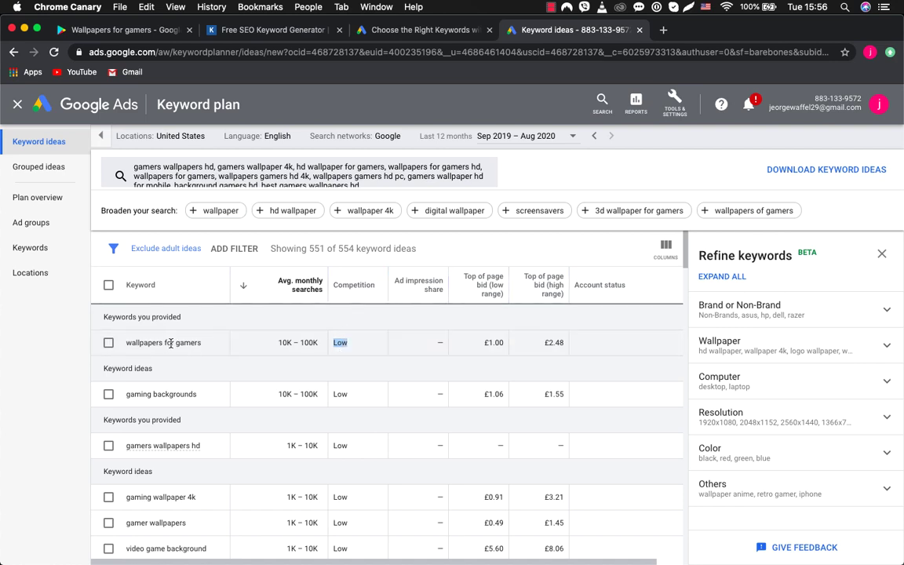
{"action": "left_click", "coordinate": [338, 343]}
{"action": "left_click_drag", "start_coordinate": [483, 343], "coordinate": [559, 340]}
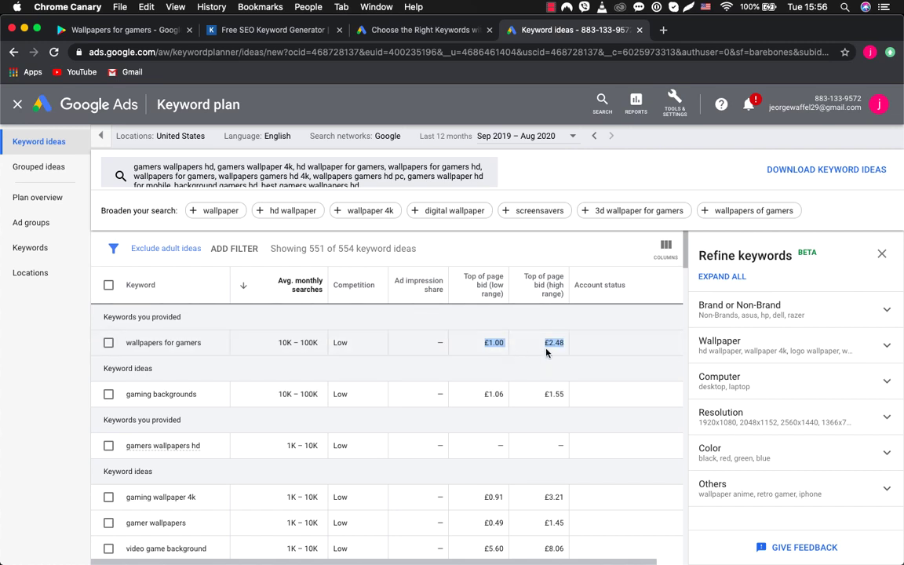
{"action": "left_click_drag", "start_coordinate": [125, 343], "coordinate": [209, 343]}
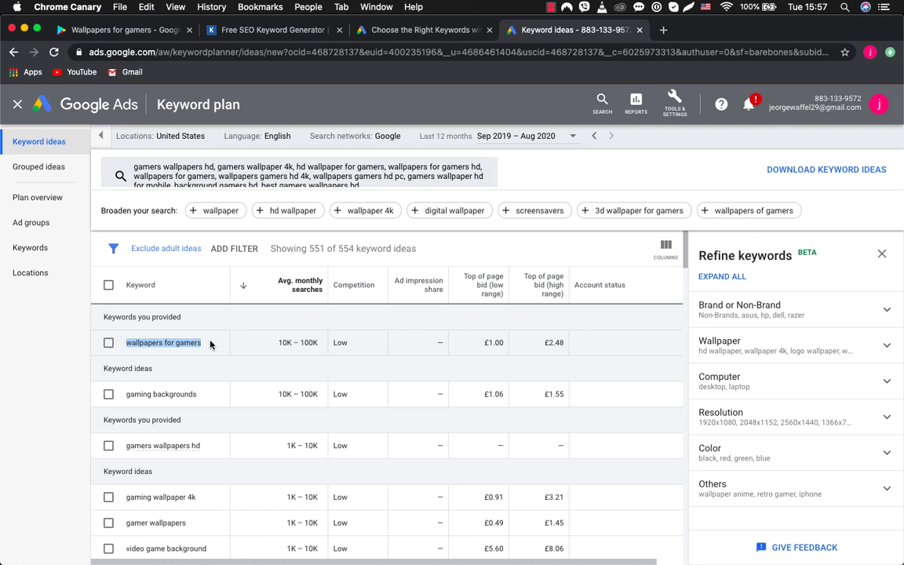
{"action": "left_click_drag", "start_coordinate": [125, 394], "coordinate": [198, 397]}
{"action": "left_click", "coordinate": [197, 397]}
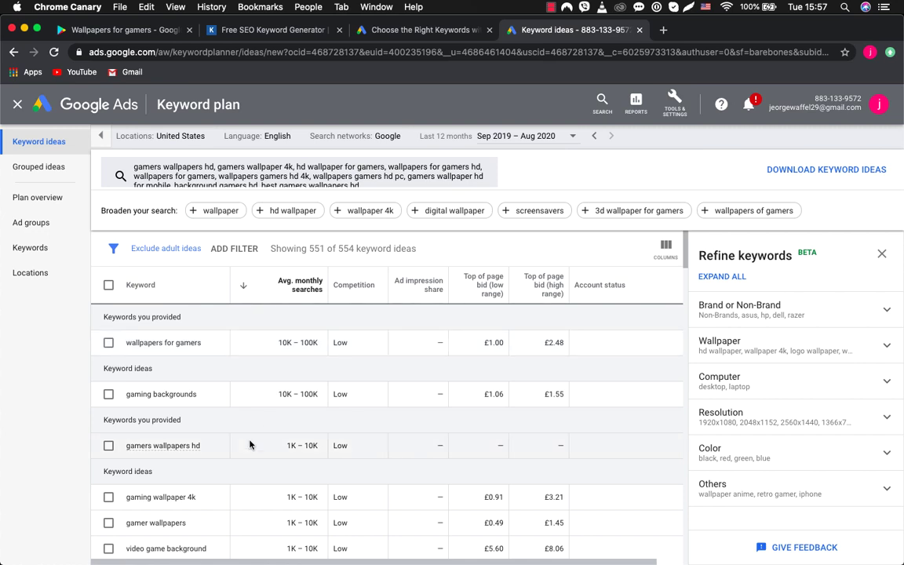
Step: Review the lower-ranked keyword ideas and their monthly searches, and return to "wallpapers for gamers" at the start of the list
{"action": "scroll", "coordinate": [250, 445], "scroll_direction": "down", "scroll_amount": 3}
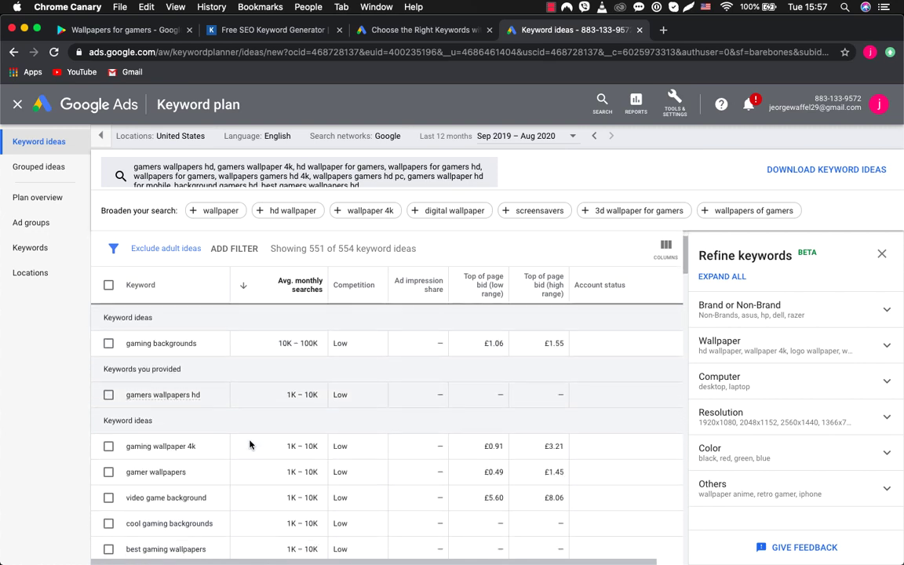
{"action": "scroll", "coordinate": [250, 444], "scroll_direction": "down", "scroll_amount": 5}
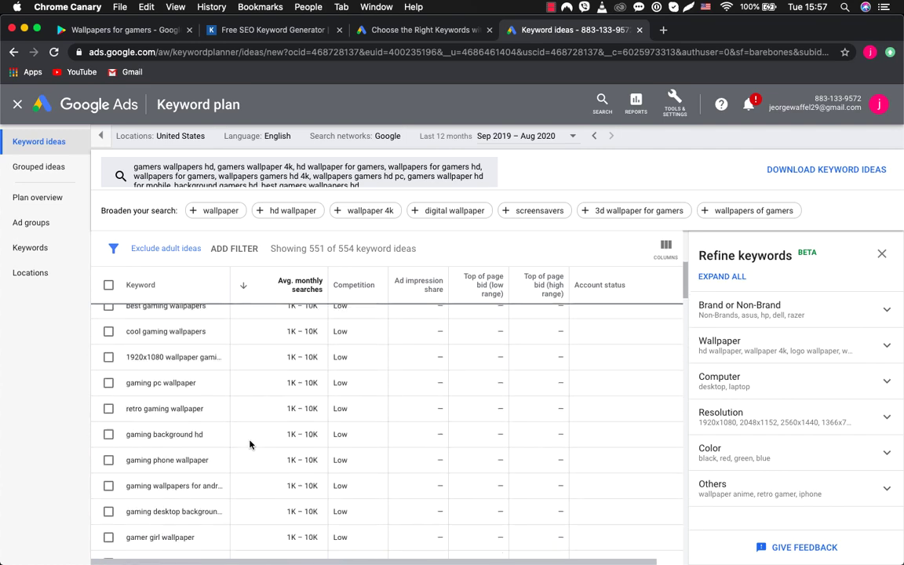
{"action": "scroll", "coordinate": [250, 445], "scroll_direction": "down", "scroll_amount": 5}
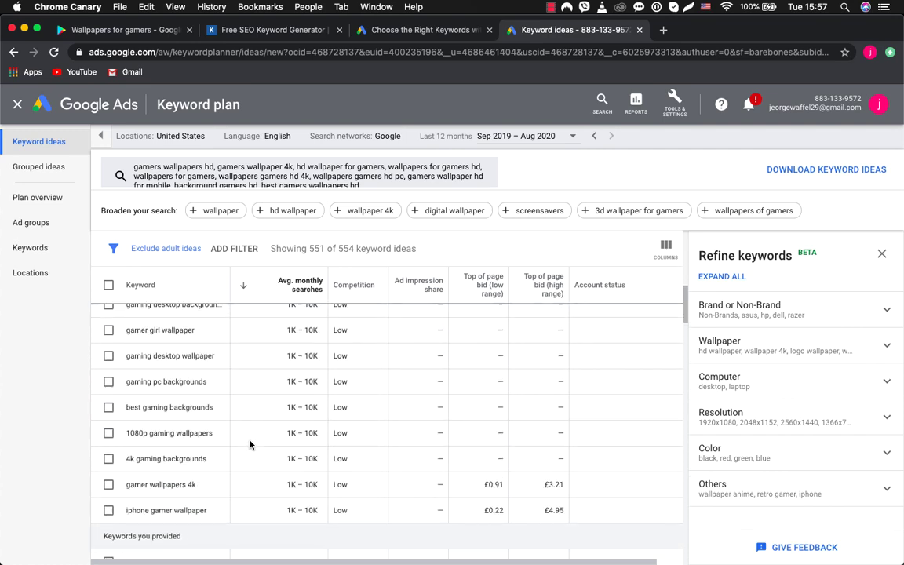
{"action": "scroll", "coordinate": [250, 470], "scroll_direction": "down", "scroll_amount": 1}
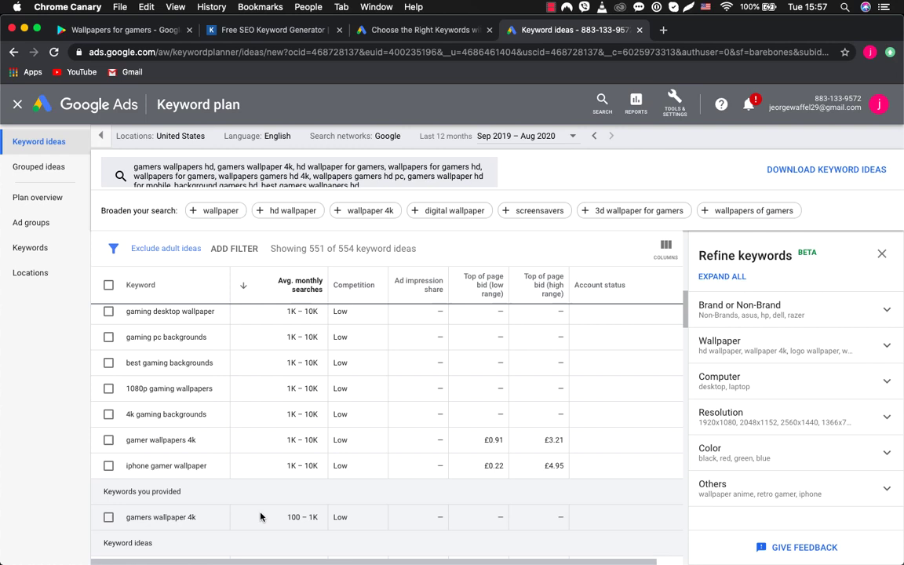
{"action": "left_click_drag", "start_coordinate": [290, 465], "coordinate": [316, 466]}
{"action": "left_click", "coordinate": [273, 456]}
{"action": "scroll", "coordinate": [273, 458], "scroll_direction": "up", "scroll_amount": 2}
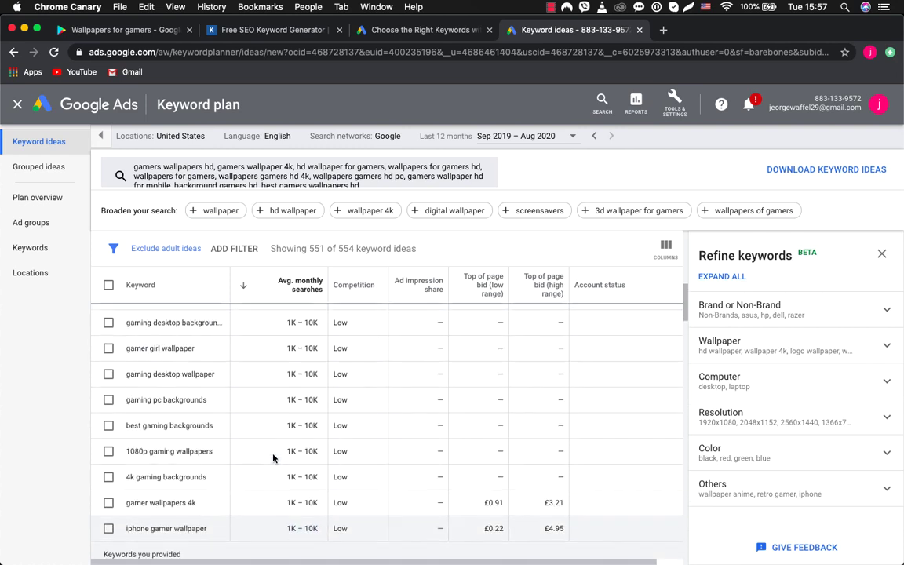
{"action": "scroll", "coordinate": [273, 458], "scroll_direction": "up", "scroll_amount": 10}
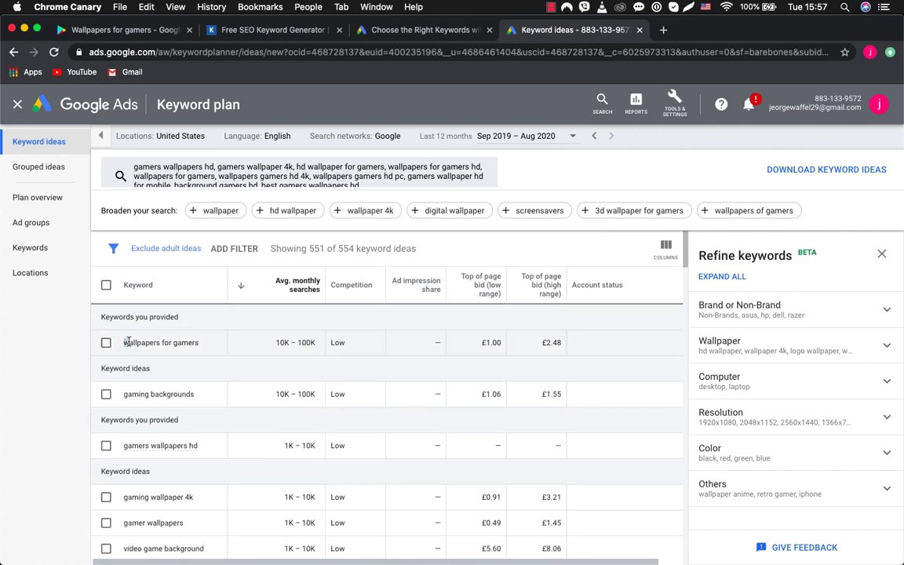
{"action": "left_click_drag", "start_coordinate": [125, 342], "coordinate": [200, 343]}
{"action": "left_click", "coordinate": [199, 344]}
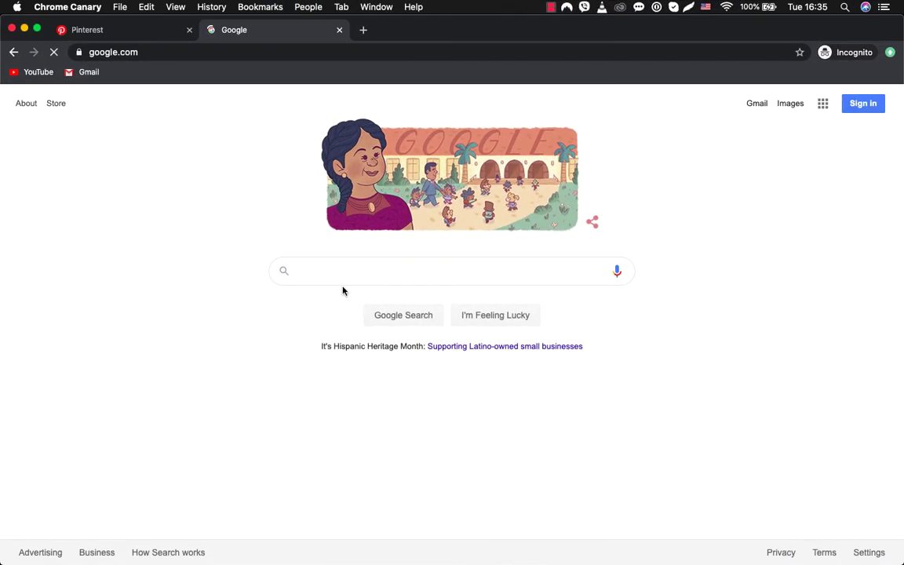
Step: Search Google for "gamers wallpapers" and browse the image results
{"action": "type", "text": "gamers wallpapers"}
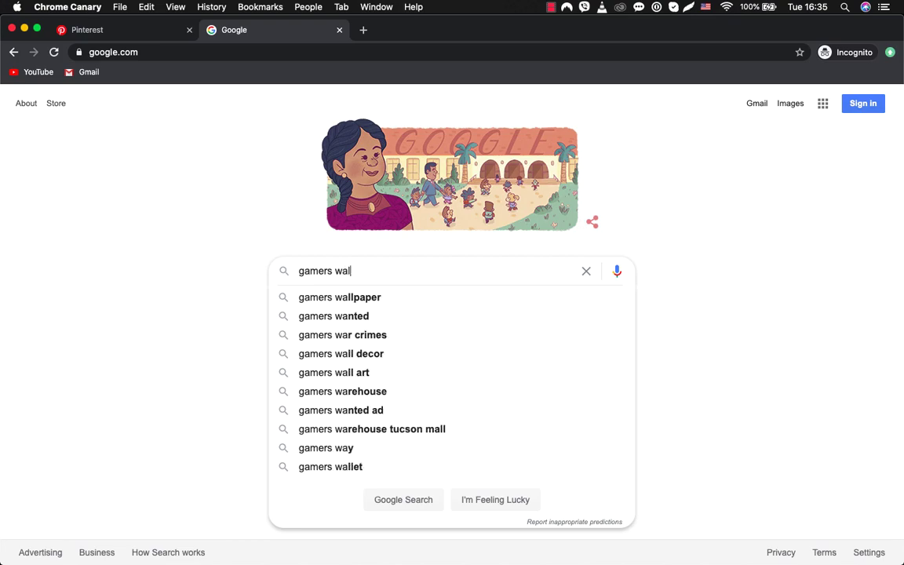
{"action": "key", "text": "Return"}
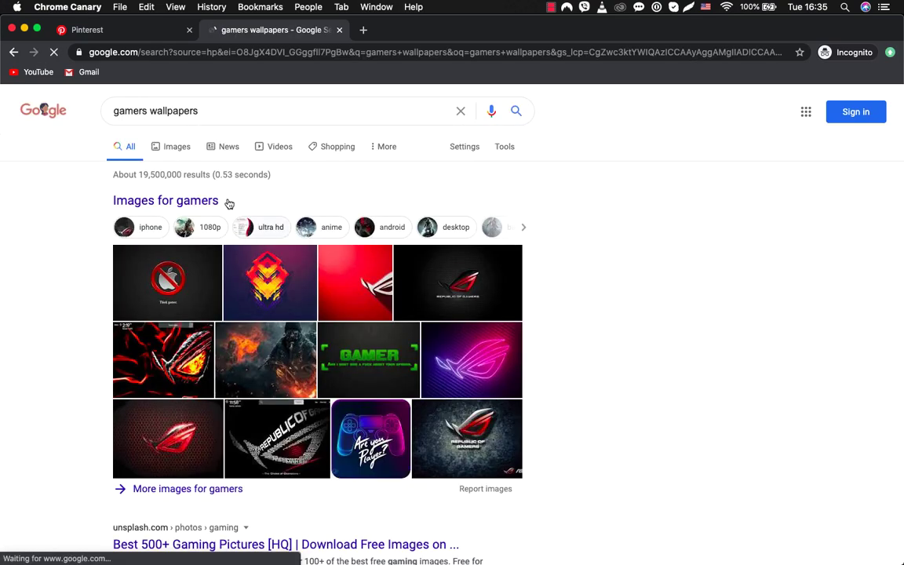
{"action": "left_click", "coordinate": [184, 148]}
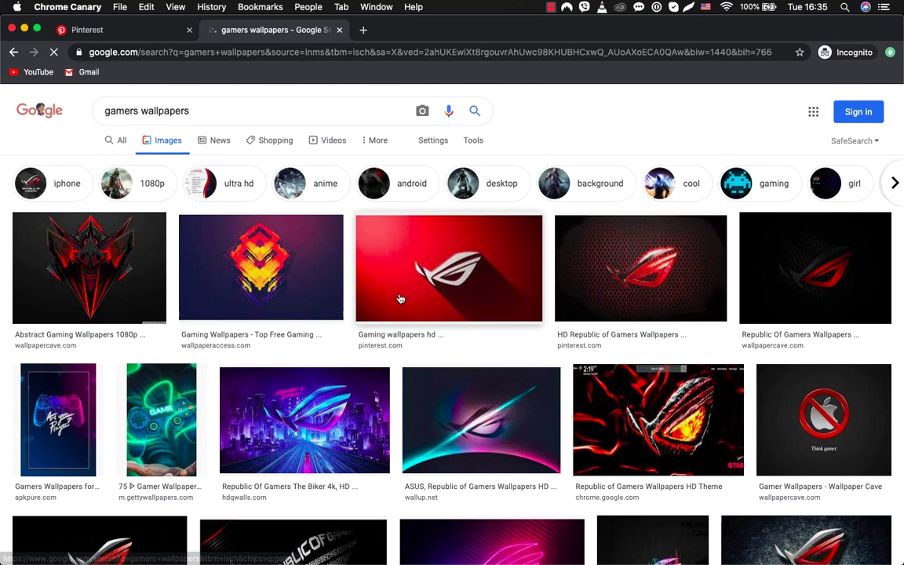
{"action": "scroll", "coordinate": [400, 298], "scroll_direction": "down", "scroll_amount": 5}
{"action": "scroll", "coordinate": [399, 298], "scroll_direction": "down", "scroll_amount": 20}
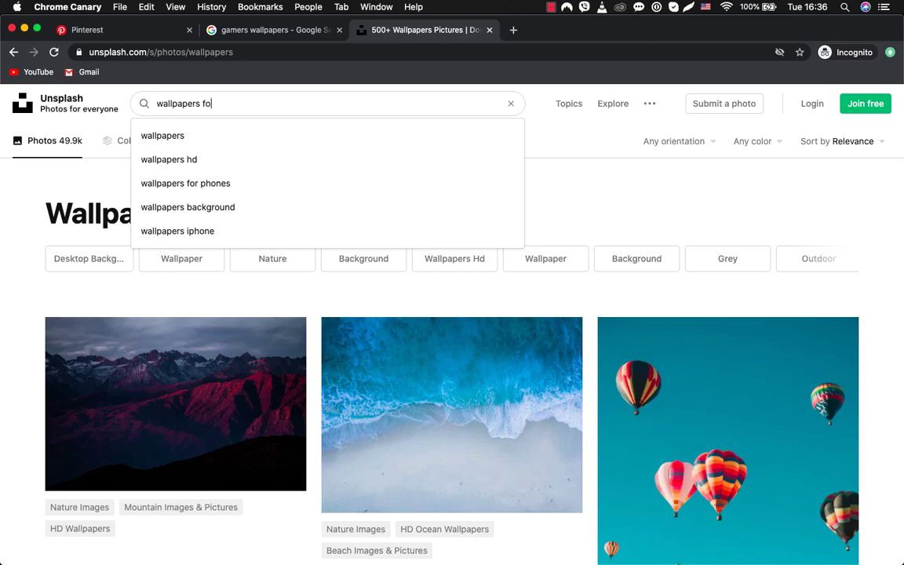
Step: Search Unsplash for "wallpapers for gamers" and browse the gamer photos
{"action": "type", "text": "r gamers"}
{"action": "key", "text": "Return"}
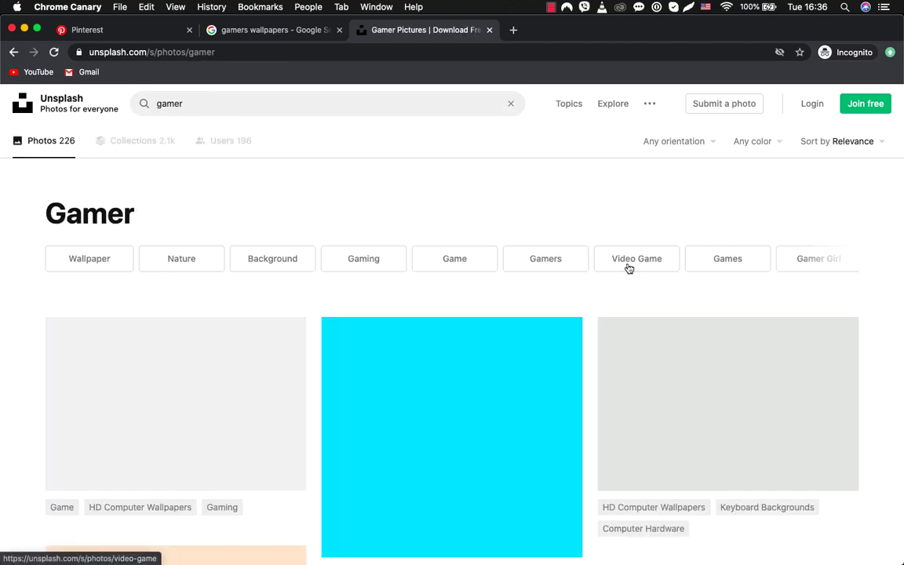
{"action": "scroll", "coordinate": [625, 268], "scroll_direction": "down", "scroll_amount": 15}
{"action": "scroll", "coordinate": [326, 301], "scroll_direction": "down", "scroll_amount": 20}
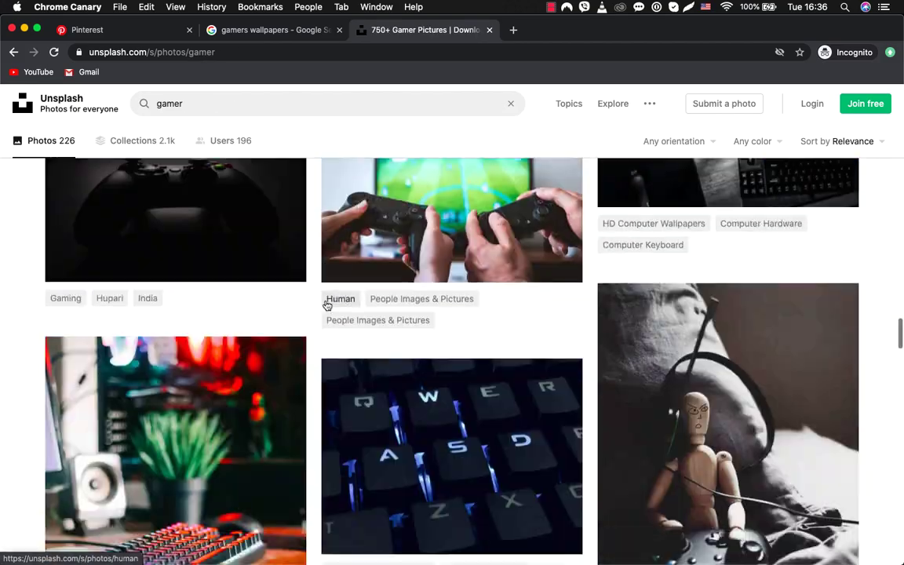
{"action": "scroll", "coordinate": [326, 301], "scroll_direction": "down", "scroll_amount": 5}
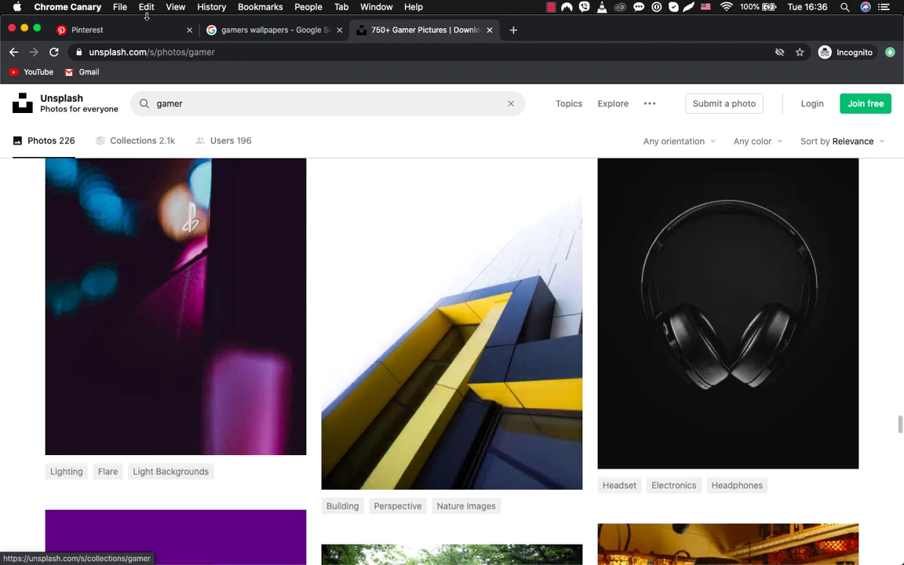
Step: Close the old Pinterest page, search the web for "pinterest wallpapers" in a new tab and open a Pinterest Wallpapers collection
{"action": "left_click", "coordinate": [189, 30]}
{"action": "key", "text": "super+t"}
{"action": "type", "text": "pinterest wallpapers"}
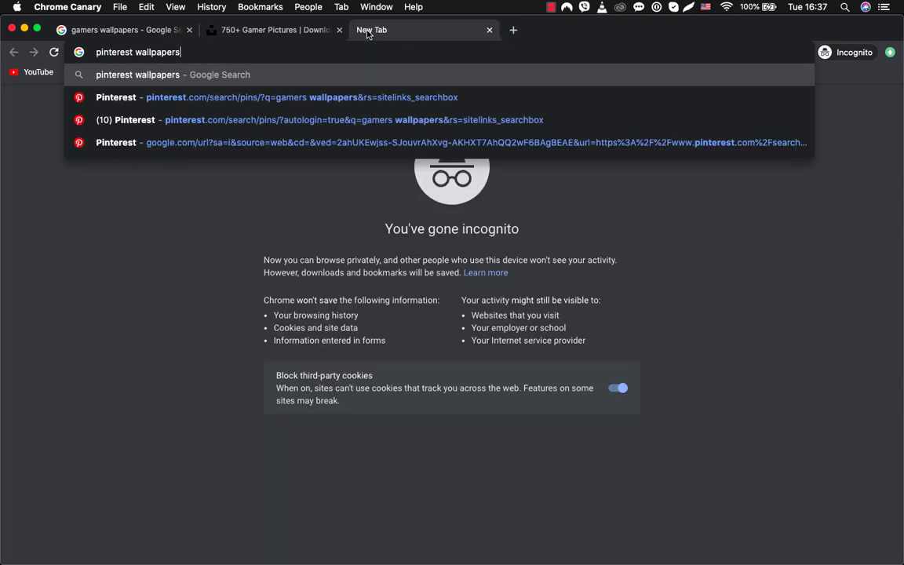
{"action": "key", "text": "Return"}
{"action": "scroll", "coordinate": [146, 384], "scroll_direction": "down", "scroll_amount": 5}
{"action": "left_click", "coordinate": [168, 281]}
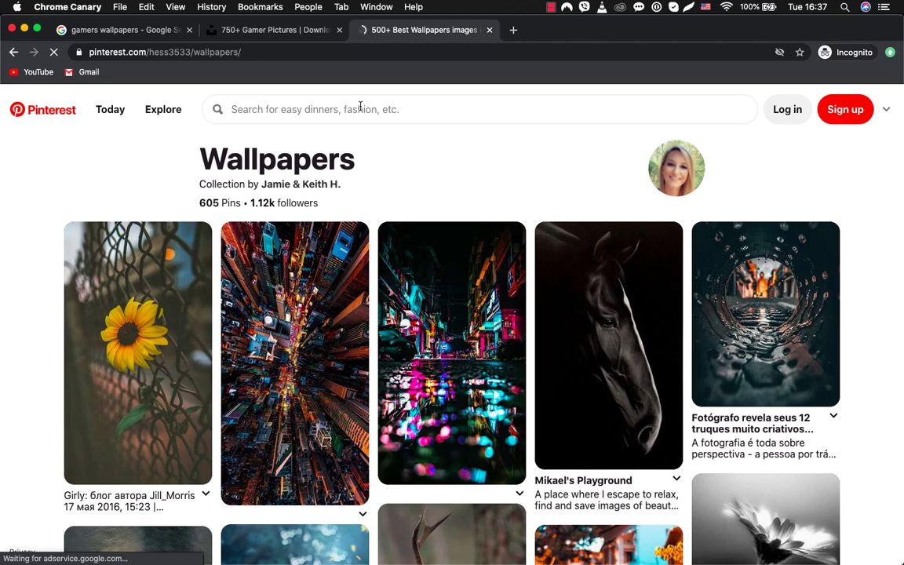
Step: Search Pinterest for "gamers wallpapers" and browse the resulting pins
{"action": "left_click", "coordinate": [360, 106]}
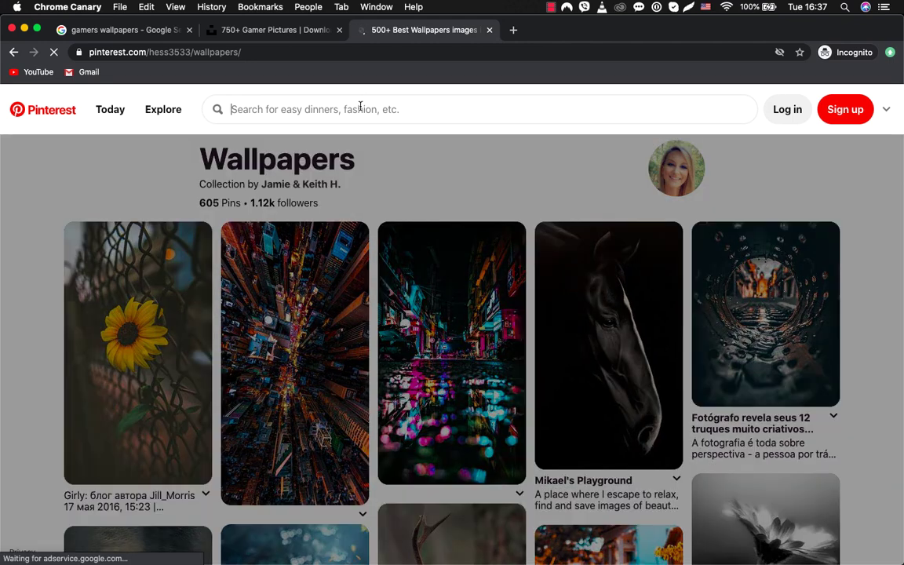
{"action": "type", "text": "gamers wallpap"}
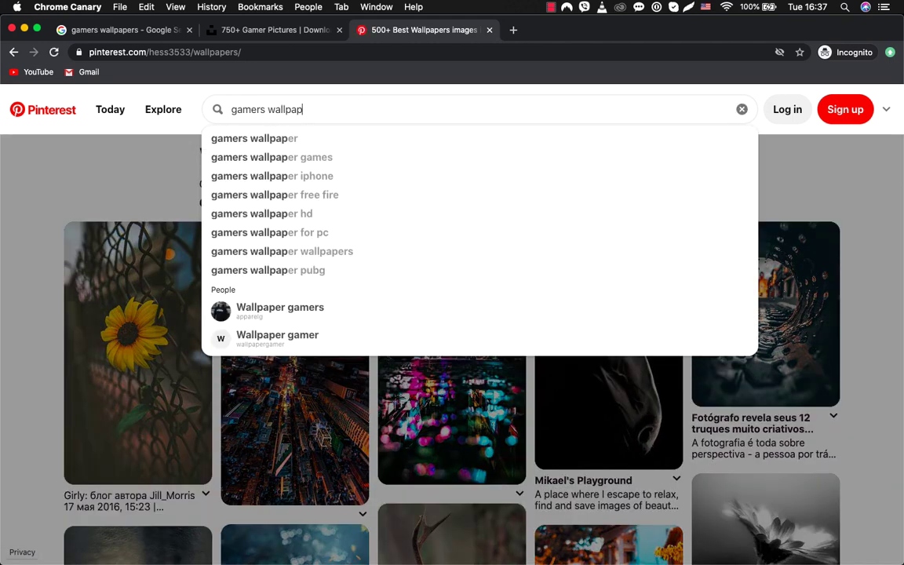
{"action": "type", "text": "ers"}
{"action": "key", "text": "Return"}
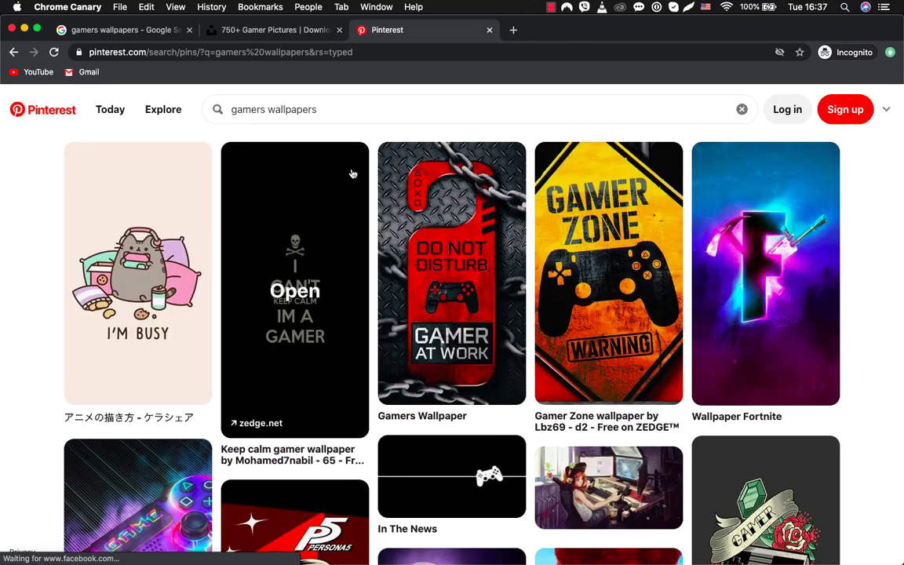
{"action": "scroll", "coordinate": [63, 277], "scroll_direction": "down", "scroll_amount": 20}
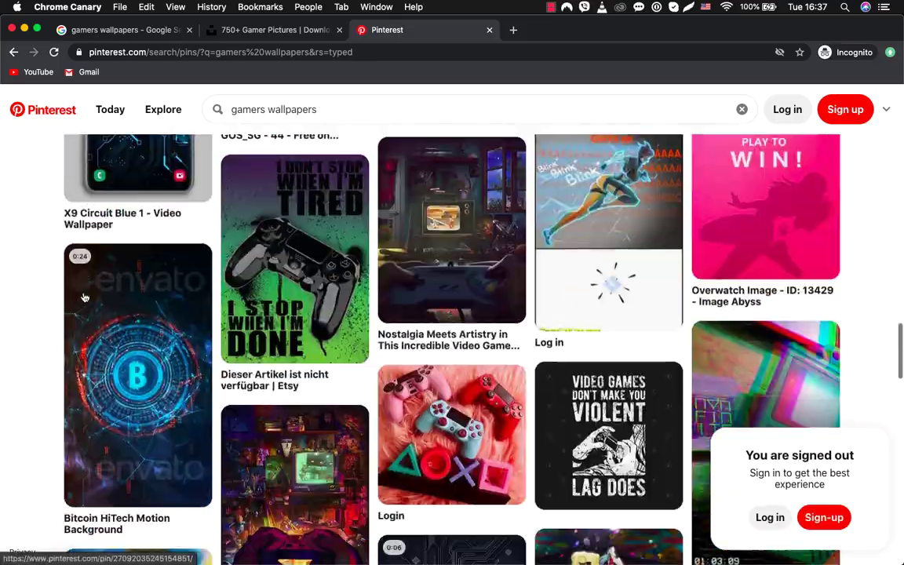
{"action": "scroll", "coordinate": [84, 296], "scroll_direction": "down", "scroll_amount": 20}
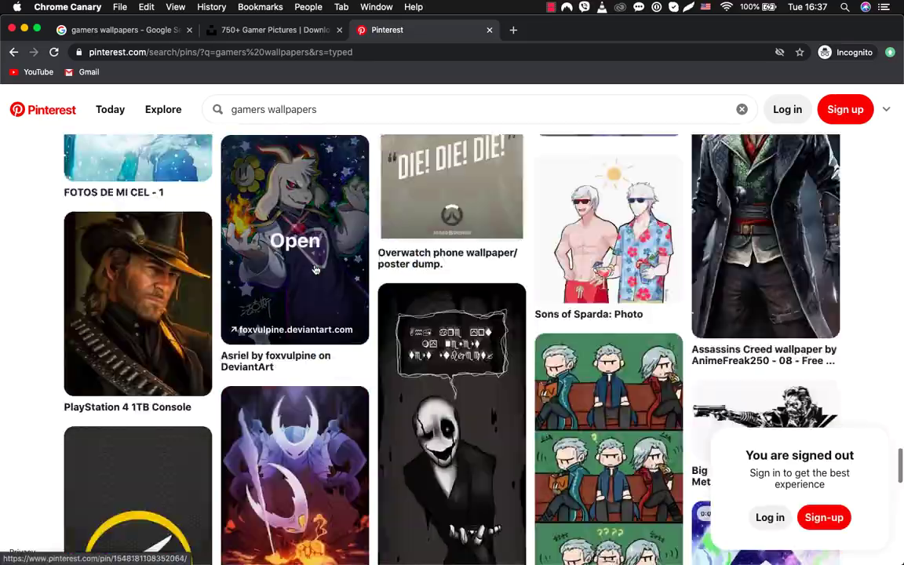
Step: Compare the gamer wallpaper results across the open Google Images, Unsplash and Pinterest pages
{"action": "left_click", "coordinate": [298, 31]}
{"action": "left_click", "coordinate": [380, 30]}
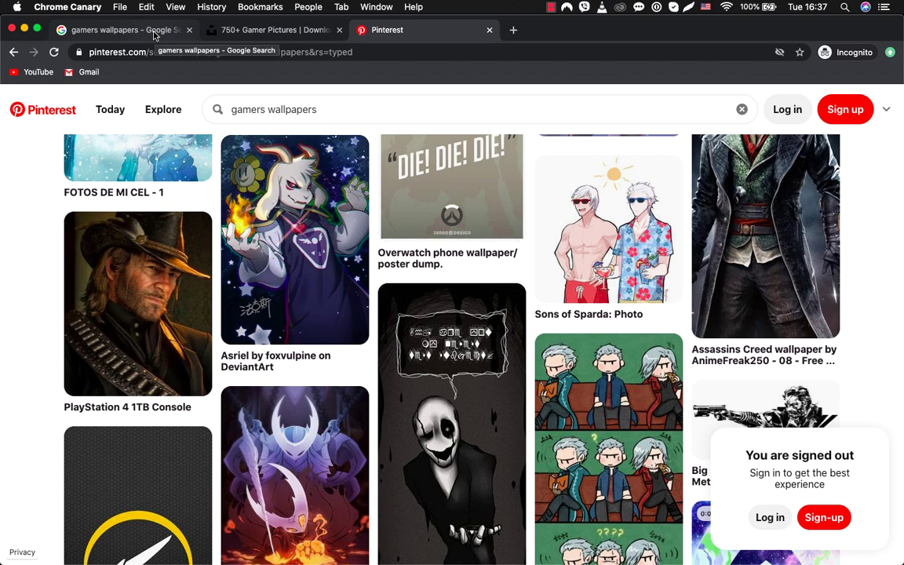
{"action": "left_click", "coordinate": [153, 31]}
{"action": "left_click", "coordinate": [385, 30]}
{"action": "scroll", "coordinate": [332, 322], "scroll_direction": "up", "scroll_amount": 5}
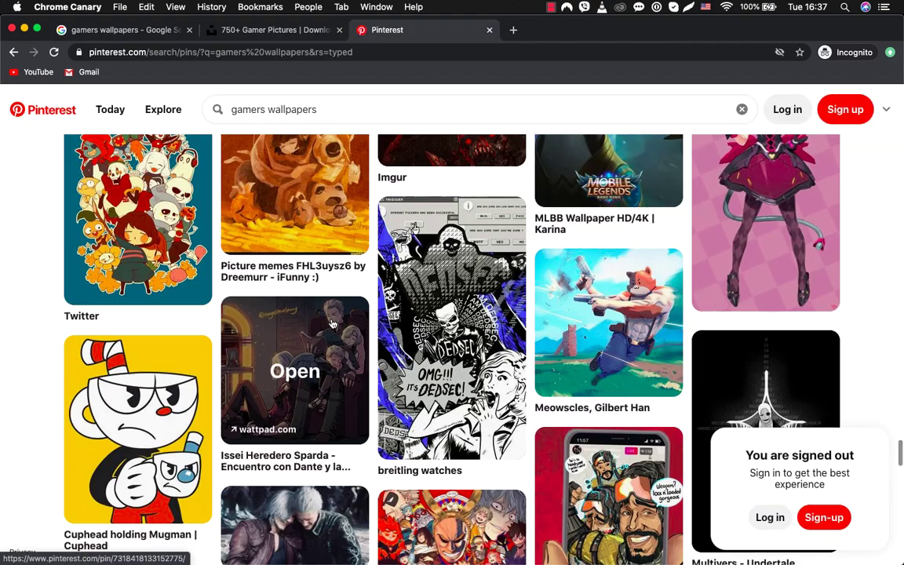
{"action": "left_click", "coordinate": [271, 30]}
{"action": "left_click", "coordinate": [147, 33]}
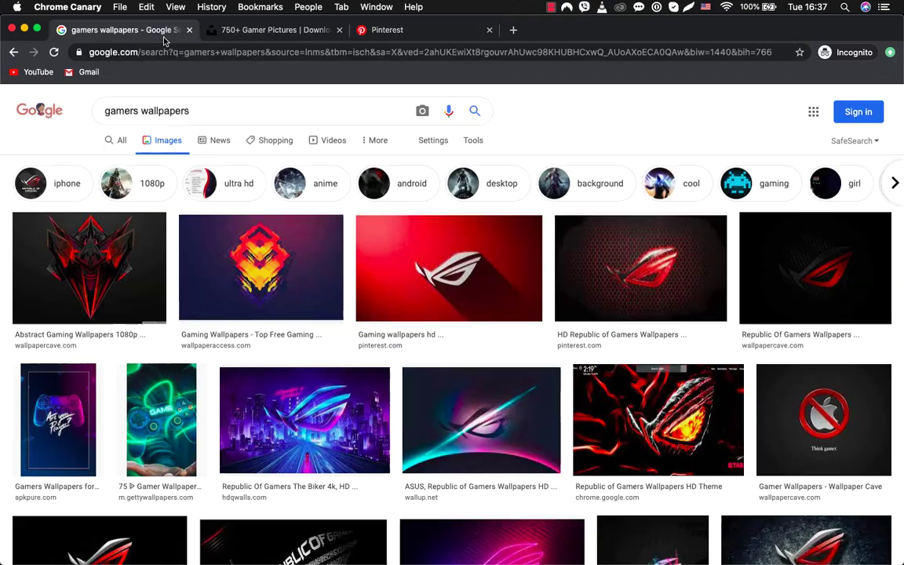
{"action": "left_click", "coordinate": [261, 33]}
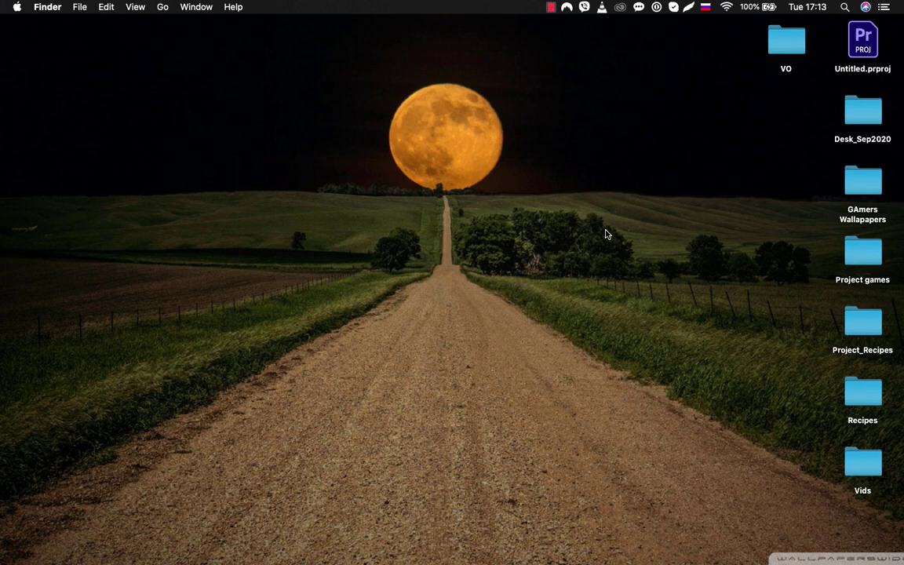
Step: Open the GAmers Wallapapers folder, expand its App subfolder and preview several of the app screenshots
{"action": "double_click", "coordinate": [853, 184]}
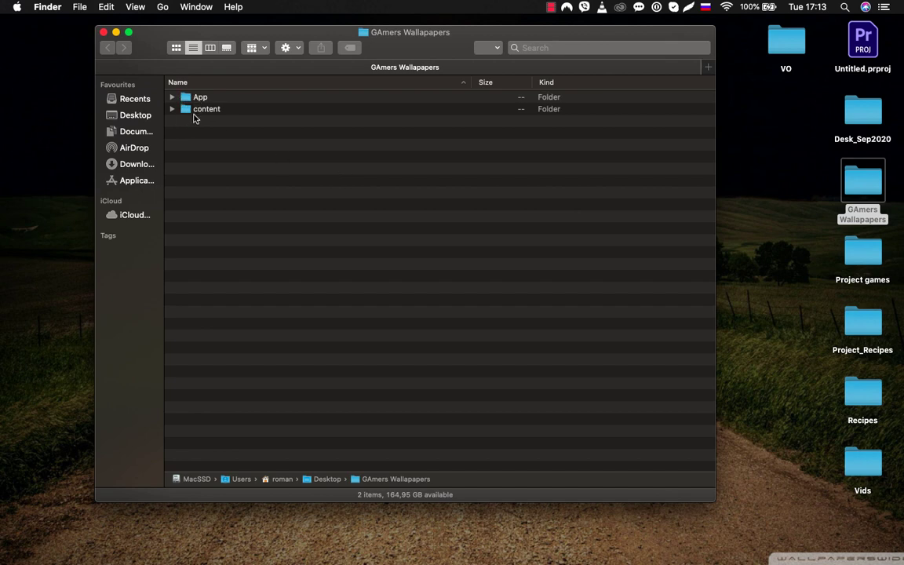
{"action": "left_click", "coordinate": [169, 98]}
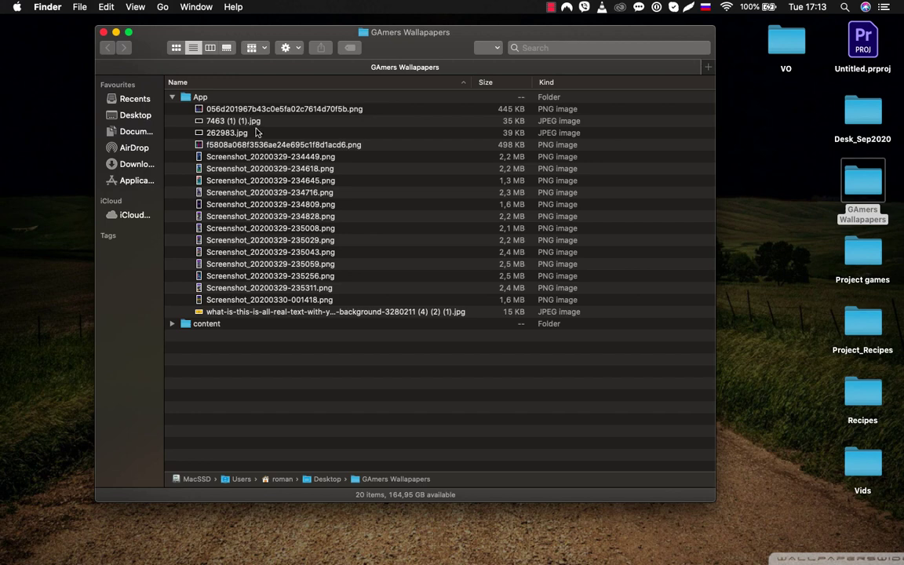
{"action": "double_click", "coordinate": [229, 157]}
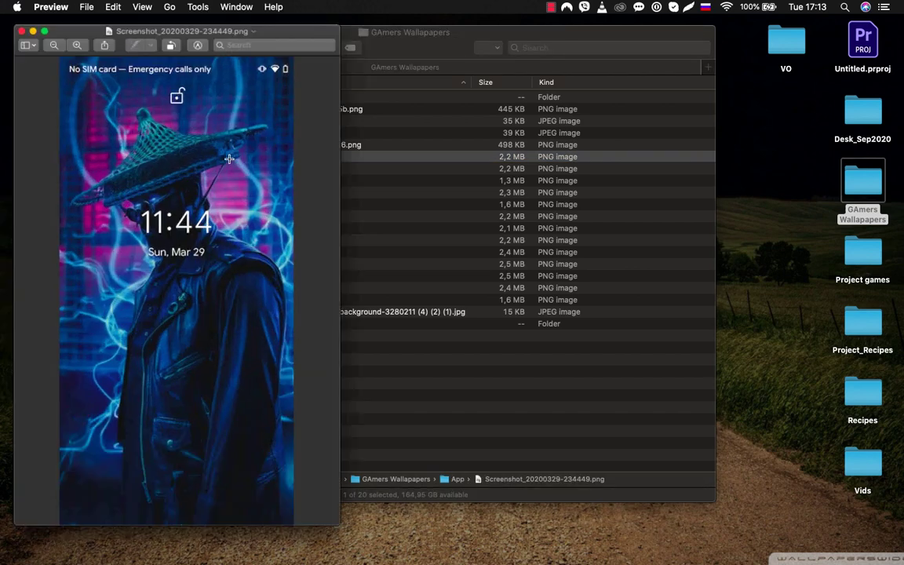
{"action": "left_click", "coordinate": [14, 26]}
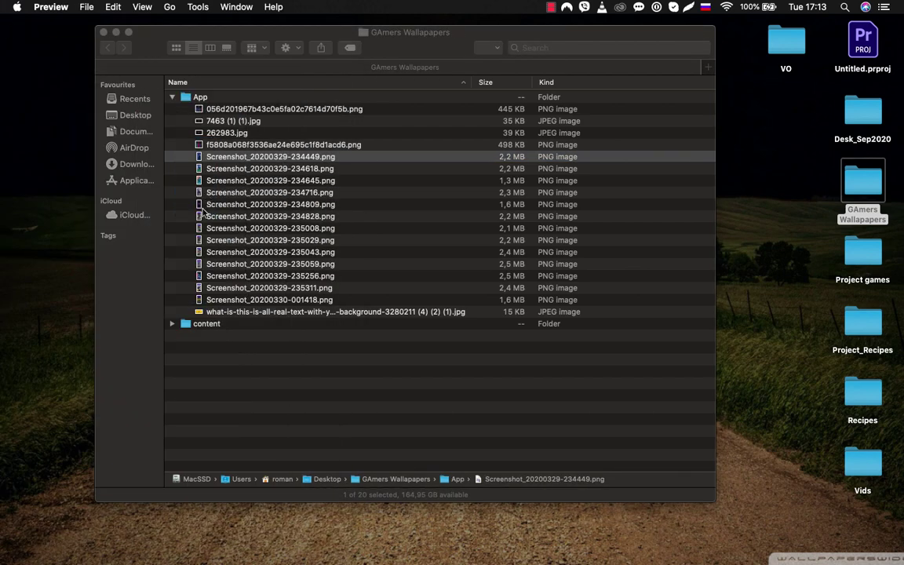
{"action": "double_click", "coordinate": [204, 228]}
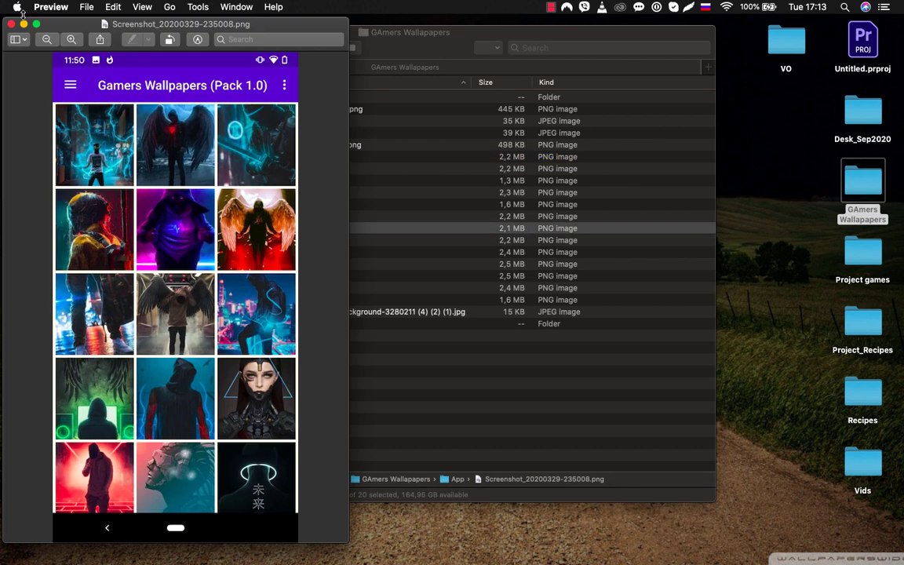
{"action": "left_click", "coordinate": [11, 25]}
{"action": "double_click", "coordinate": [228, 277]}
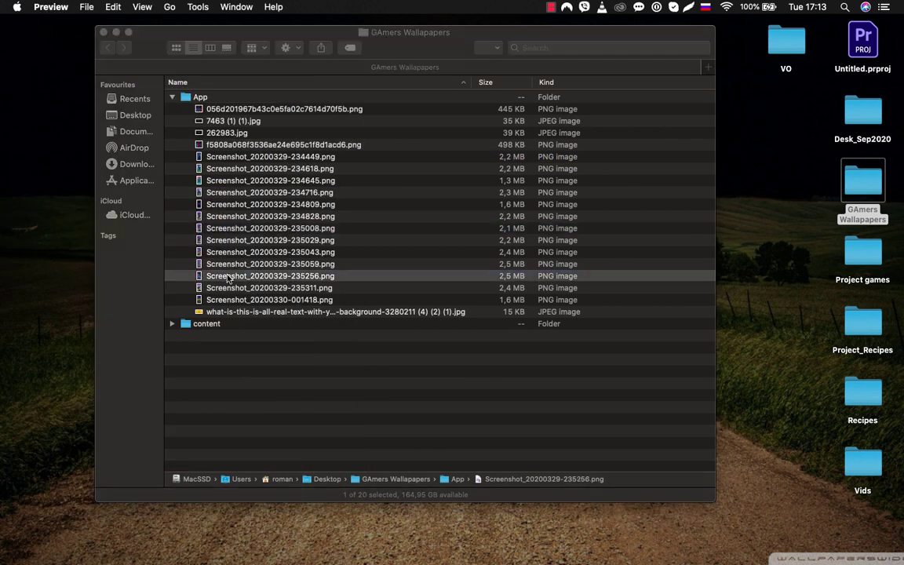
{"action": "left_click", "coordinate": [10, 25]}
{"action": "double_click", "coordinate": [205, 301]}
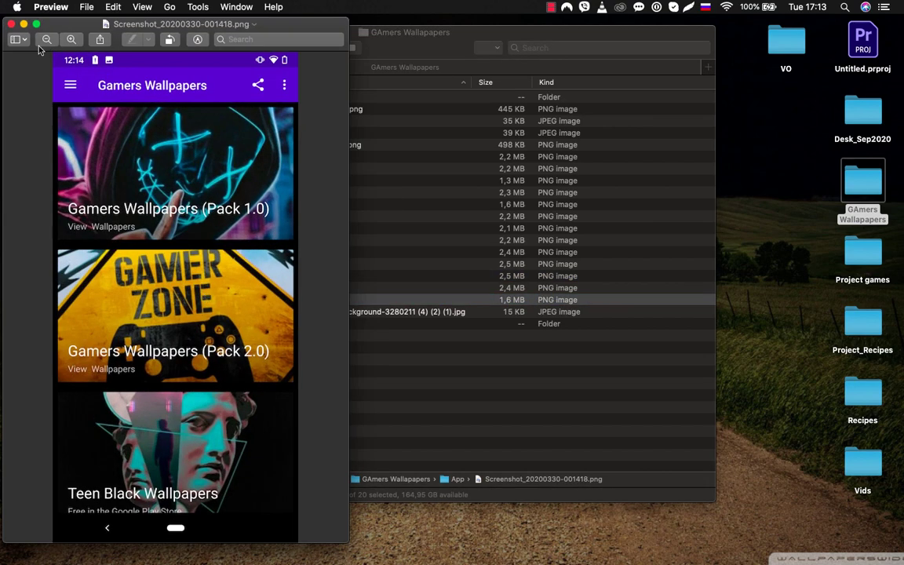
{"action": "left_click", "coordinate": [11, 25]}
{"action": "double_click", "coordinate": [233, 159]}
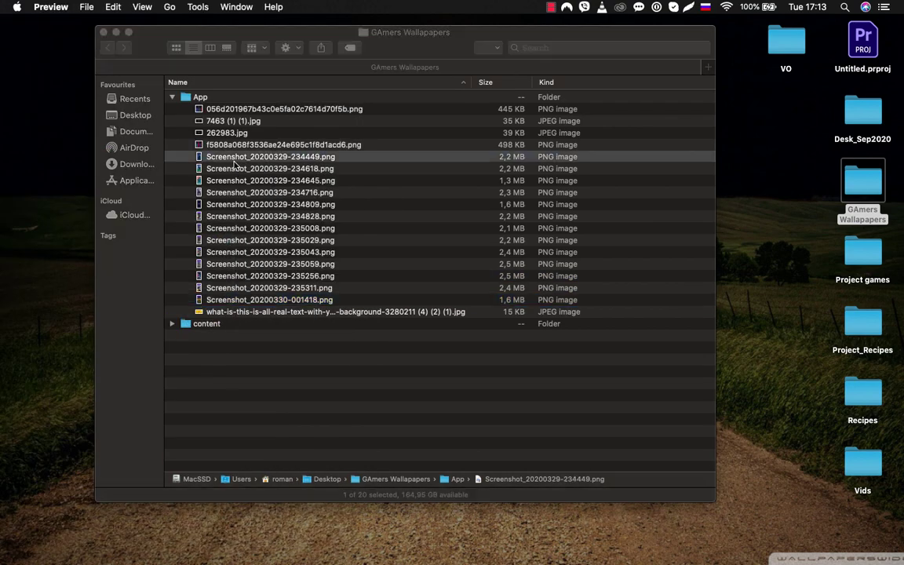
{"action": "left_click", "coordinate": [11, 24]}
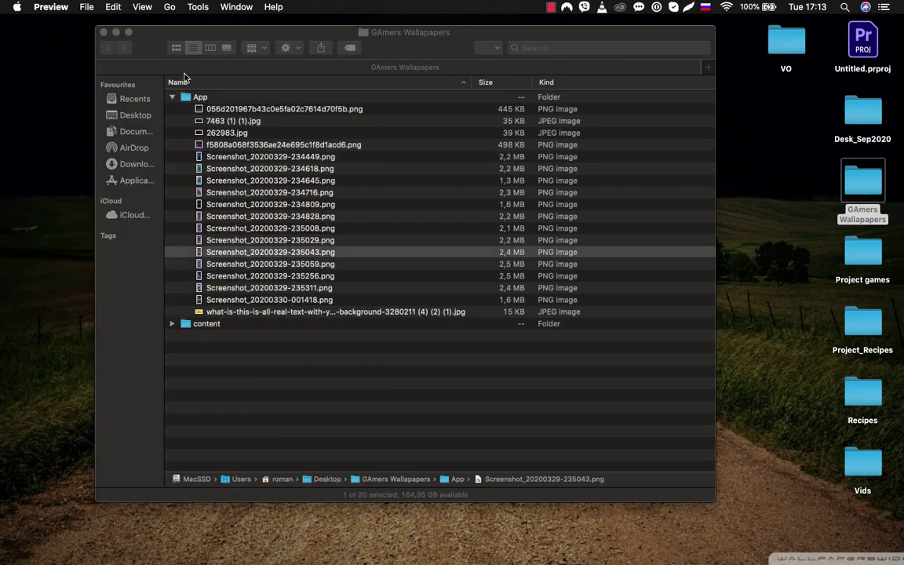
Step: Collapse the App subfolder, expand the content subfolder, look through its image list and preview one wallpaper
{"action": "left_click", "coordinate": [172, 97]}
{"action": "left_click", "coordinate": [171, 109]}
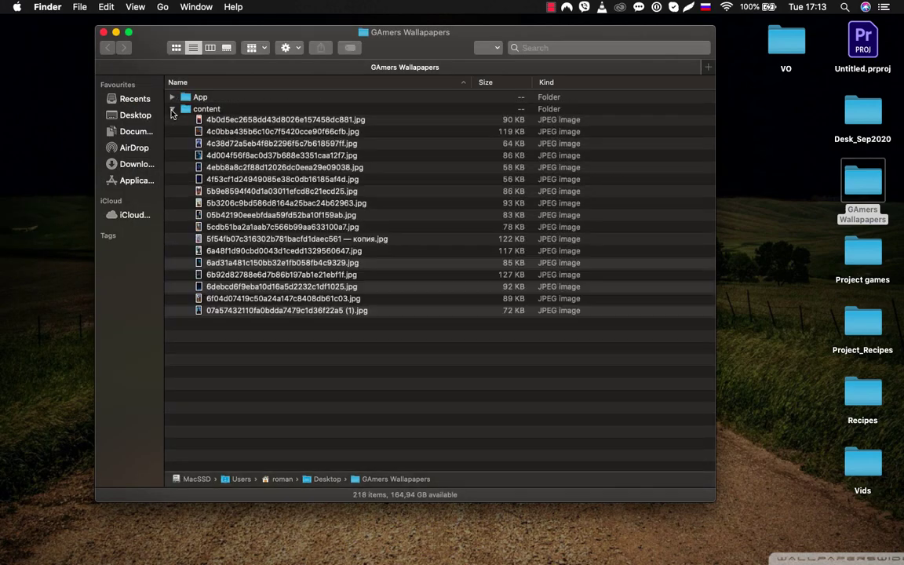
{"action": "scroll", "coordinate": [296, 293], "scroll_direction": "down", "scroll_amount": 10}
{"action": "scroll", "coordinate": [296, 293], "scroll_direction": "down", "scroll_amount": 15}
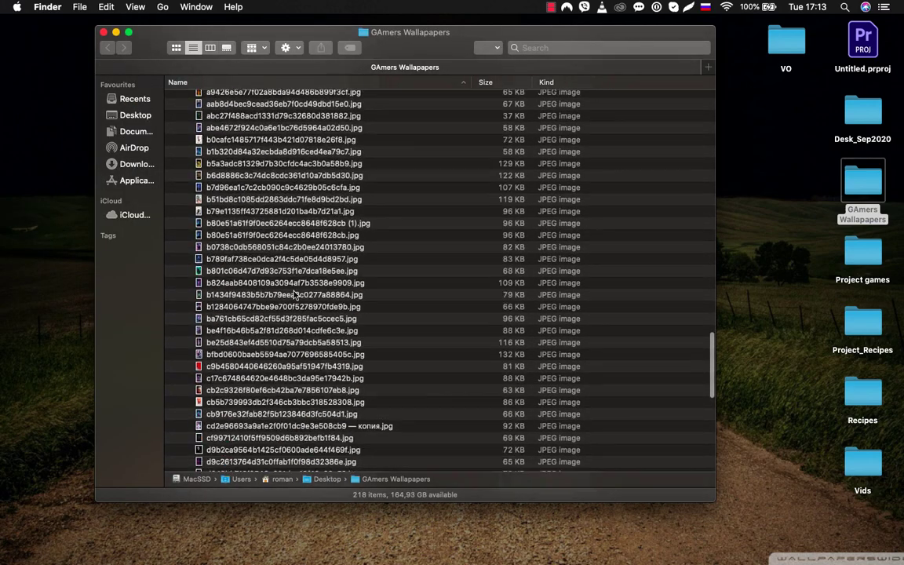
{"action": "scroll", "coordinate": [296, 292], "scroll_direction": "up", "scroll_amount": 15}
{"action": "scroll", "coordinate": [294, 294], "scroll_direction": "up", "scroll_amount": 10}
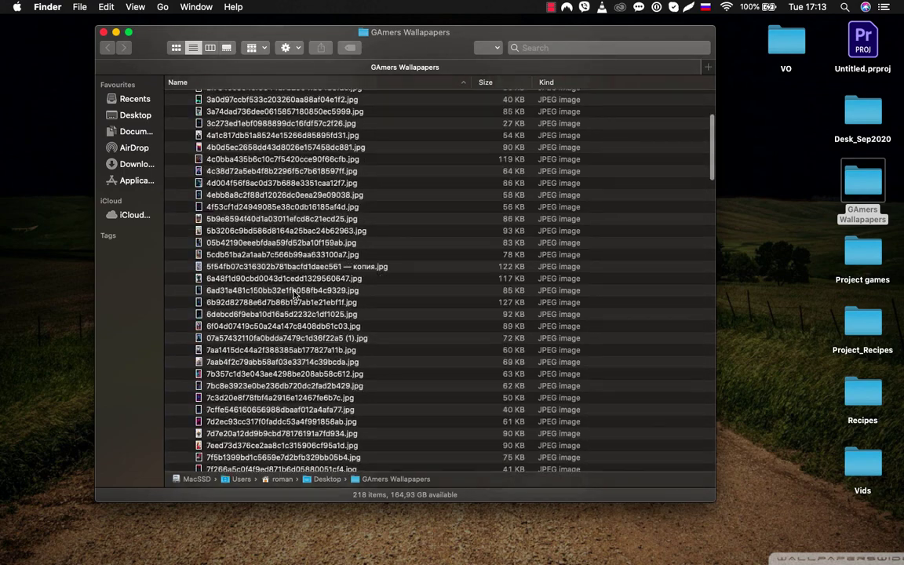
{"action": "left_click", "coordinate": [294, 218]}
{"action": "double_click", "coordinate": [296, 223]}
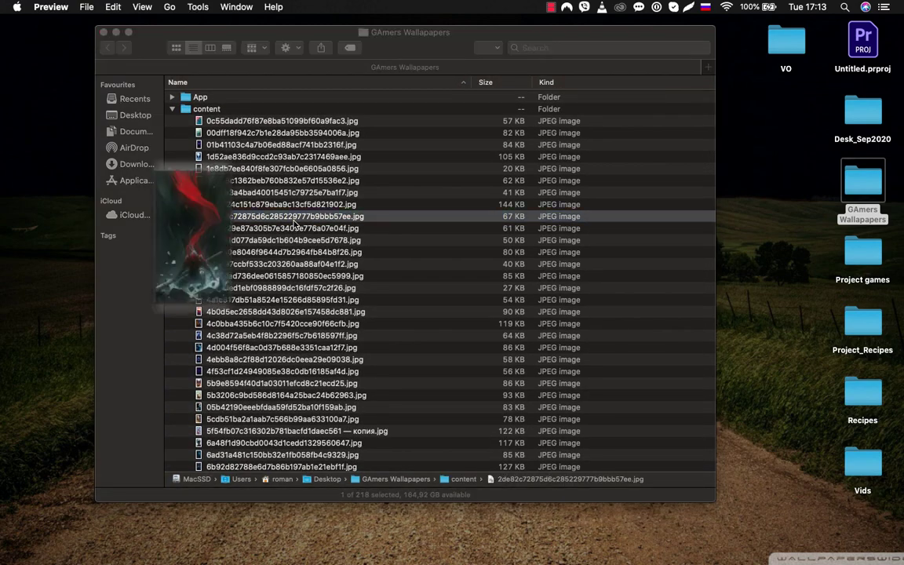
{"action": "left_click", "coordinate": [11, 25]}
Step: Select every item in the folder to check the count, and check the file sizes of individual wallpapers
{"action": "key", "text": "super+a"}
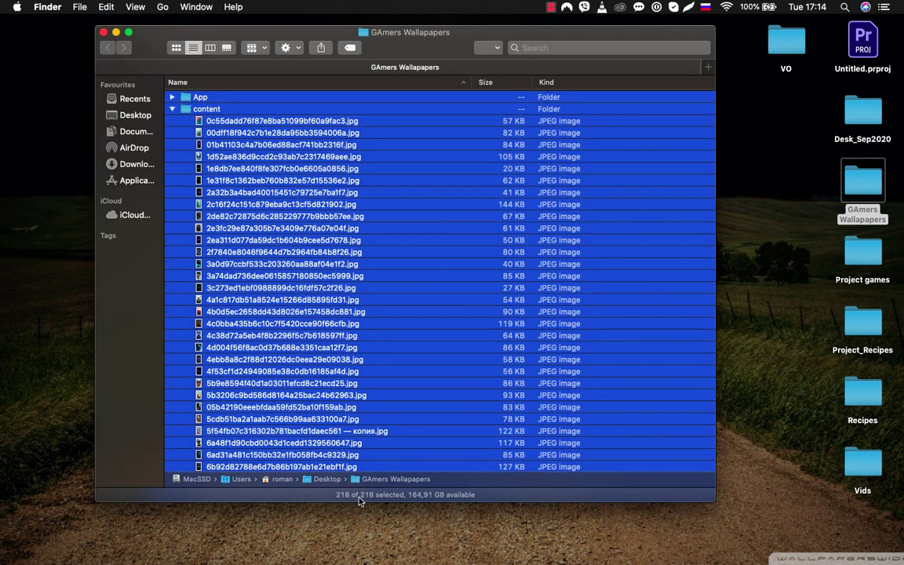
{"action": "left_click", "coordinate": [313, 360]}
{"action": "left_click", "coordinate": [282, 240]}
{"action": "left_click", "coordinate": [312, 359]}
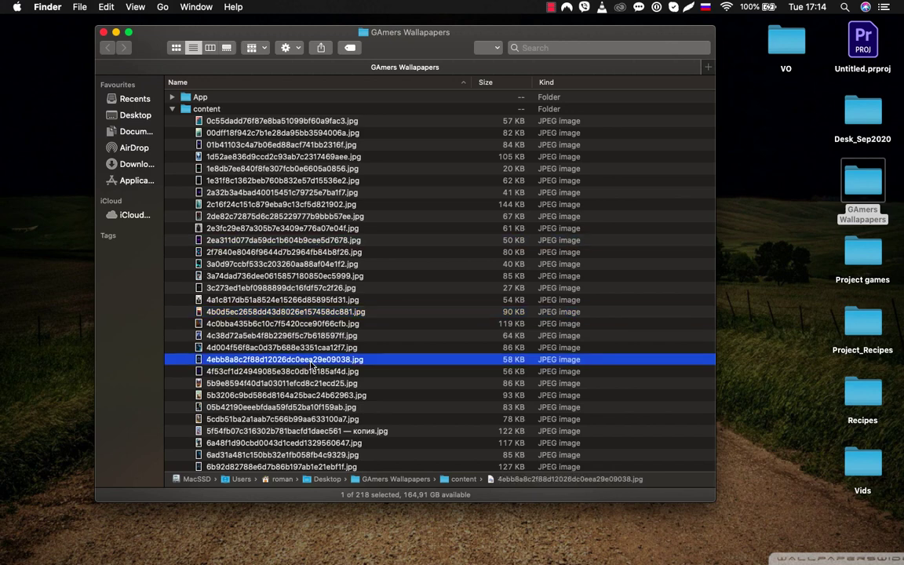
{"action": "left_click", "coordinate": [318, 394]}
{"action": "left_click", "coordinate": [331, 335]}
{"action": "left_click", "coordinate": [502, 121]}
{"action": "left_click", "coordinate": [506, 157]}
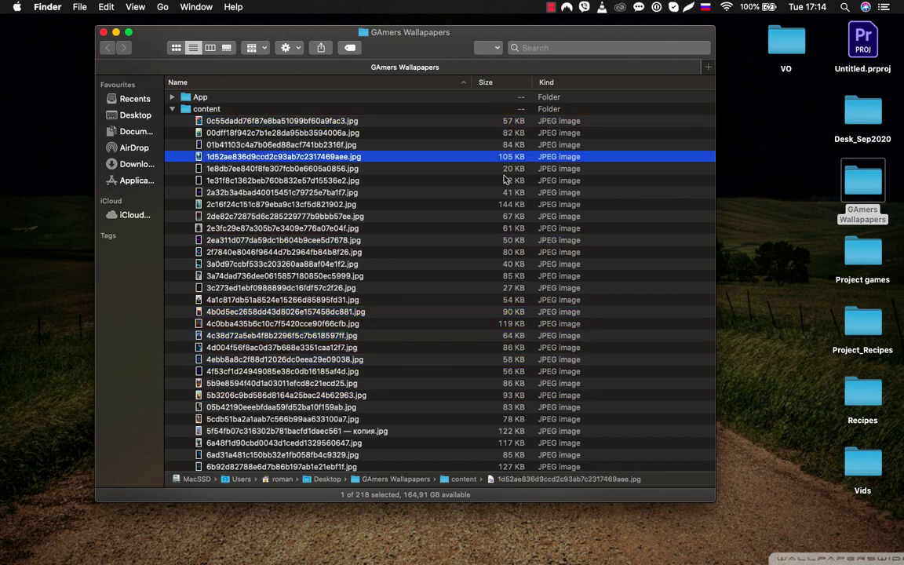
{"action": "left_click", "coordinate": [506, 180]}
{"action": "left_click", "coordinate": [507, 228]}
{"action": "left_click", "coordinate": [508, 288]}
{"action": "left_click", "coordinate": [510, 323]}
{"action": "left_click", "coordinate": [510, 359]}
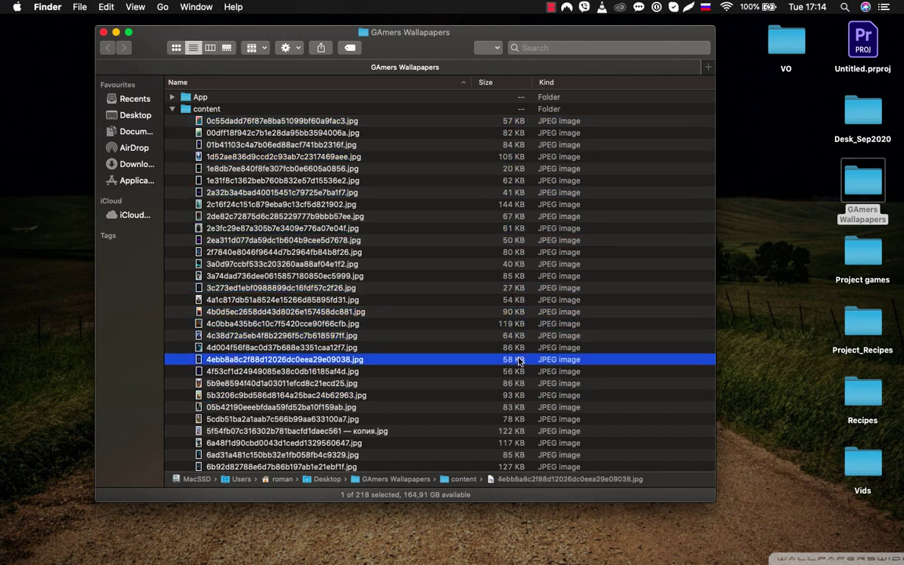
{"action": "left_click", "coordinate": [512, 395]}
Step: Preview several more wallpapers from the content subfolder, closing each one, and collapse the subfolder
{"action": "double_click", "coordinate": [312, 196]}
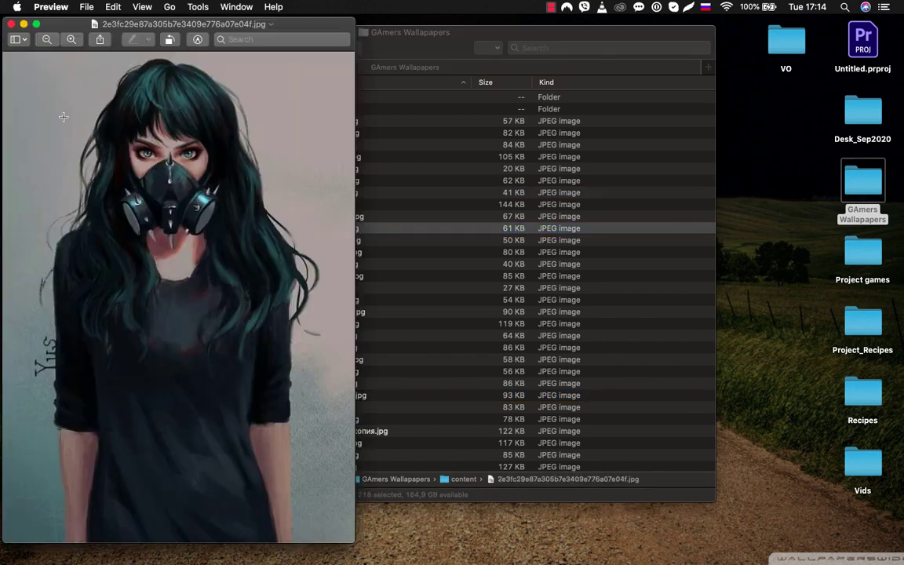
{"action": "left_click", "coordinate": [10, 18]}
{"action": "key", "text": "Down"}
{"action": "key", "text": "Down"}
{"action": "key", "text": "Down"}
{"action": "key", "text": "Down"}
{"action": "key", "text": "Down"}
{"action": "key", "text": "Down"}
{"action": "key", "text": "super+o"}
{"action": "left_click", "coordinate": [11, 24]}
{"action": "key", "text": "Down"}
{"action": "key", "text": "Down"}
{"action": "key", "text": "Down"}
{"action": "key", "text": "Down"}
{"action": "key", "text": "Down"}
{"action": "key", "text": "Down"}
{"action": "key", "text": "Down"}
{"action": "key", "text": "Down"}
{"action": "key", "text": "super+o"}
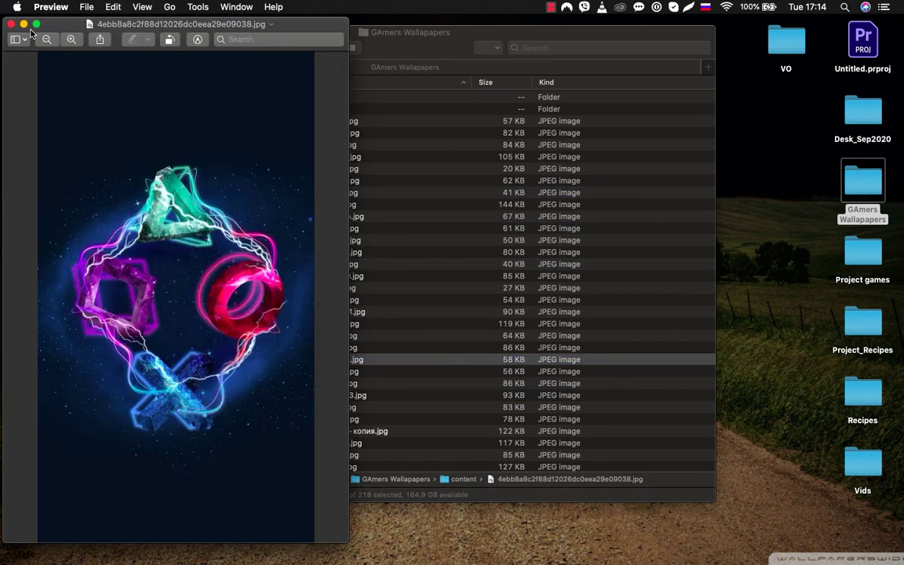
{"action": "key", "text": "super+w"}
{"action": "left_click", "coordinate": [173, 110]}
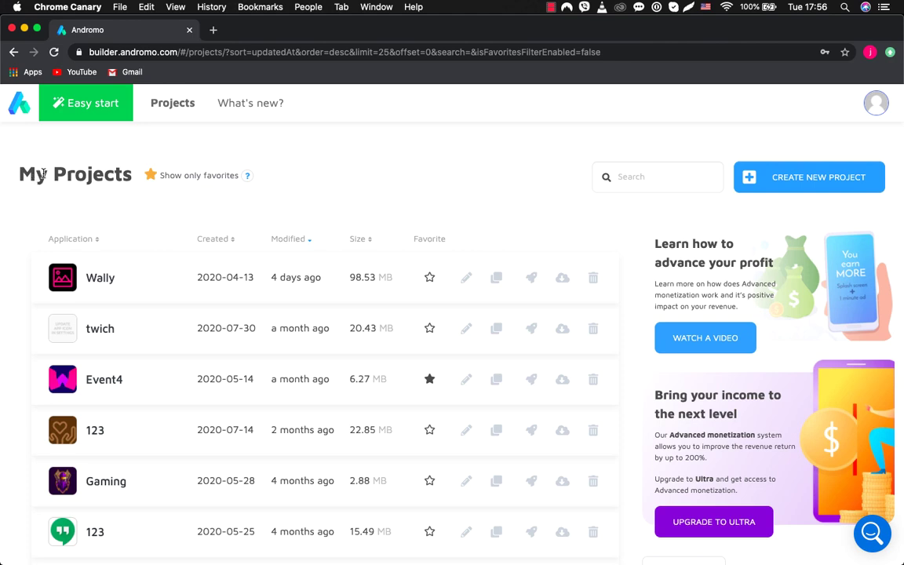
Step: In Andromo, use Easy Start to build an app named "Wallpapers for gamers" with the Wallpapers theme
{"action": "left_click", "coordinate": [90, 110]}
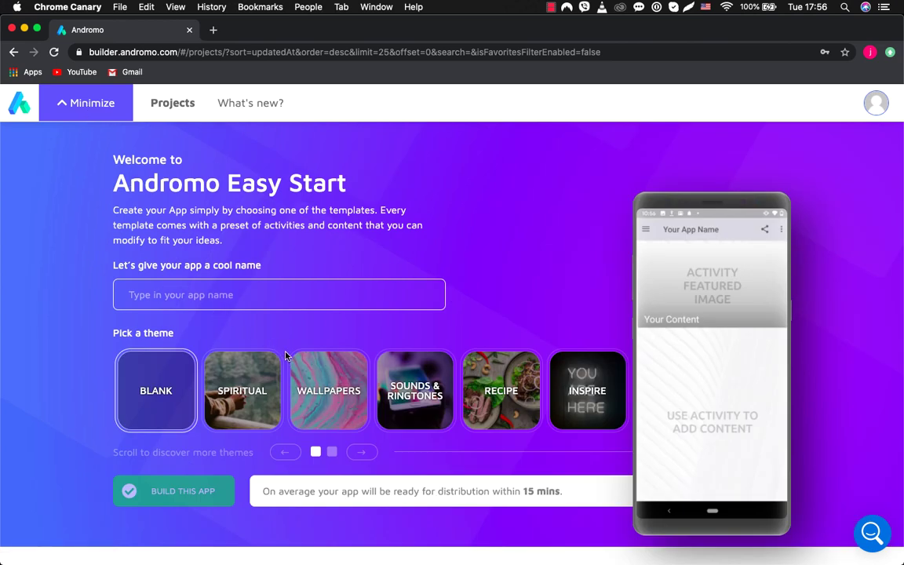
{"action": "left_click", "coordinate": [314, 365]}
{"action": "left_click", "coordinate": [213, 291]}
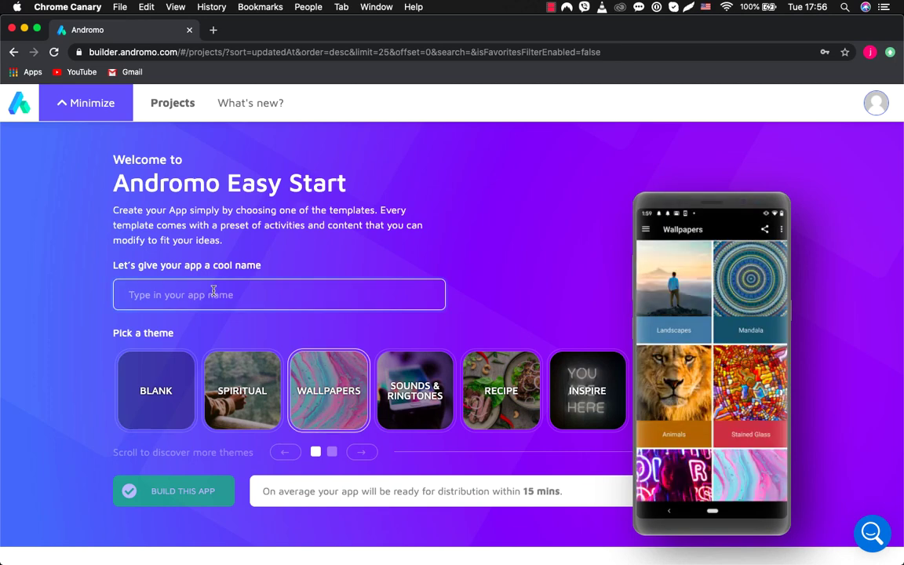
{"action": "type", "text": "Wall"}
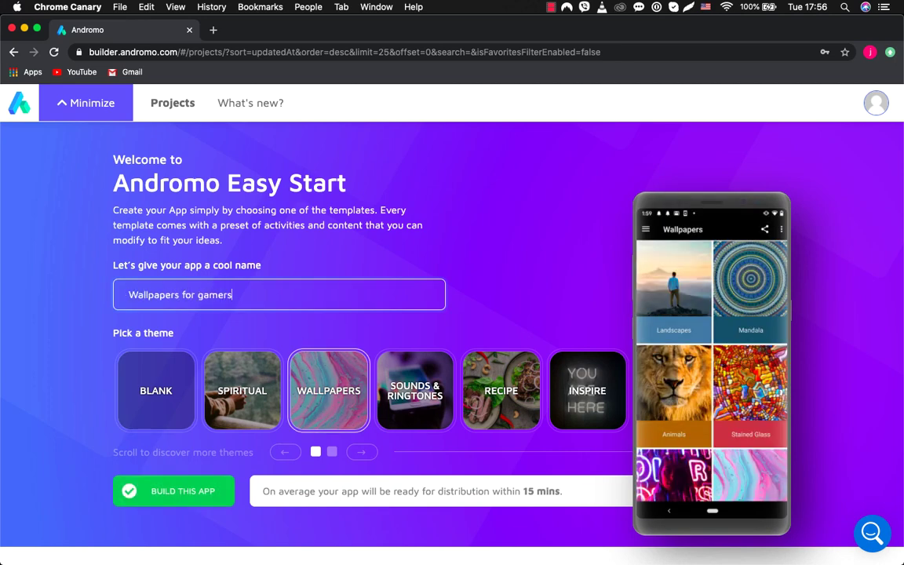
{"action": "type", "text": "papers for gamers"}
{"action": "left_click", "coordinate": [174, 490]}
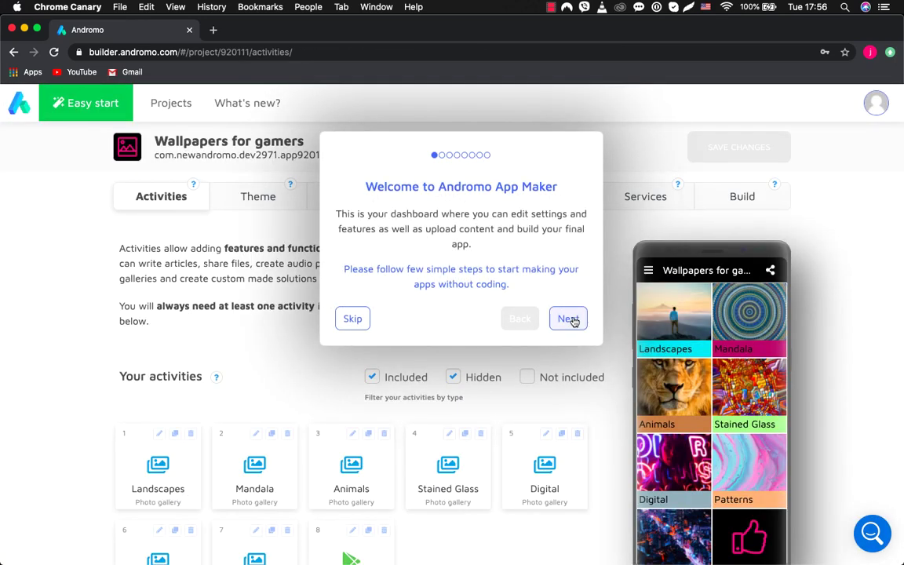
Step: Go through the first pages of the App Maker welcome tour and skip the rest
{"action": "left_click", "coordinate": [570, 319]}
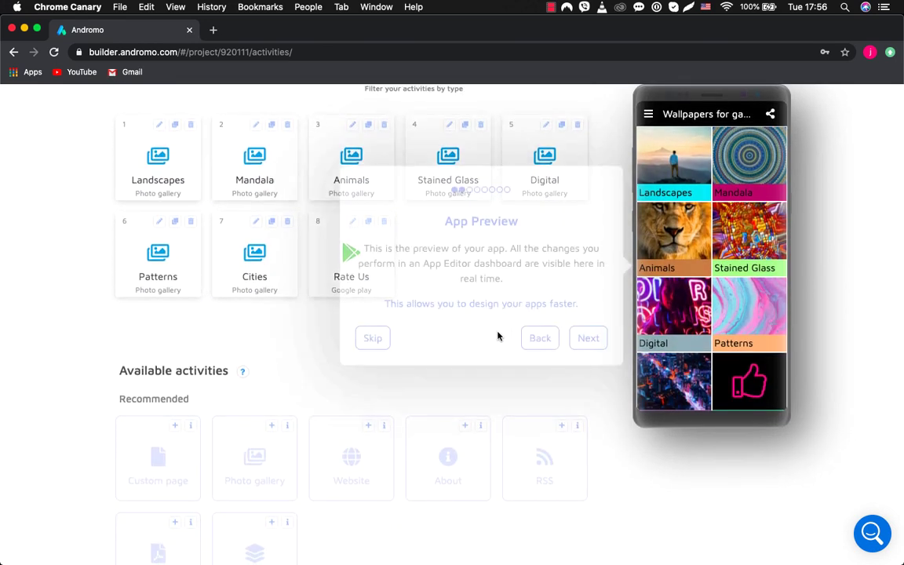
{"action": "left_click", "coordinate": [588, 338]}
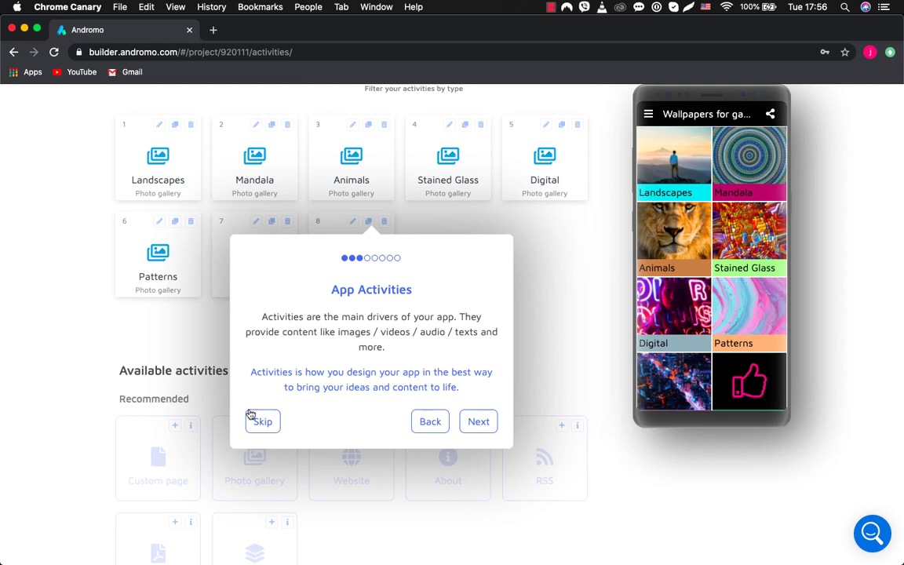
{"action": "left_click", "coordinate": [252, 417]}
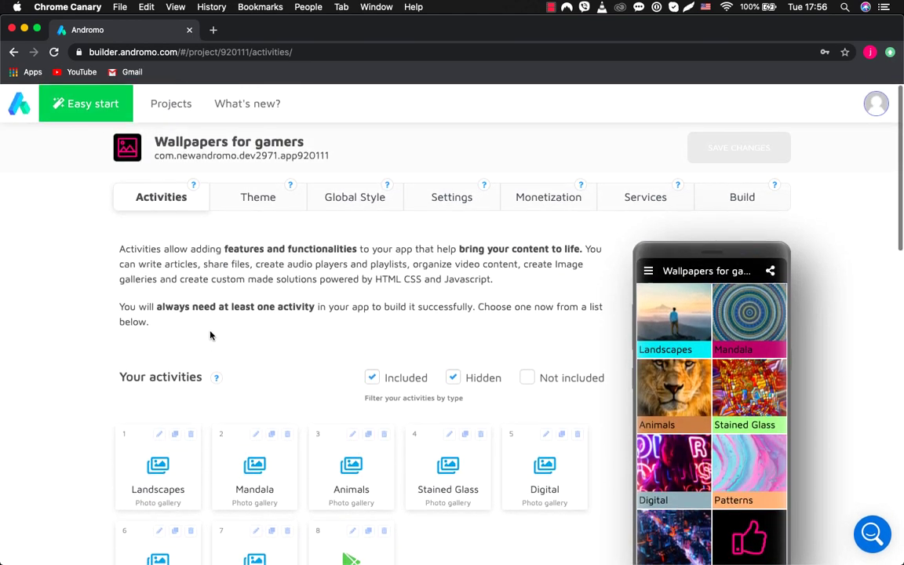
Step: Open the Landscapes photo gallery activity and examine its content options and photo list
{"action": "scroll", "coordinate": [210, 336], "scroll_direction": "down", "scroll_amount": 2}
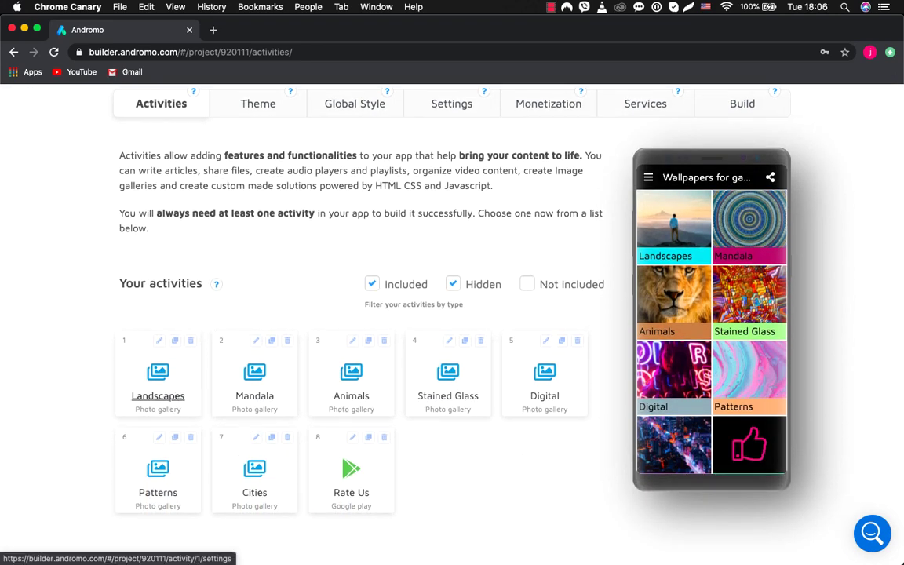
{"action": "left_click", "coordinate": [158, 397]}
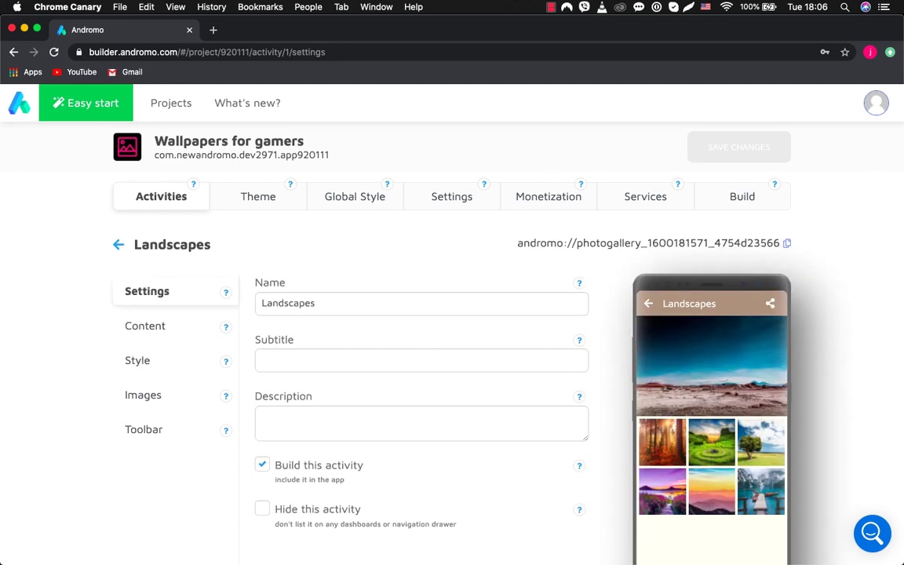
{"action": "scroll", "coordinate": [452, 314], "scroll_direction": "down", "scroll_amount": 1}
{"action": "left_click", "coordinate": [145, 269]}
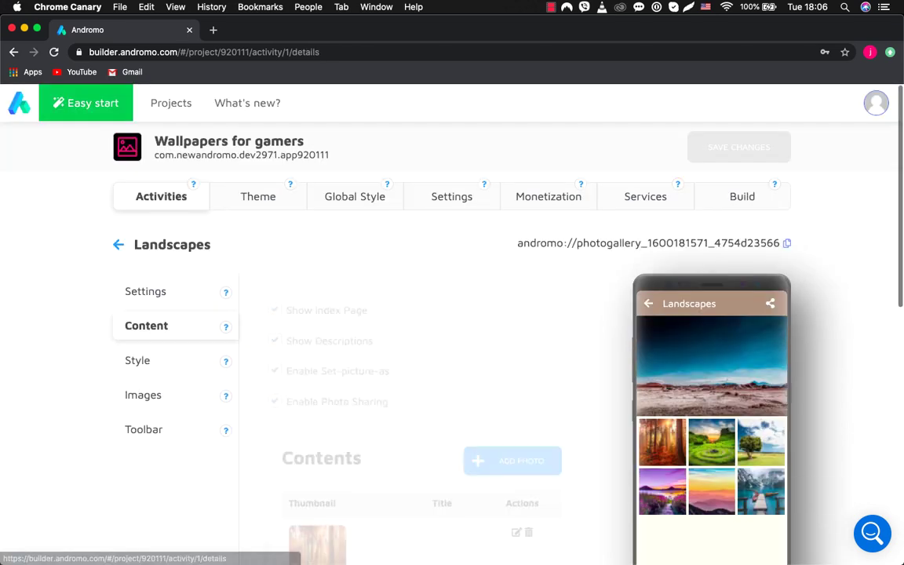
{"action": "scroll", "coordinate": [451, 314], "scroll_direction": "down", "scroll_amount": 4}
{"action": "scroll", "coordinate": [452, 314], "scroll_direction": "down", "scroll_amount": 3}
{"action": "scroll", "coordinate": [451, 314], "scroll_direction": "up", "scroll_amount": 6}
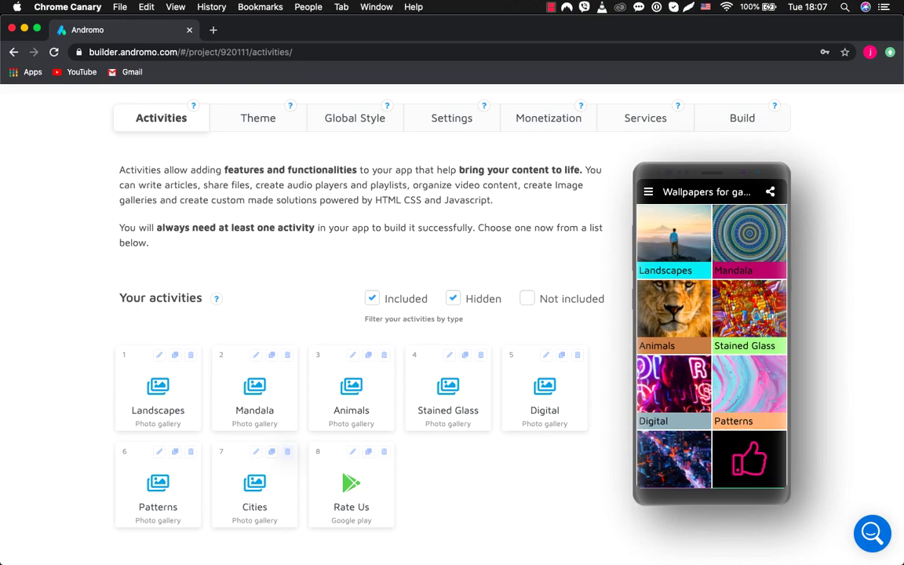
Step: Delete the Cities, Patterns, Digital and Stained Glass activities from the app
{"action": "left_click", "coordinate": [287, 452]}
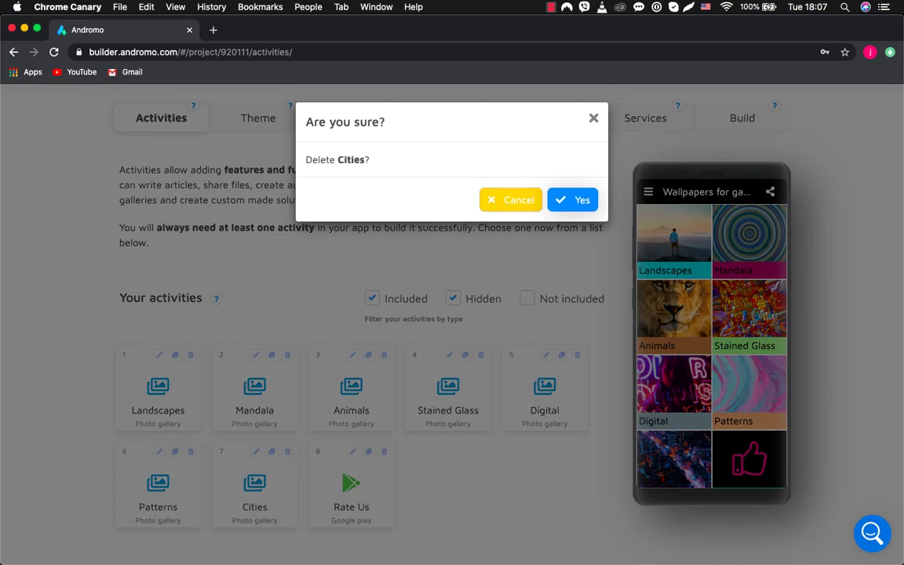
{"action": "key", "text": "Return"}
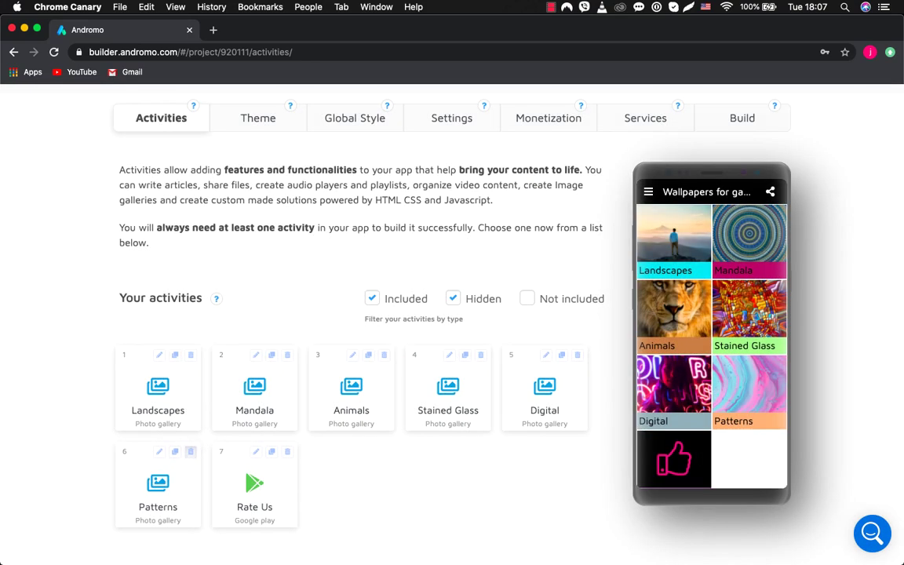
{"action": "left_click", "coordinate": [190, 452]}
{"action": "key", "text": "Return"}
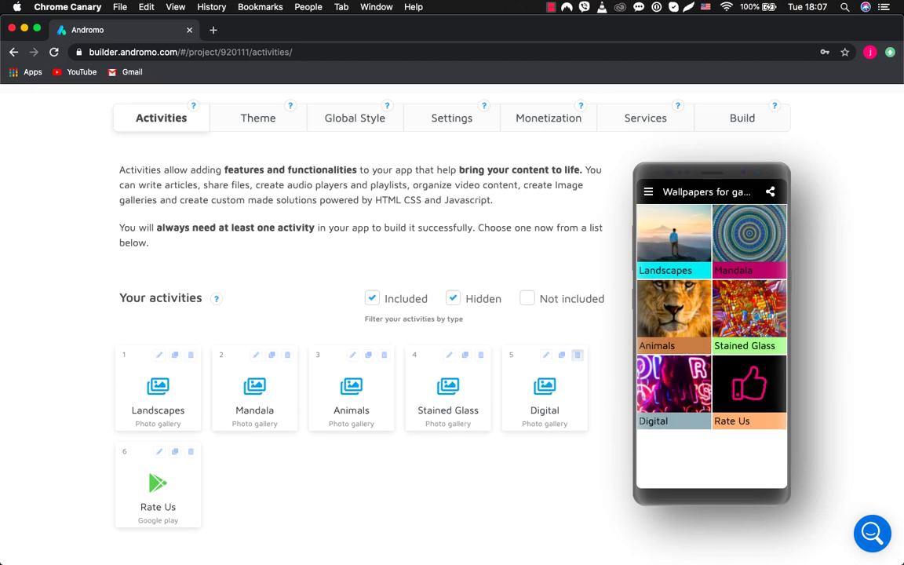
{"action": "left_click", "coordinate": [577, 355]}
{"action": "key", "text": "Return"}
{"action": "left_click", "coordinate": [481, 354]}
{"action": "key", "text": "Return"}
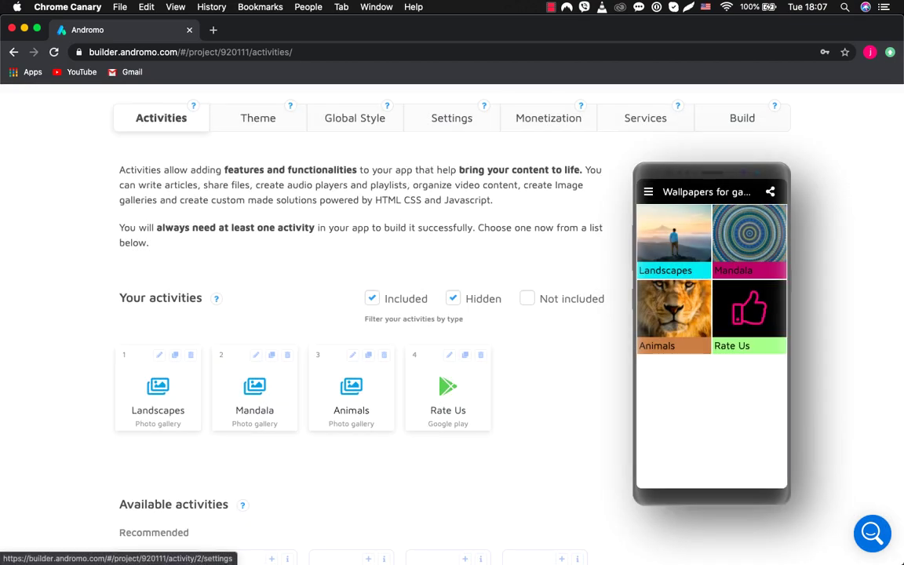
Step: Set the app's home screen layout to Card, with a title and subtitle displayed on each item
{"action": "scroll", "coordinate": [257, 197], "scroll_direction": "up", "scroll_amount": 2}
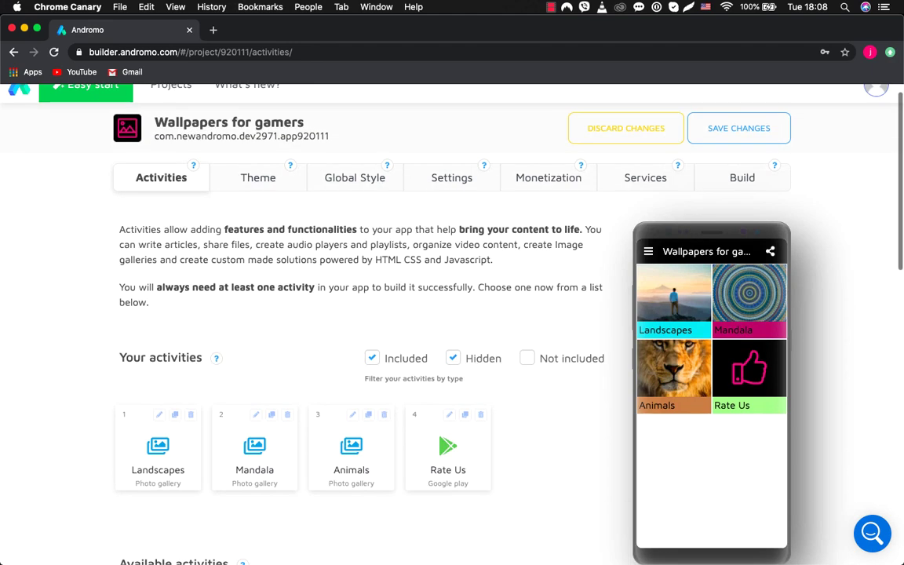
{"action": "left_click", "coordinate": [257, 196]}
{"action": "left_click", "coordinate": [143, 361]}
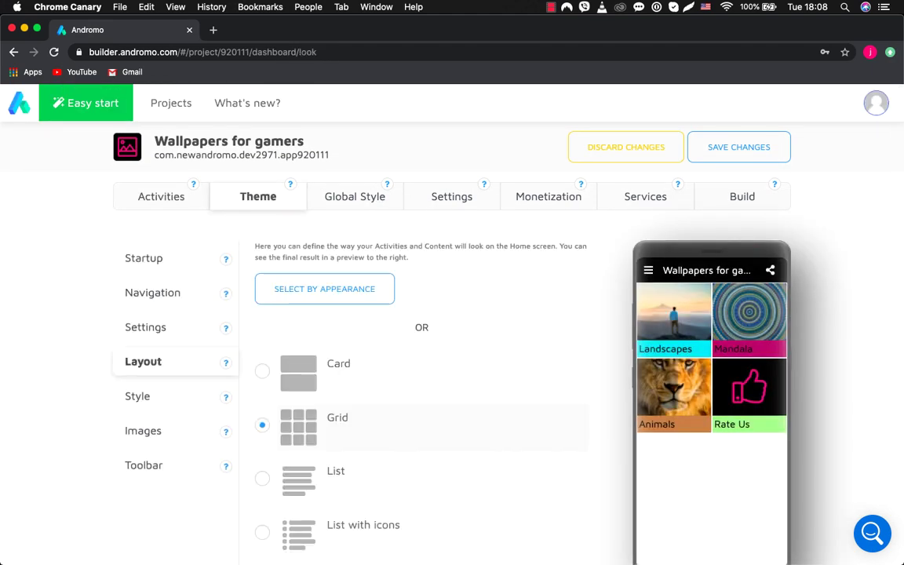
{"action": "left_click", "coordinate": [262, 370]}
{"action": "scroll", "coordinate": [392, 353], "scroll_direction": "down", "scroll_amount": 5}
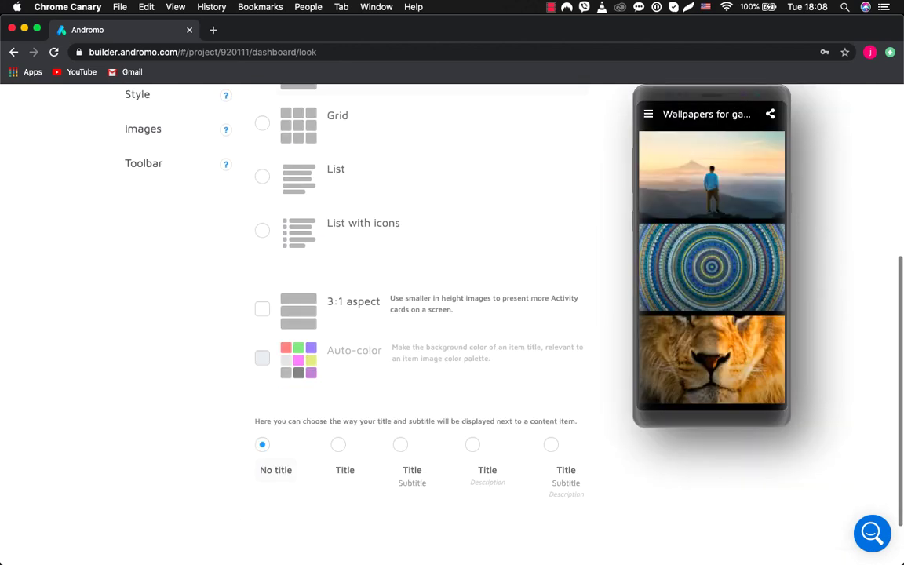
{"action": "left_click", "coordinate": [400, 444]}
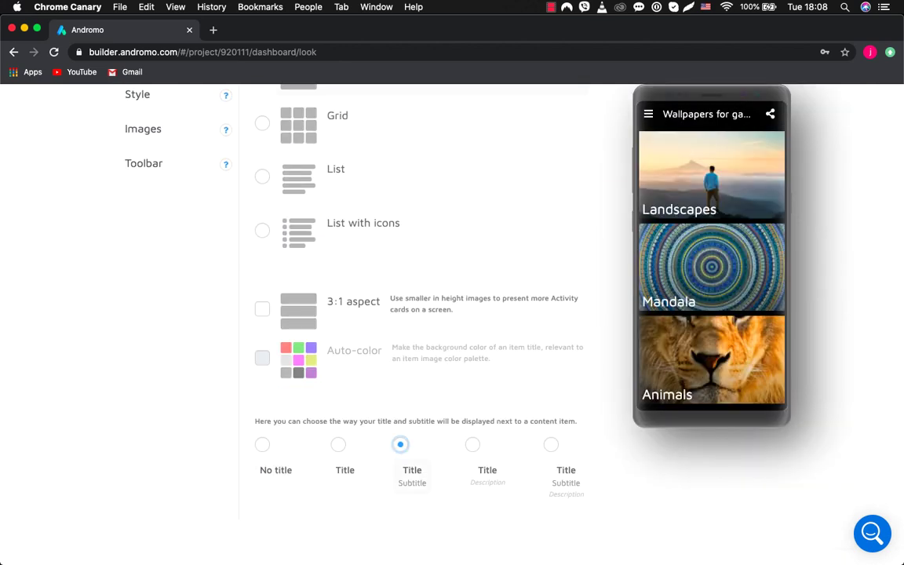
{"action": "scroll", "coordinate": [415, 314], "scroll_direction": "up", "scroll_amount": 8}
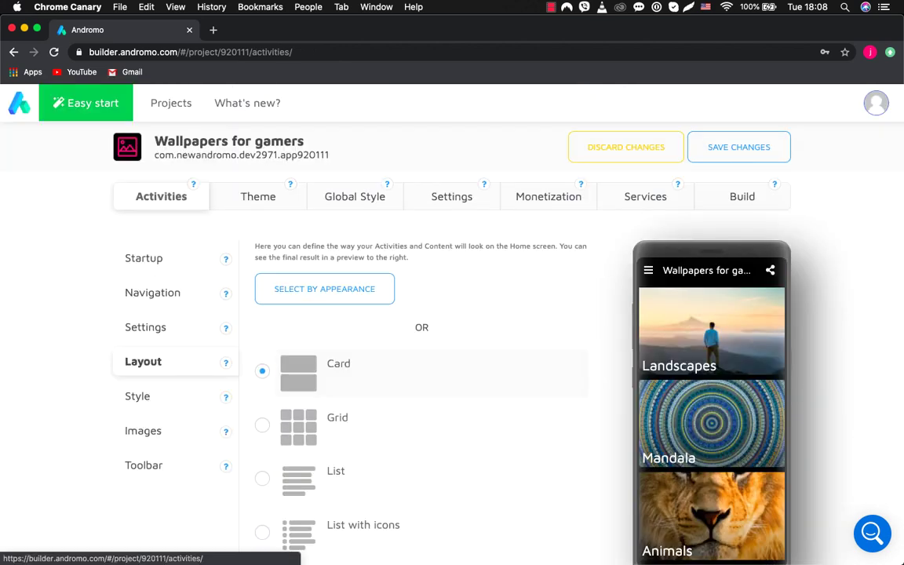
Step: Rename the Landscapes gallery to "Wallpapers for Gamers (Pack 1.0)" and give it the subtitle "View Wallpapers"
{"action": "left_click", "coordinate": [160, 197]}
{"action": "scroll", "coordinate": [452, 330], "scroll_direction": "down", "scroll_amount": 2}
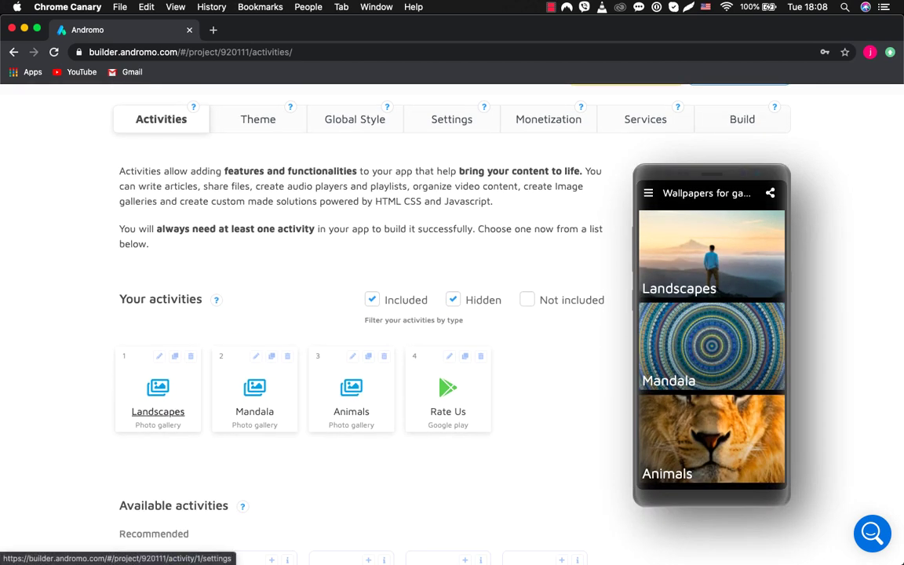
{"action": "left_click", "coordinate": [157, 396]}
{"action": "double_click", "coordinate": [284, 303]}
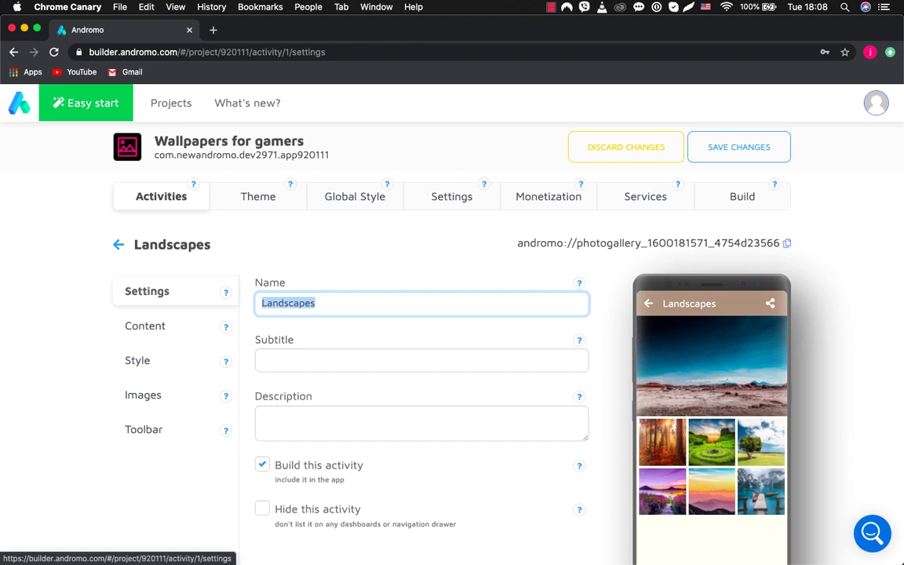
{"action": "type", "text": "Wallp"}
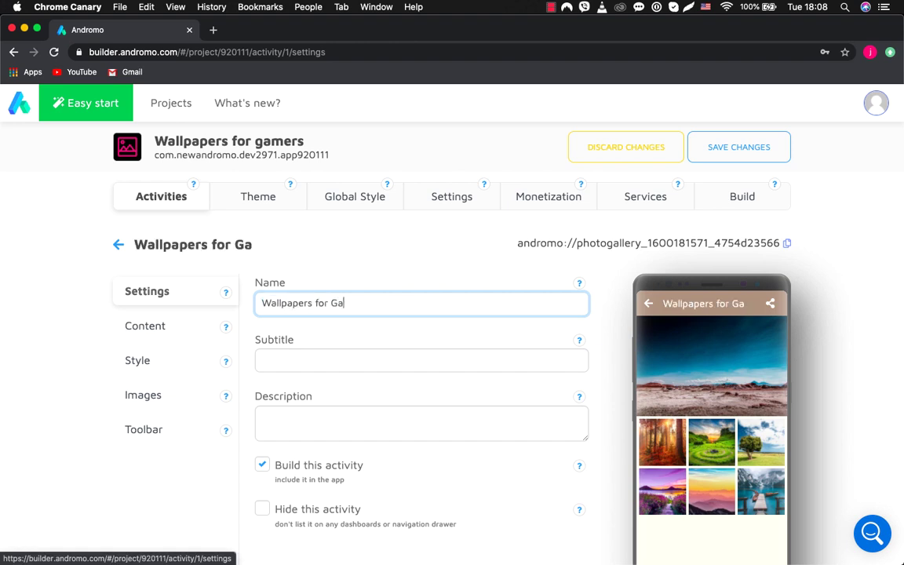
{"action": "type", "text": "apers for Gamers (Pack 1.0)"}
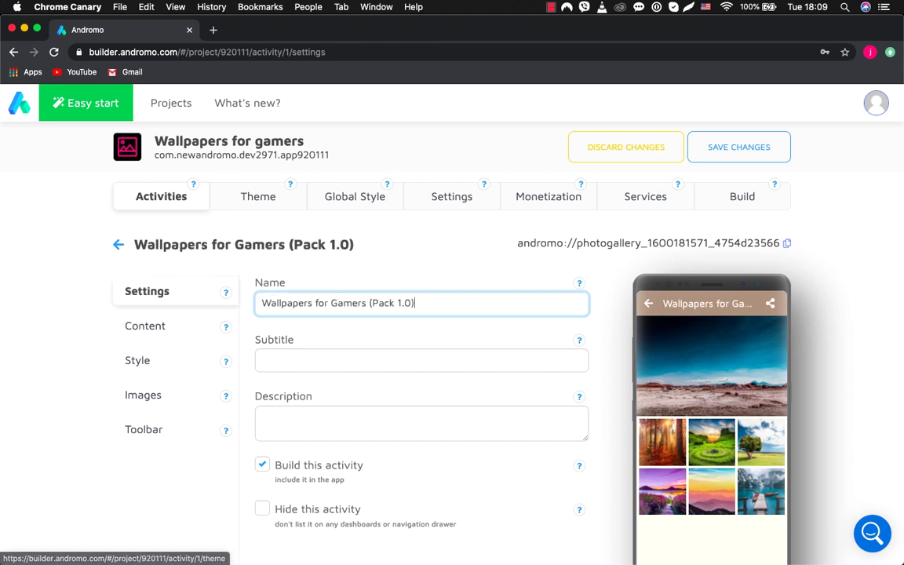
{"action": "key", "text": "Tab"}
{"action": "type", "text": "Vie"}
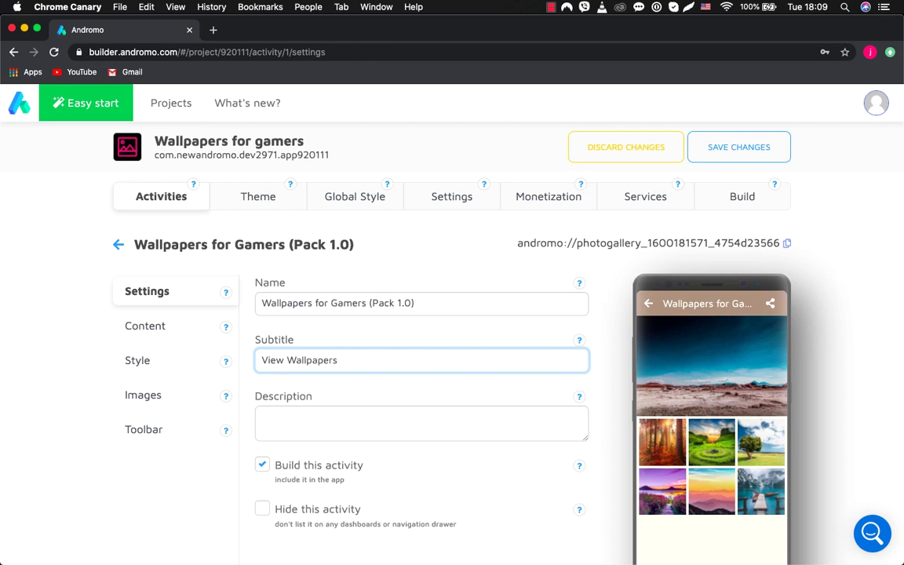
Step: Set the feature image of the Pack 1.0 gallery to None and return to the activities list
{"action": "left_click", "coordinate": [143, 395]}
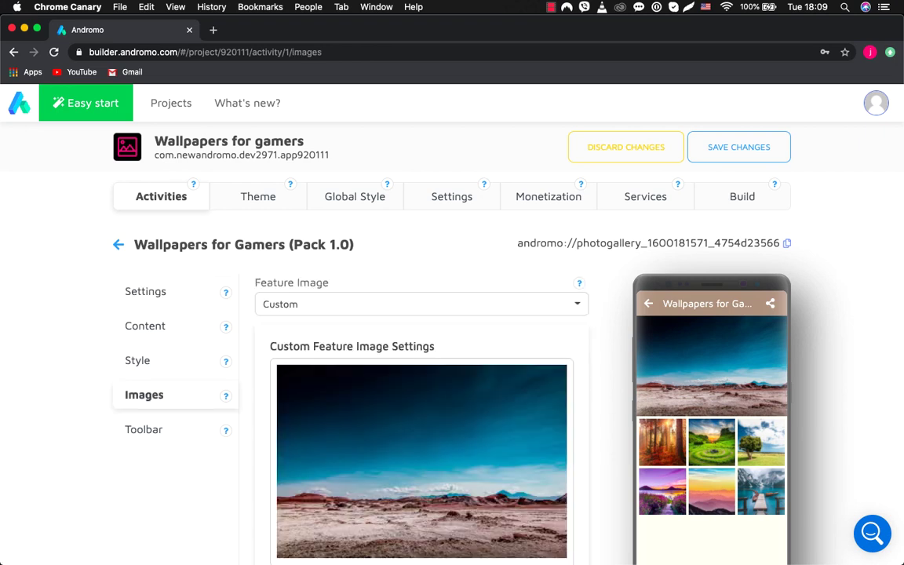
{"action": "scroll", "coordinate": [452, 314], "scroll_direction": "down", "scroll_amount": 3}
{"action": "left_click", "coordinate": [421, 209]}
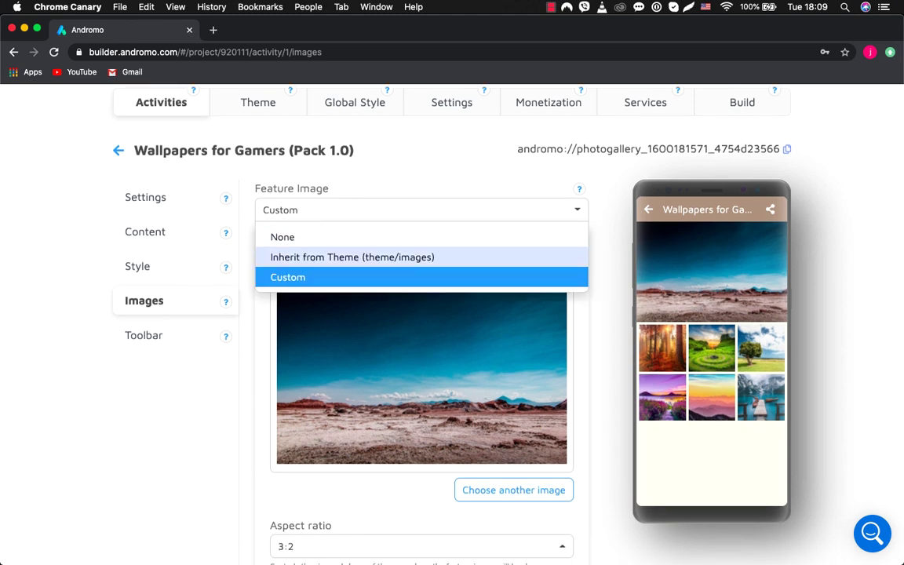
{"action": "left_click", "coordinate": [314, 236]}
{"action": "scroll", "coordinate": [452, 314], "scroll_direction": "down", "scroll_amount": 3}
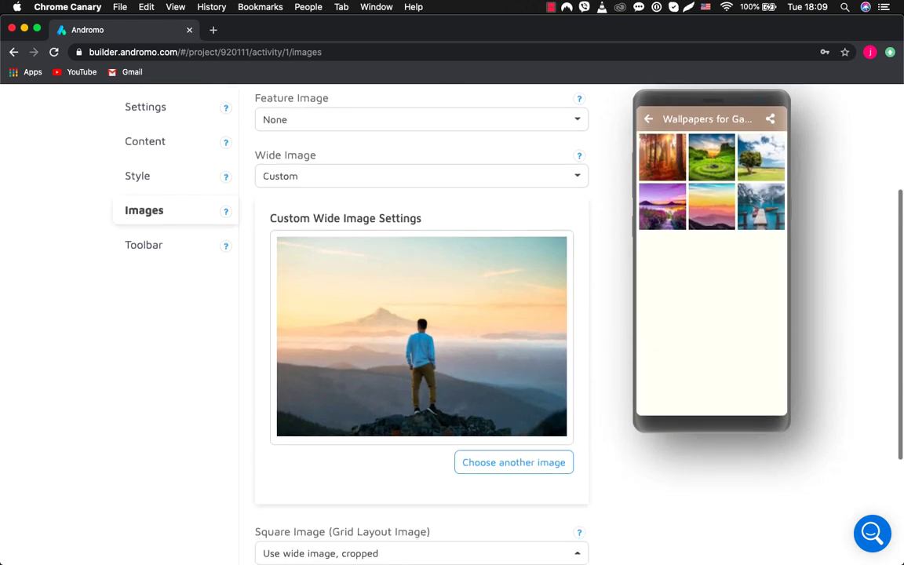
{"action": "scroll", "coordinate": [452, 313], "scroll_direction": "up", "scroll_amount": 3}
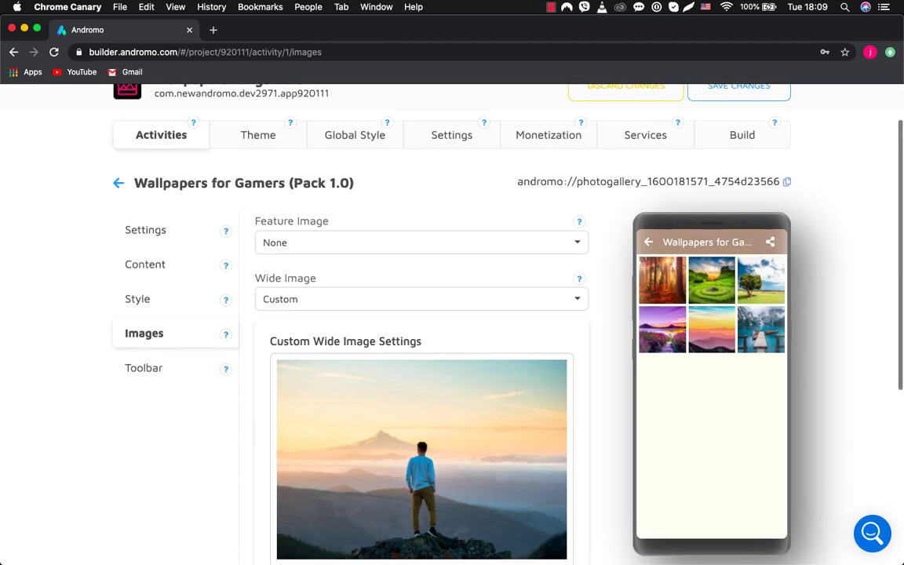
{"action": "left_click", "coordinate": [117, 182]}
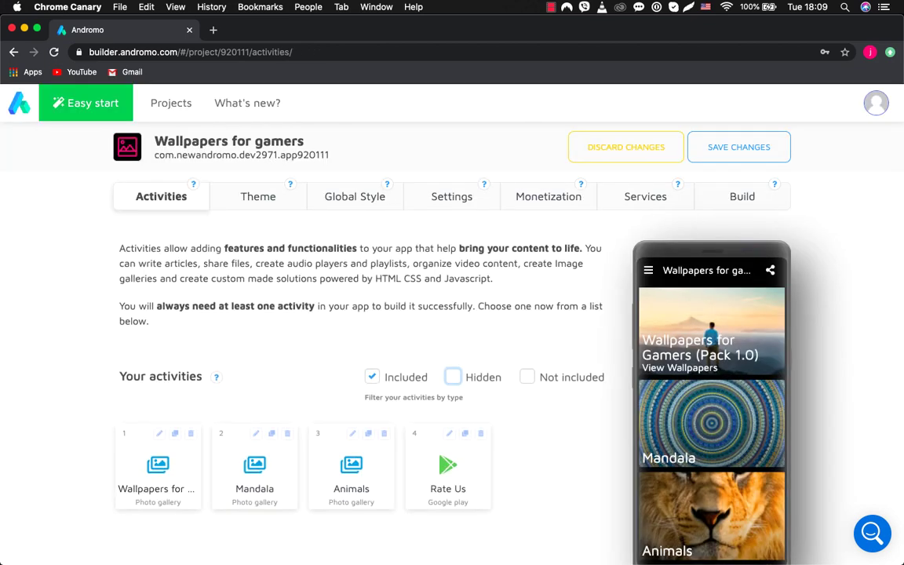
Step: Replace the Pack 1.0 gallery's custom wide image with 1.jpg from the content folder and return to the activities list
{"action": "left_click", "coordinate": [158, 467]}
{"action": "scroll", "coordinate": [144, 368], "scroll_direction": "down", "scroll_amount": 1}
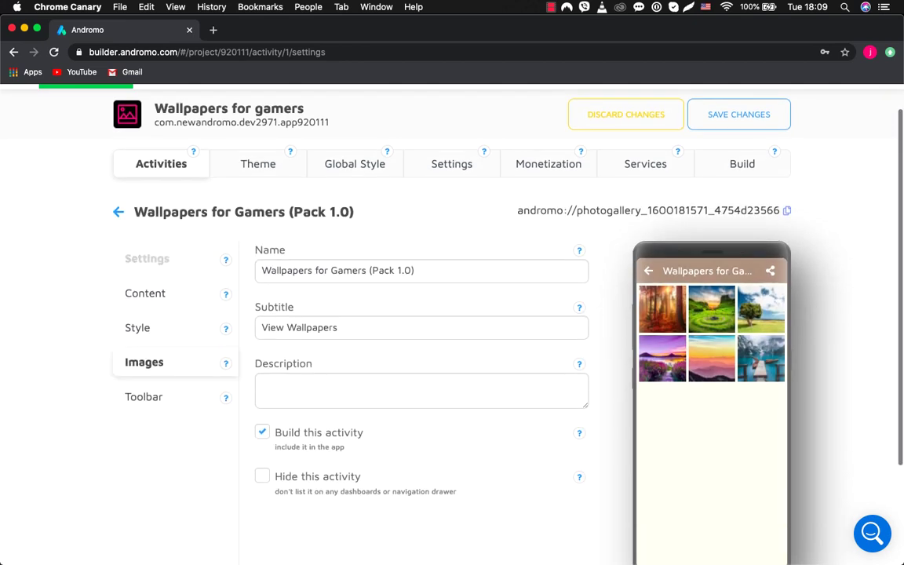
{"action": "left_click", "coordinate": [143, 362]}
{"action": "scroll", "coordinate": [144, 361], "scroll_direction": "down", "scroll_amount": 5}
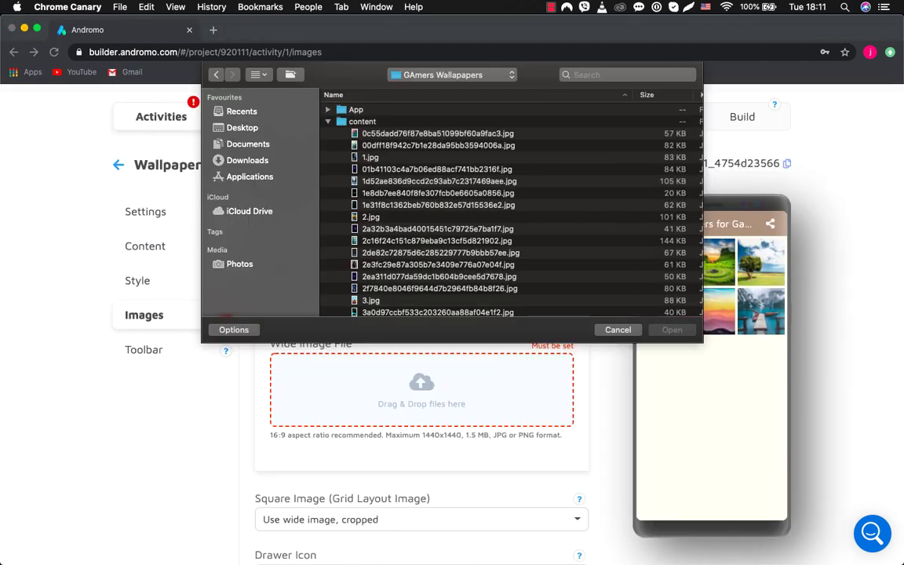
{"action": "left_click", "coordinate": [370, 157]}
{"action": "key", "text": "Return"}
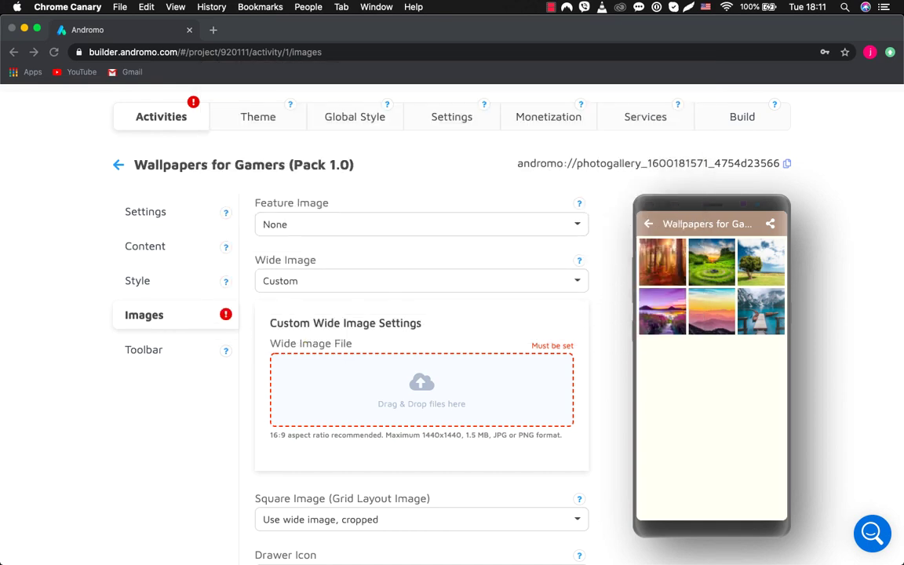
{"action": "scroll", "coordinate": [421, 314], "scroll_direction": "down", "scroll_amount": 5}
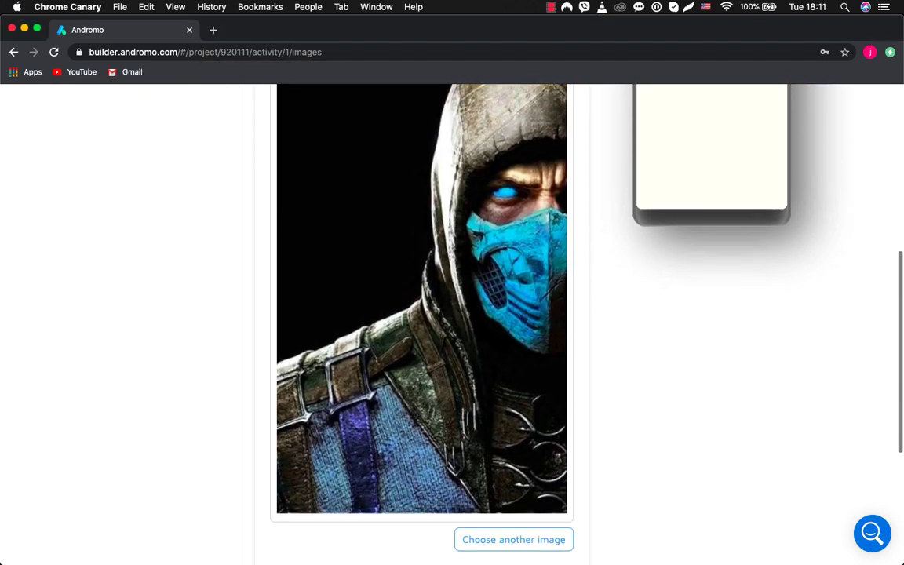
{"action": "scroll", "coordinate": [421, 314], "scroll_direction": "up", "scroll_amount": 3}
{"action": "scroll", "coordinate": [420, 314], "scroll_direction": "up", "scroll_amount": 3}
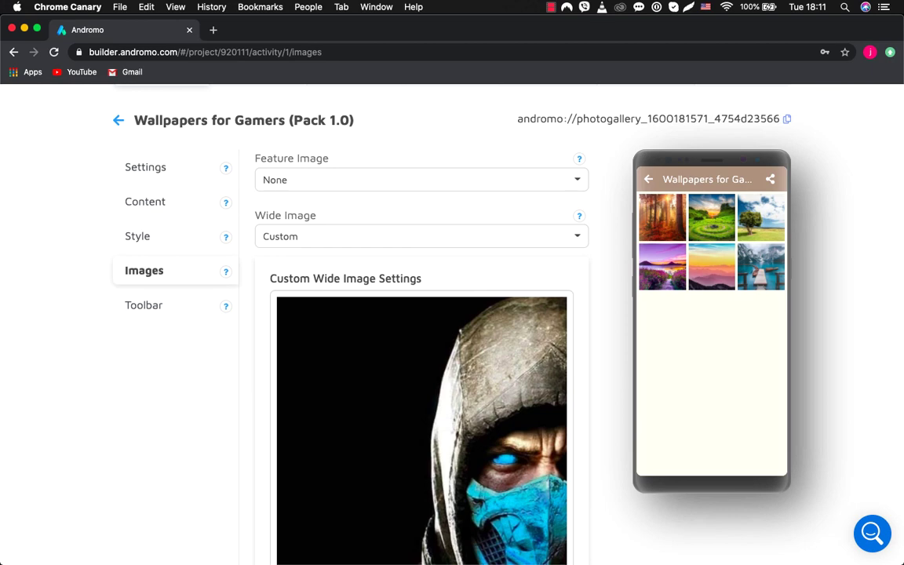
{"action": "left_click", "coordinate": [116, 119]}
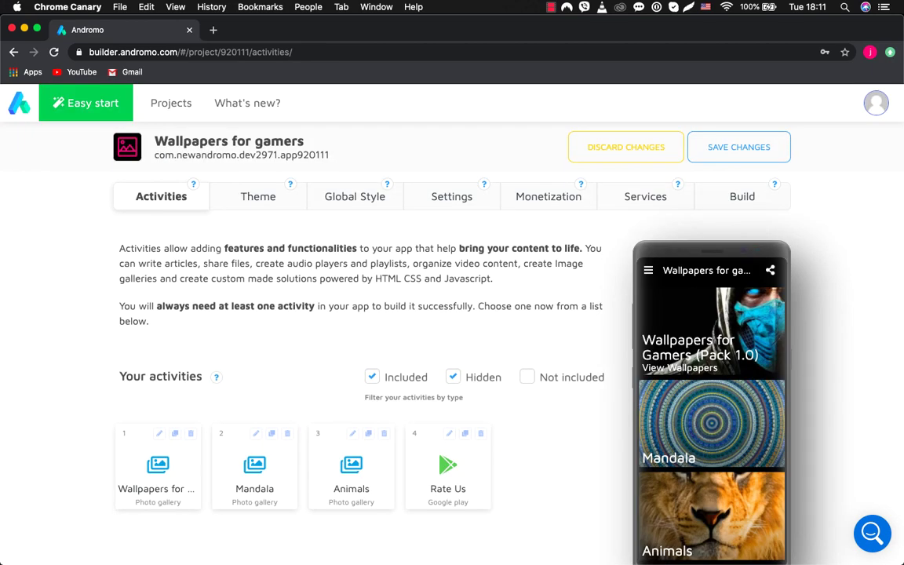
Step: Rename the Mandala gallery to "Wallpapers for Gamers (Pack 2.0)" and give it the subtitle "View Wallpapers"
{"action": "scroll", "coordinate": [452, 314], "scroll_direction": "down", "scroll_amount": 2}
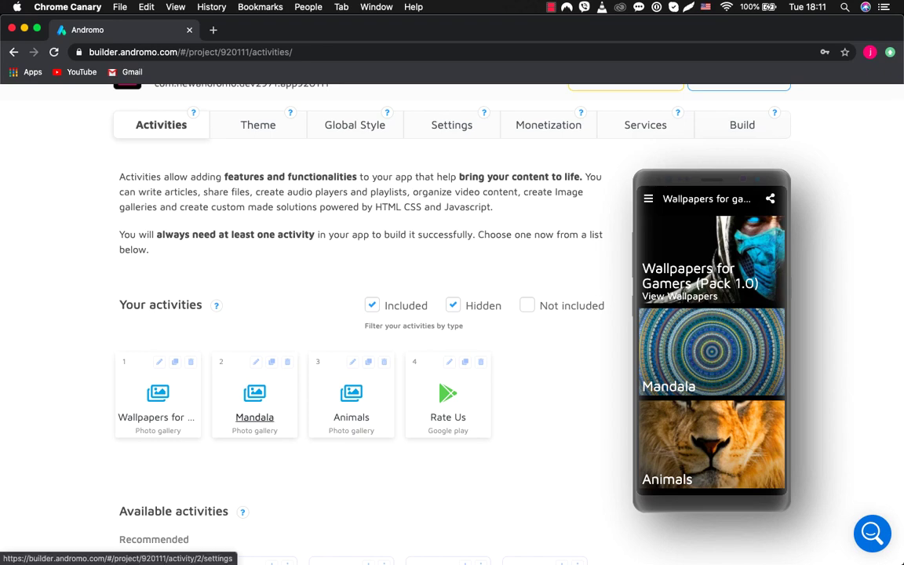
{"action": "left_click", "coordinate": [254, 400]}
{"action": "double_click", "coordinate": [281, 302]}
{"action": "type", "text": "Wallpapers for Gamers (Pack 2.0"}
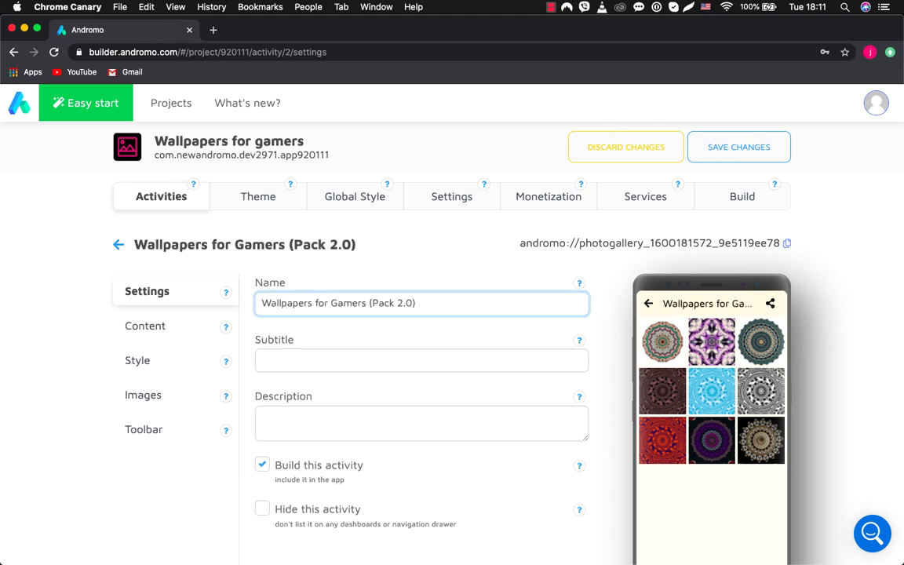
{"action": "left_click", "coordinate": [421, 360]}
{"action": "type", "text": "View Wallpapers"}
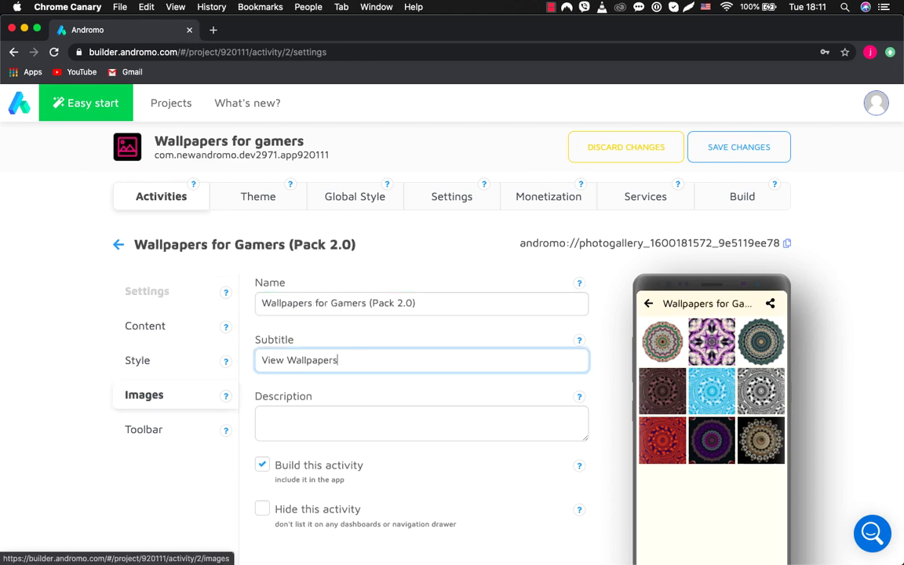
Step: Replace the Pack 2.0 gallery's custom wide image with the Gamer Zone picture 2.jpg and return to the activities list
{"action": "left_click", "coordinate": [142, 394]}
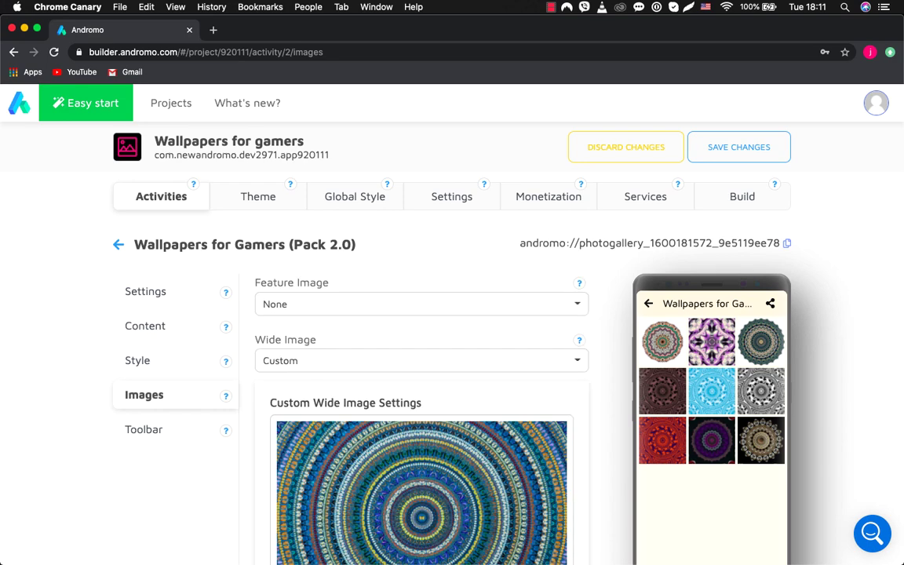
{"action": "scroll", "coordinate": [143, 394], "scroll_direction": "down", "scroll_amount": 3}
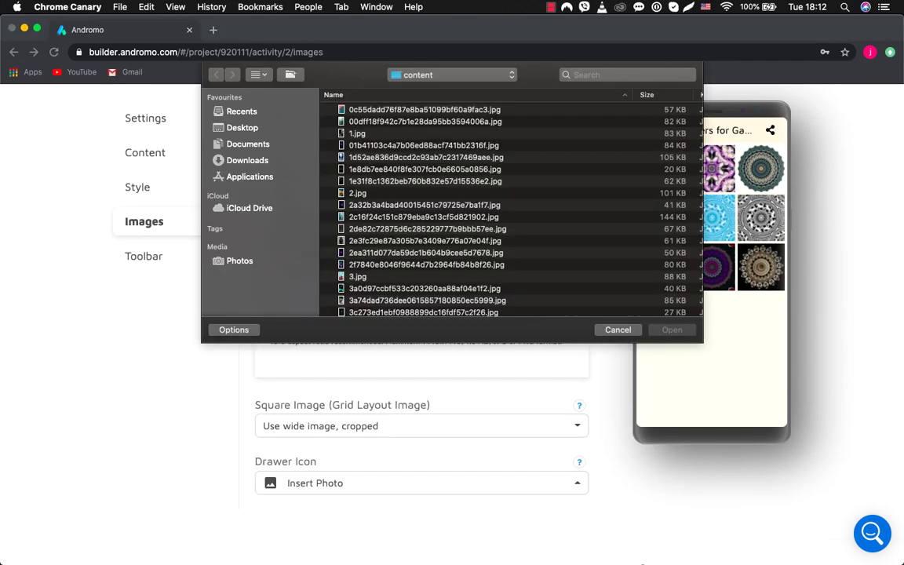
{"action": "key", "text": "Return"}
{"action": "scroll", "coordinate": [421, 313], "scroll_direction": "down", "scroll_amount": 5}
{"action": "scroll", "coordinate": [421, 314], "scroll_direction": "up", "scroll_amount": 5}
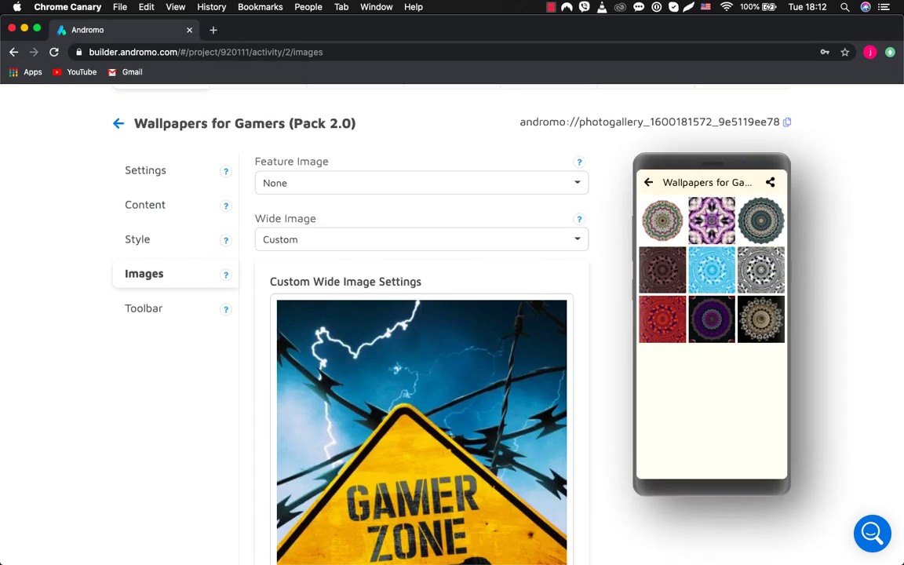
{"action": "left_click", "coordinate": [116, 123]}
Step: Rename the Animals gallery to "Wallpapers for Gamers (Pack 3.0)", set the subtitle "View Wallpapers" and clear its description
{"action": "scroll", "coordinate": [452, 314], "scroll_direction": "down", "scroll_amount": 2}
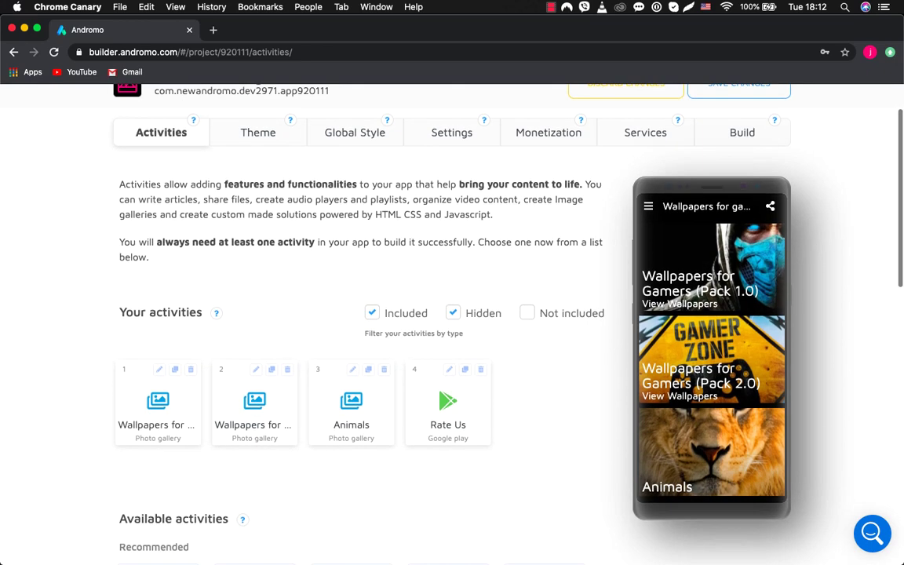
{"action": "left_click", "coordinate": [350, 424]}
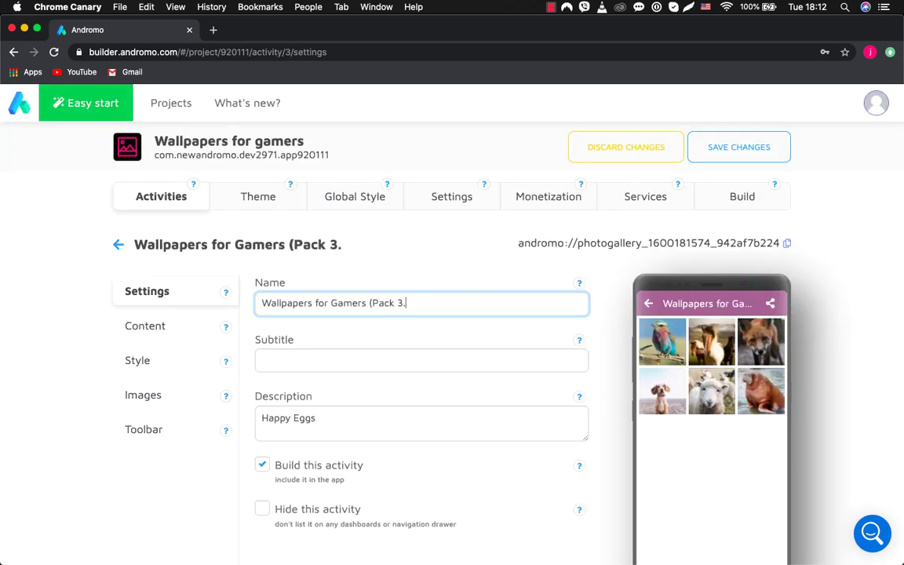
{"action": "key", "text": "Tab"}
{"action": "key", "text": "Tab"}
{"action": "key", "text": "super+a"}
{"action": "key", "text": "BackSpace"}
{"action": "key", "text": "shift+Tab"}
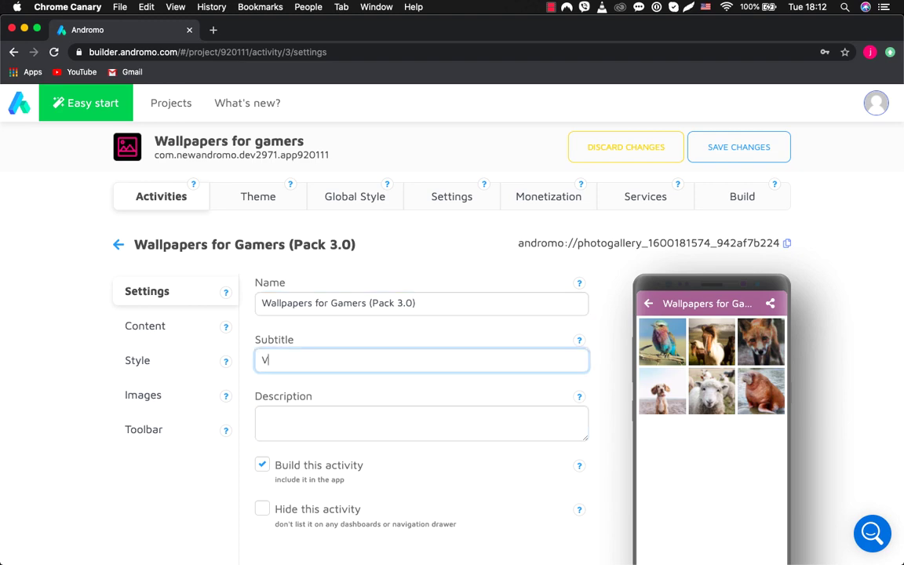
Step: Replace the Pack 3.0 gallery's custom wide image with 3.jpg from the content folder and return to the activities list
{"action": "scroll", "coordinate": [452, 313], "scroll_direction": "down", "scroll_amount": 1}
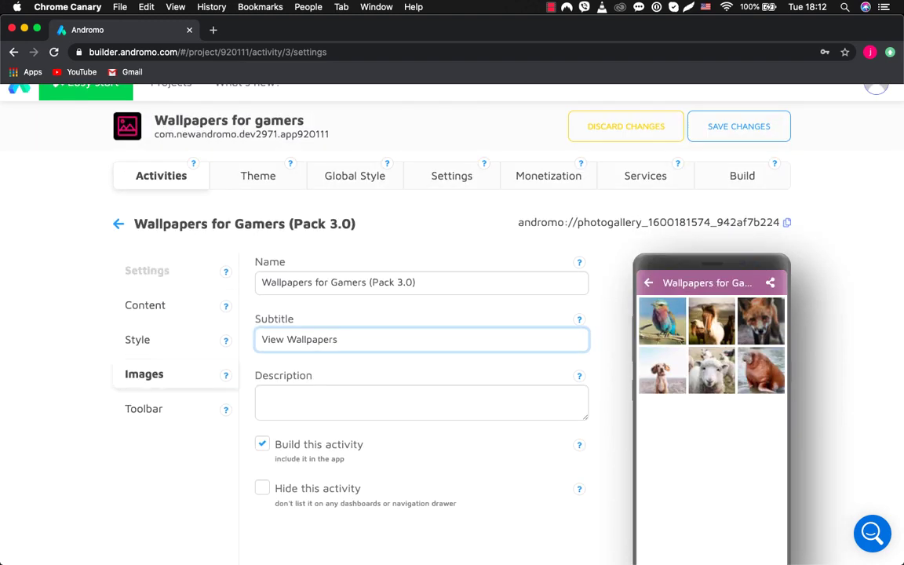
{"action": "left_click", "coordinate": [143, 378]}
{"action": "scroll", "coordinate": [451, 314], "scroll_direction": "down", "scroll_amount": 5}
{"action": "scroll", "coordinate": [452, 314], "scroll_direction": "down", "scroll_amount": 5}
{"action": "left_click", "coordinate": [512, 378]}
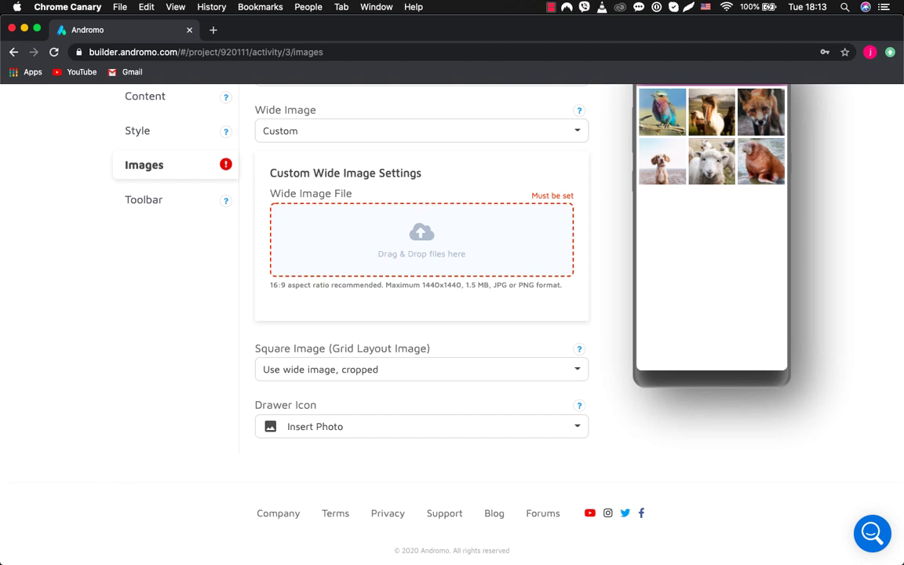
{"action": "left_click", "coordinate": [422, 238]}
{"action": "left_click", "coordinate": [357, 276]}
{"action": "key", "text": "Return"}
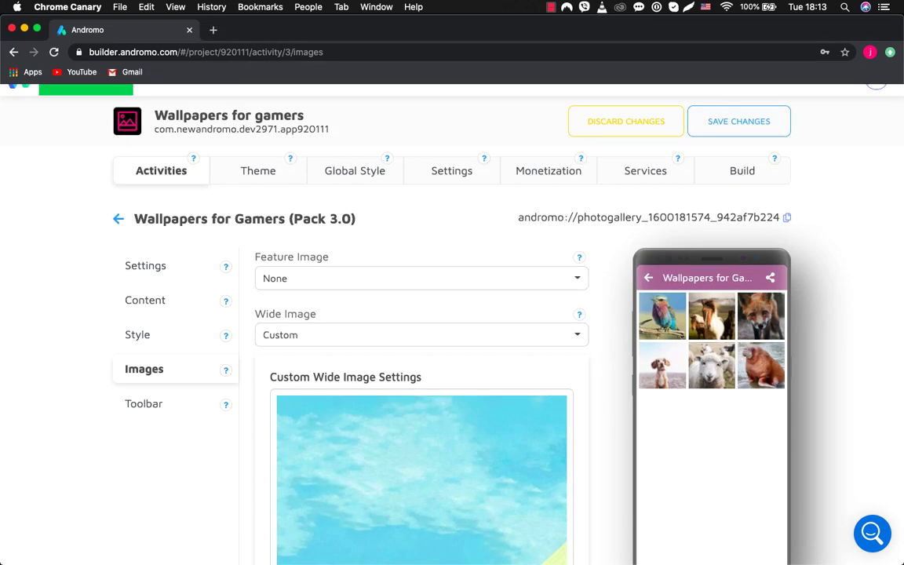
{"action": "left_click", "coordinate": [117, 218]}
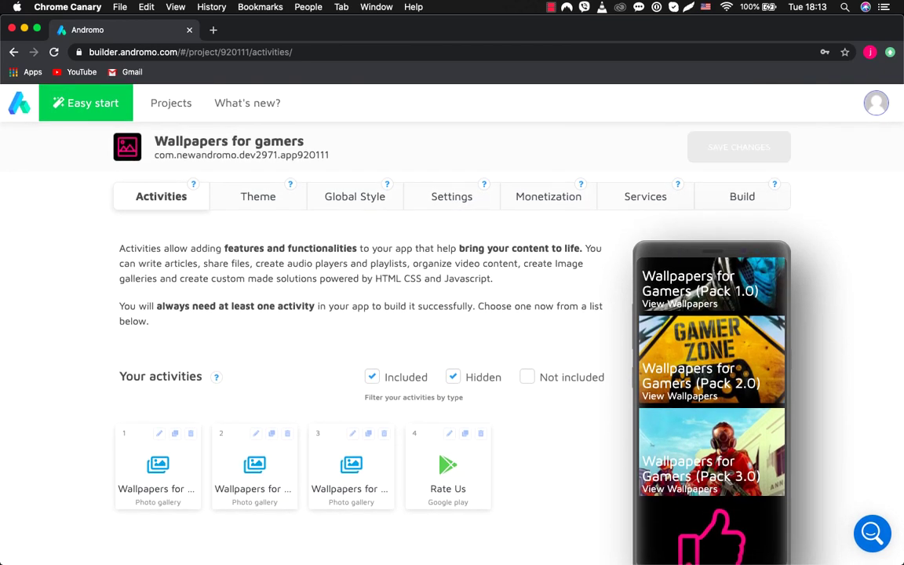
Step: Add a photo titled "Game 1" to the Pack 1.0 gallery's content, using an image from the content folder
{"action": "left_click", "coordinate": [158, 470]}
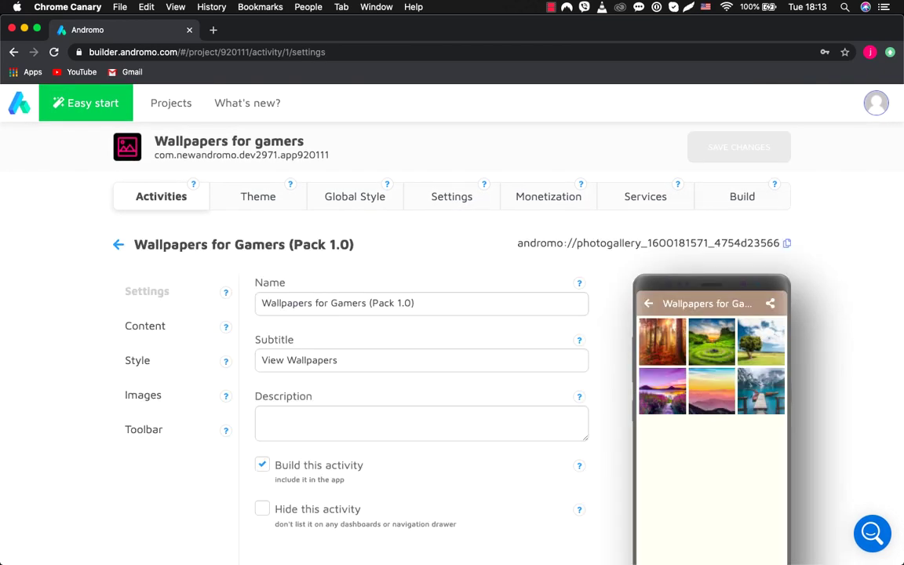
{"action": "left_click", "coordinate": [145, 326]}
{"action": "scroll", "coordinate": [452, 313], "scroll_direction": "down", "scroll_amount": 5}
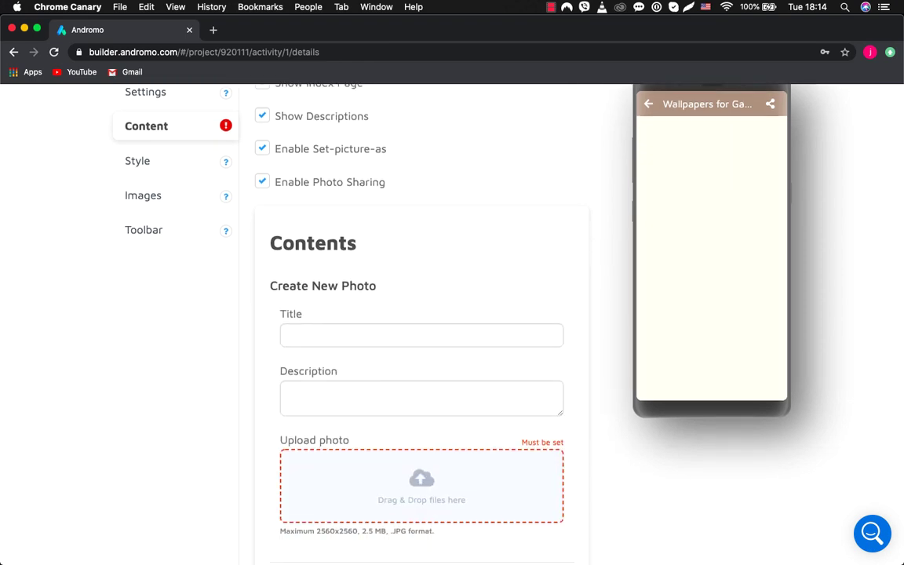
{"action": "left_click", "coordinate": [422, 335]}
{"action": "type", "text": "Game 1"}
{"action": "left_click", "coordinate": [421, 485]}
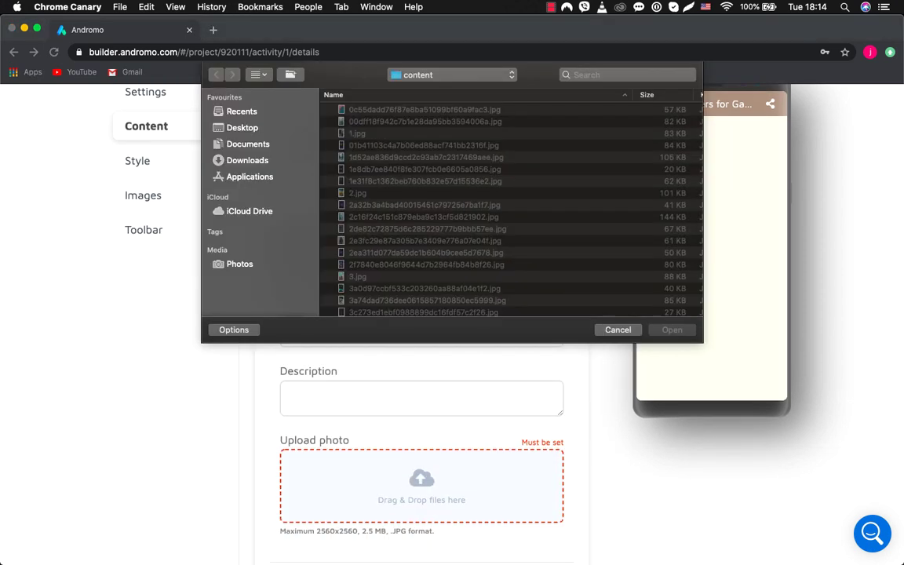
{"action": "double_click", "coordinate": [416, 101]}
{"action": "left_click", "coordinate": [488, 444]}
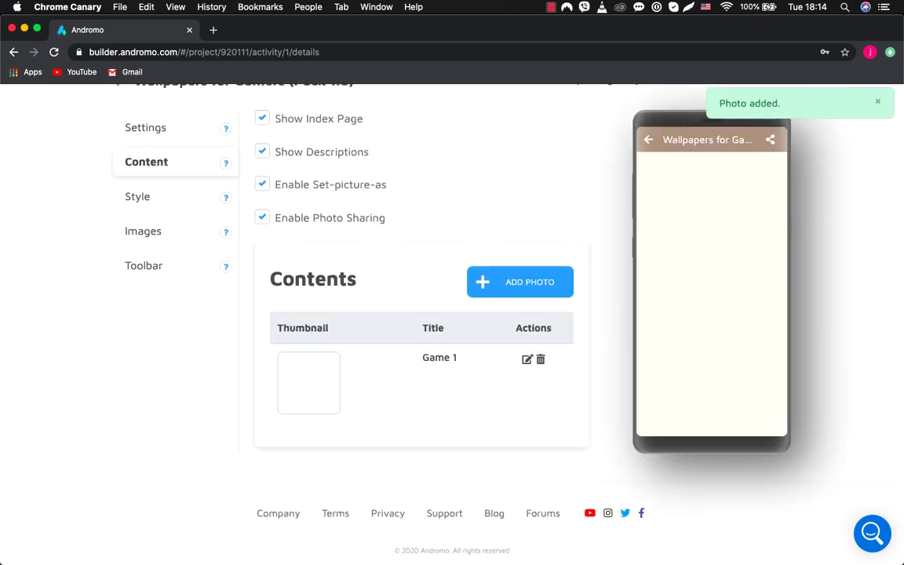
Step: Add a second photo titled "Game 2" to the Pack 1.0 gallery with another image from the content folder
{"action": "left_click", "coordinate": [518, 280]}
{"action": "type", "text": "Game 2"}
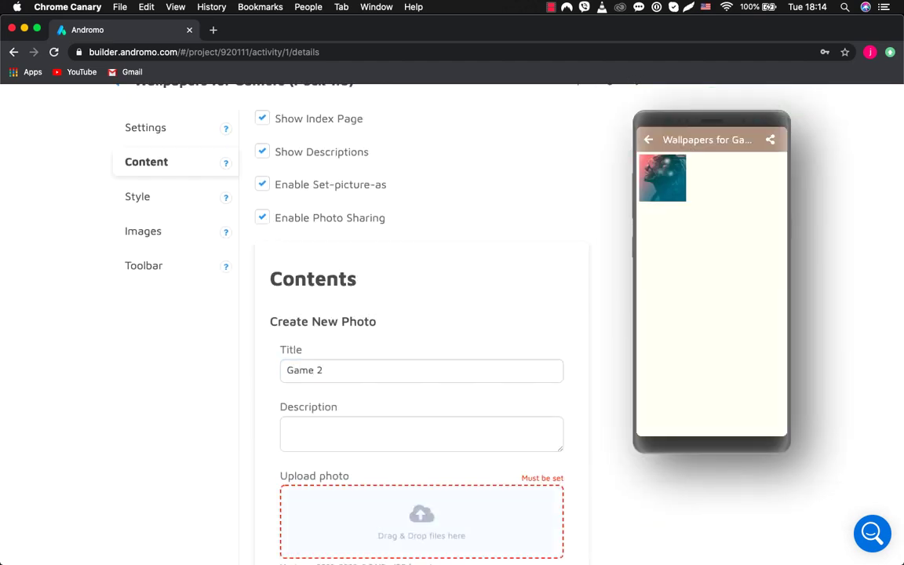
{"action": "left_click", "coordinate": [421, 521]}
{"action": "double_click", "coordinate": [403, 115]}
{"action": "left_click", "coordinate": [488, 483]}
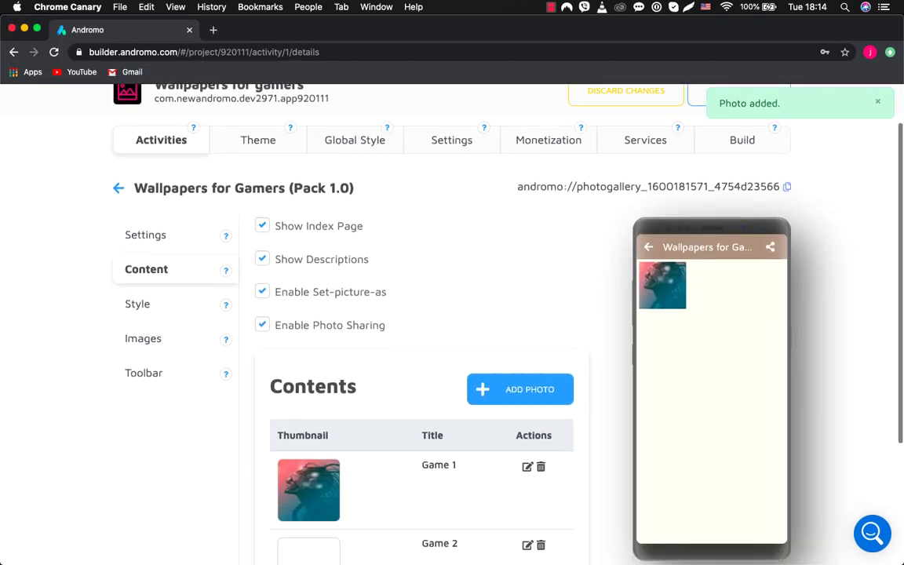
Step: Add a third photo titled "Game 3" to the Pack 1.0 gallery, using 1d52ae836d9ccd2c93ab7c2317469aee.jpg
{"action": "left_click", "coordinate": [518, 307]}
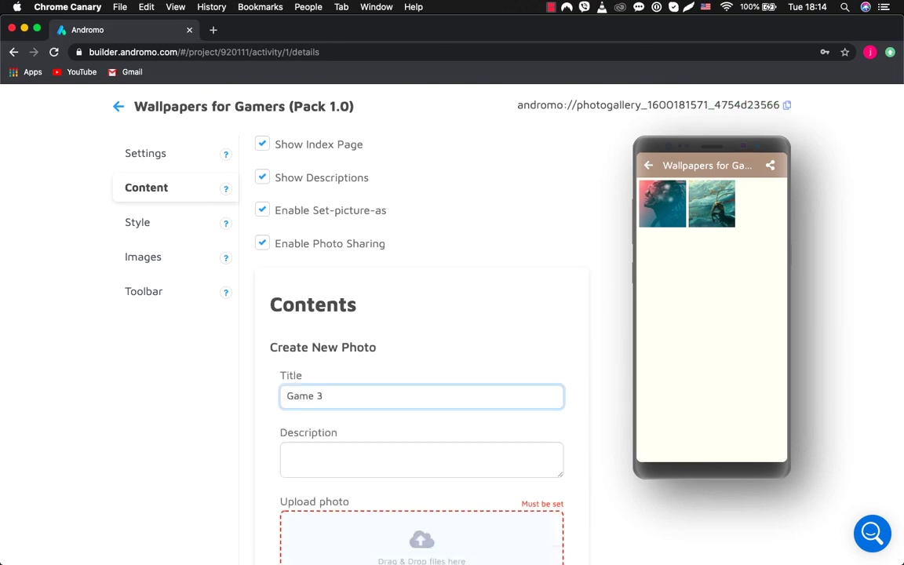
{"action": "type", "text": "Game 3"}
{"action": "scroll", "coordinate": [421, 392], "scroll_direction": "down", "scroll_amount": 3}
{"action": "left_click", "coordinate": [421, 431]}
{"action": "double_click", "coordinate": [403, 138]}
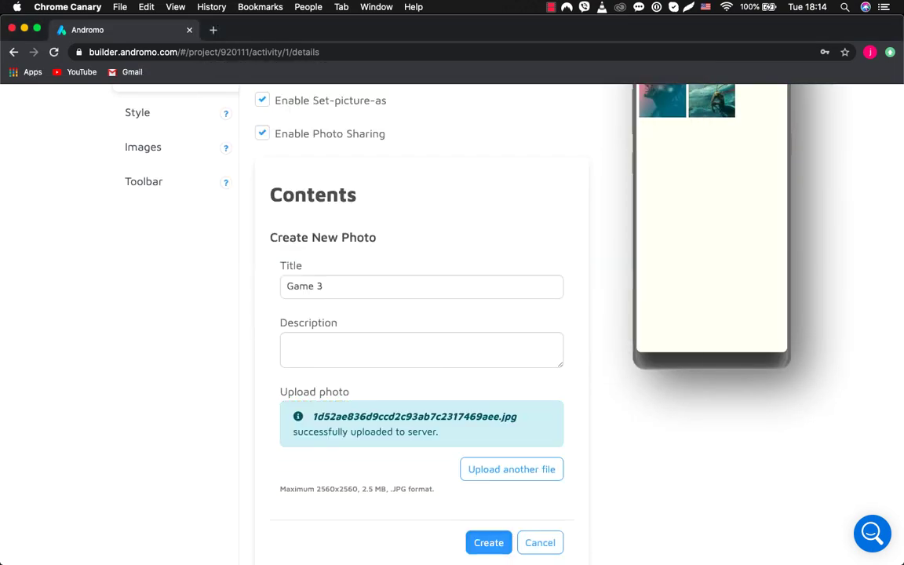
{"action": "key", "text": "Return"}
{"action": "scroll", "coordinate": [421, 314], "scroll_direction": "down", "scroll_amount": 1}
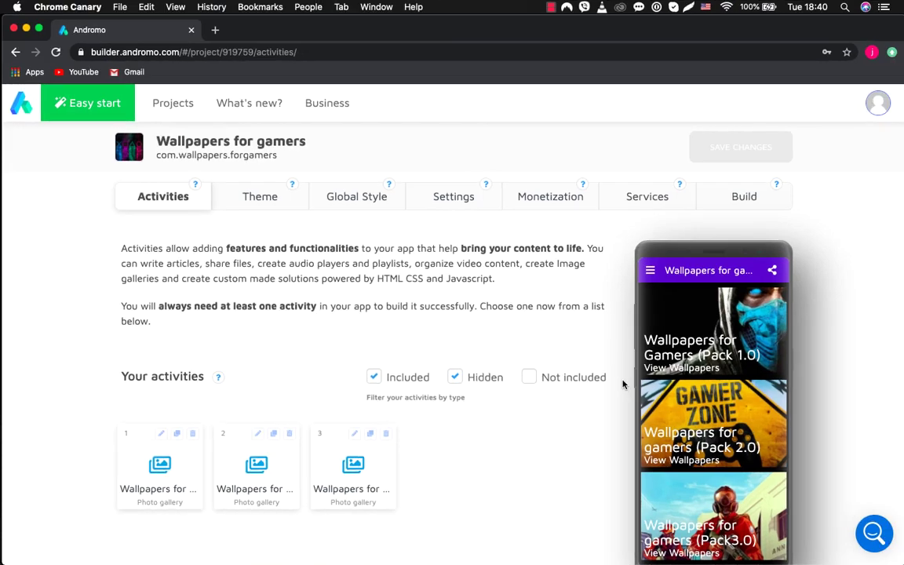
Step: Review the app's activities and examine the photo list and phone preview of the Pack 1.0 gallery's content
{"action": "scroll", "coordinate": [623, 384], "scroll_direction": "down", "scroll_amount": 5}
{"action": "scroll", "coordinate": [314, 439], "scroll_direction": "up", "scroll_amount": 5}
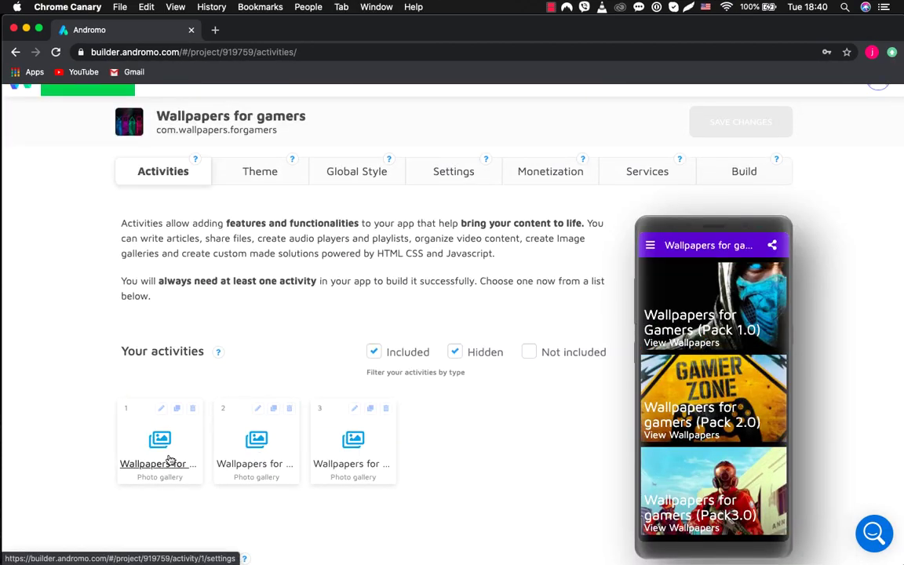
{"action": "left_click", "coordinate": [165, 463]}
{"action": "left_click", "coordinate": [181, 323]}
{"action": "scroll", "coordinate": [367, 387], "scroll_direction": "down", "scroll_amount": 10}
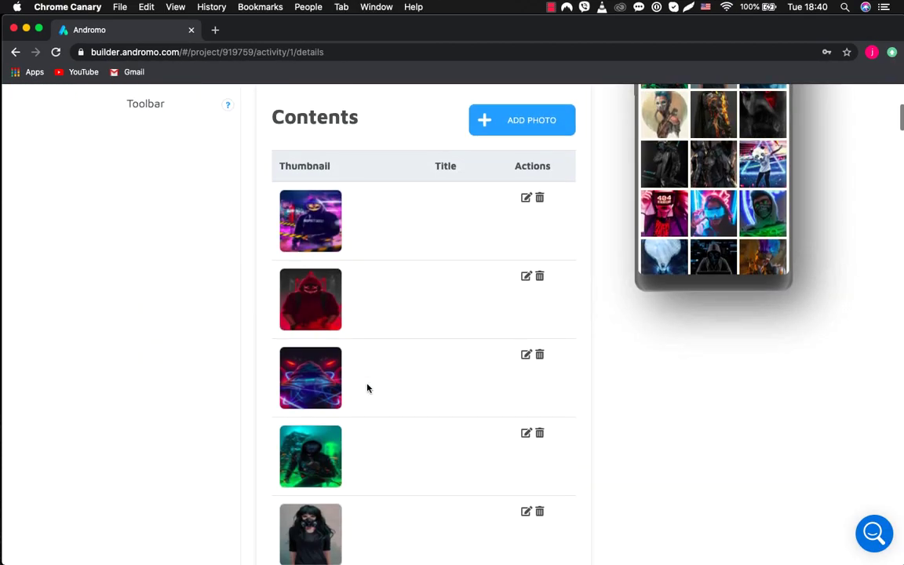
{"action": "scroll", "coordinate": [368, 388], "scroll_direction": "down", "scroll_amount": 3}
{"action": "scroll", "coordinate": [367, 388], "scroll_direction": "up", "scroll_amount": 15}
{"action": "scroll", "coordinate": [757, 402], "scroll_direction": "down", "scroll_amount": 5}
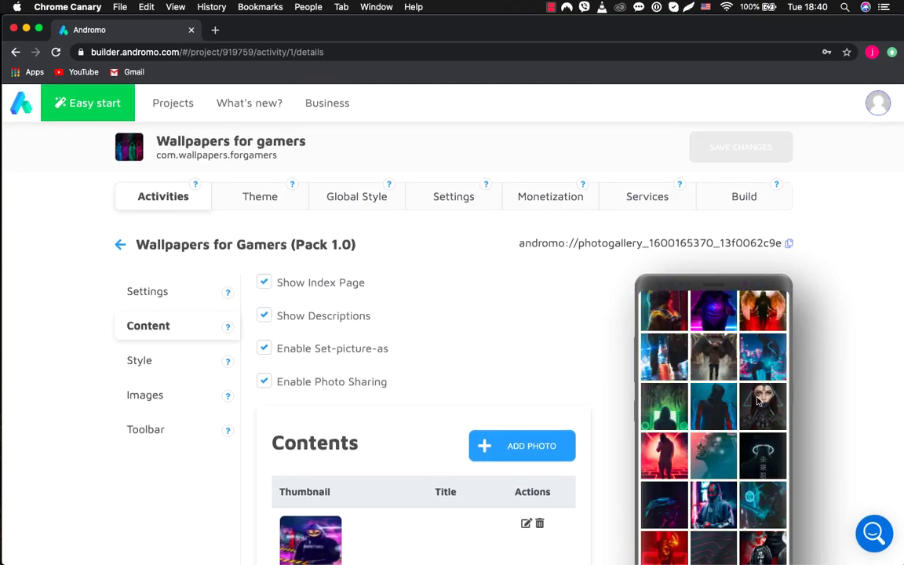
{"action": "scroll", "coordinate": [757, 402], "scroll_direction": "up", "scroll_amount": 5}
{"action": "scroll", "coordinate": [729, 361], "scroll_direction": "down", "scroll_amount": 3}
{"action": "scroll", "coordinate": [713, 328], "scroll_direction": "up", "scroll_amount": 3}
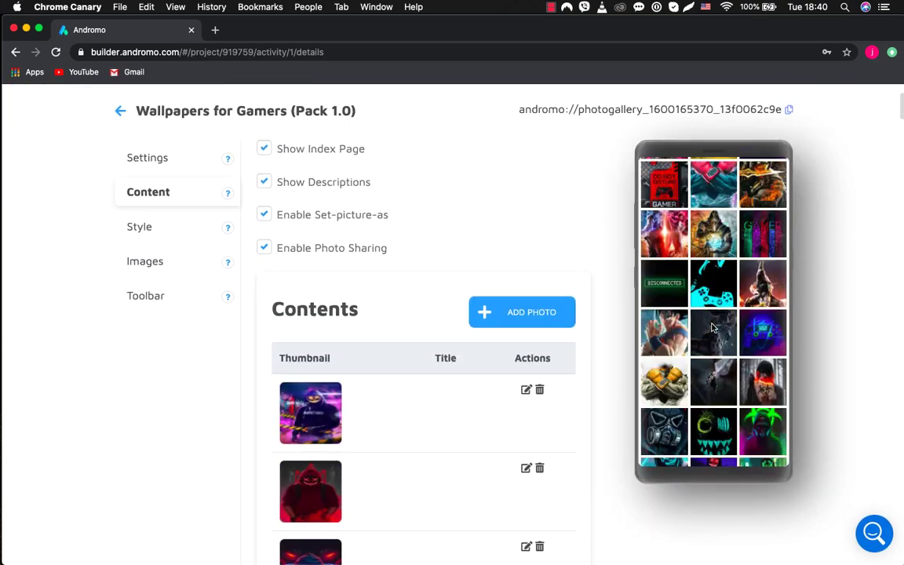
{"action": "scroll", "coordinate": [713, 328], "scroll_direction": "down", "scroll_amount": 1}
Step: Leave the Pack 1.0 gallery and start building the "Wallpapers for gamers" app
{"action": "left_click", "coordinate": [120, 247]}
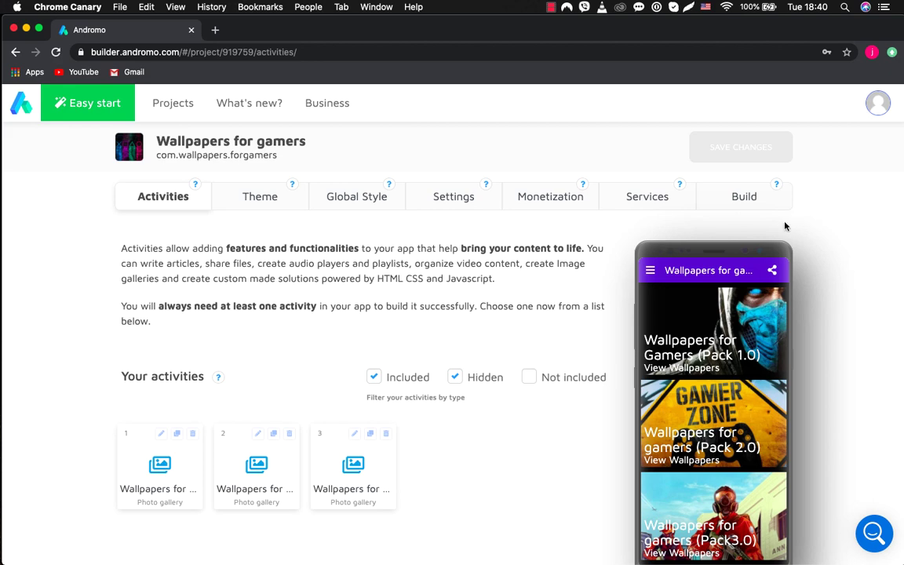
{"action": "left_click", "coordinate": [742, 197]}
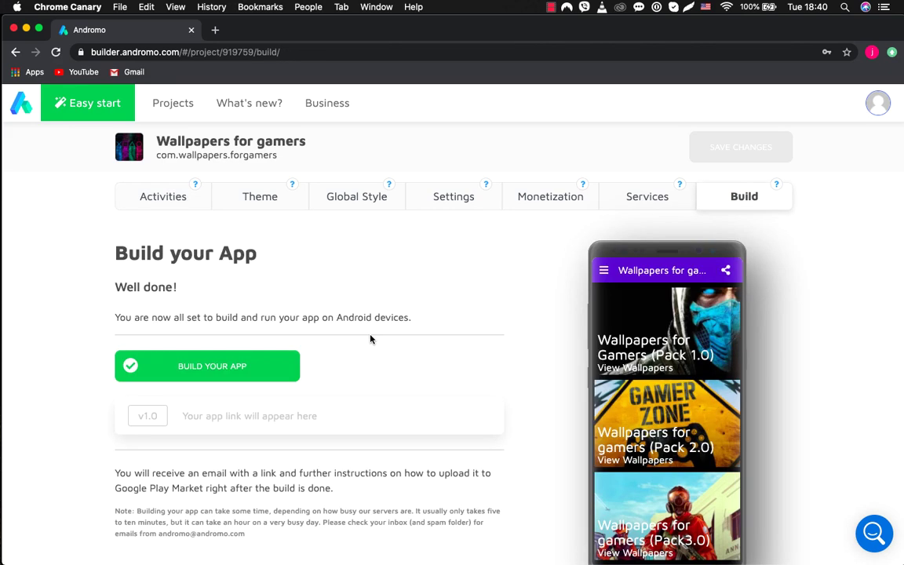
{"action": "left_click", "coordinate": [191, 367]}
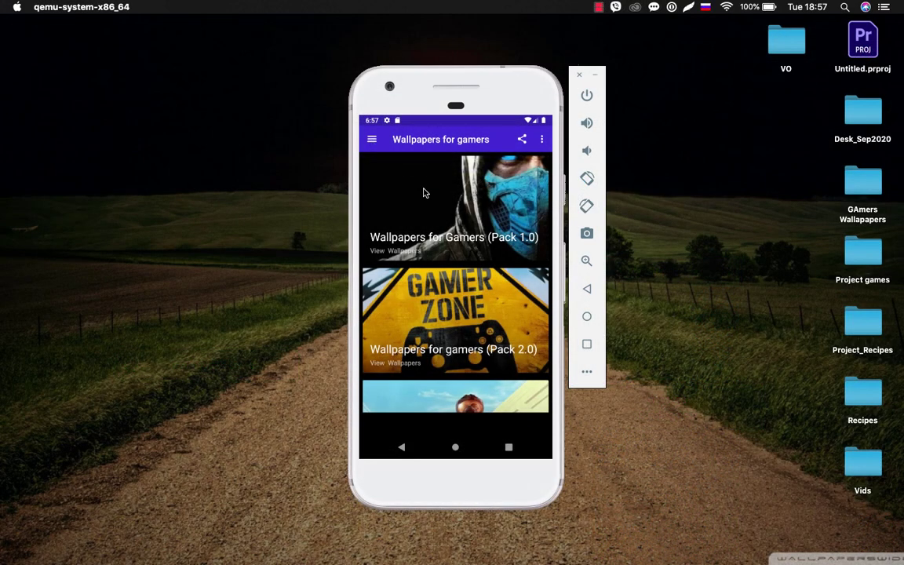
Step: In the Android emulator, check the built app's home screen, browse the Pack 1.0 wallpapers and return to the home screen
{"action": "scroll", "coordinate": [448, 215], "scroll_direction": "down", "scroll_amount": 2}
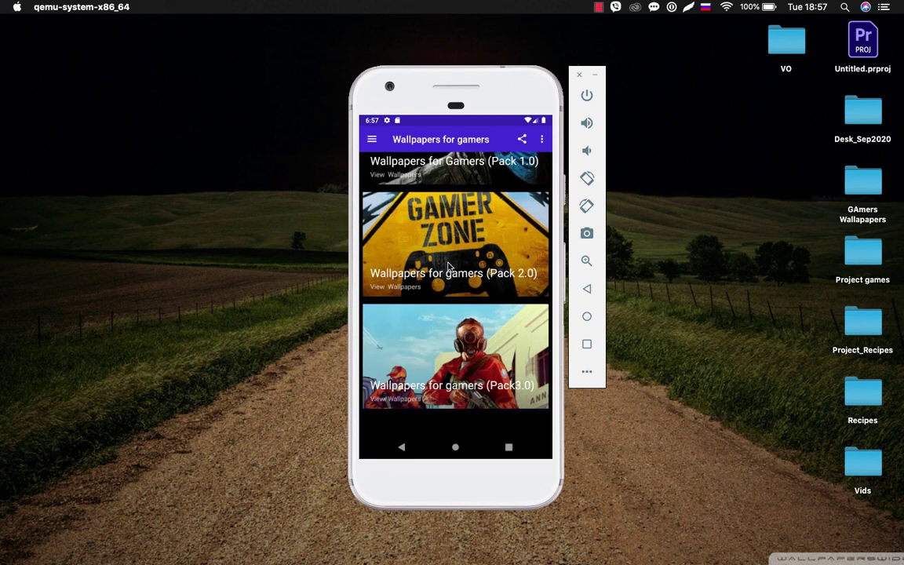
{"action": "scroll", "coordinate": [448, 268], "scroll_direction": "up", "scroll_amount": 2}
{"action": "left_click", "coordinate": [452, 240]}
{"action": "scroll", "coordinate": [459, 259], "scroll_direction": "down", "scroll_amount": 5}
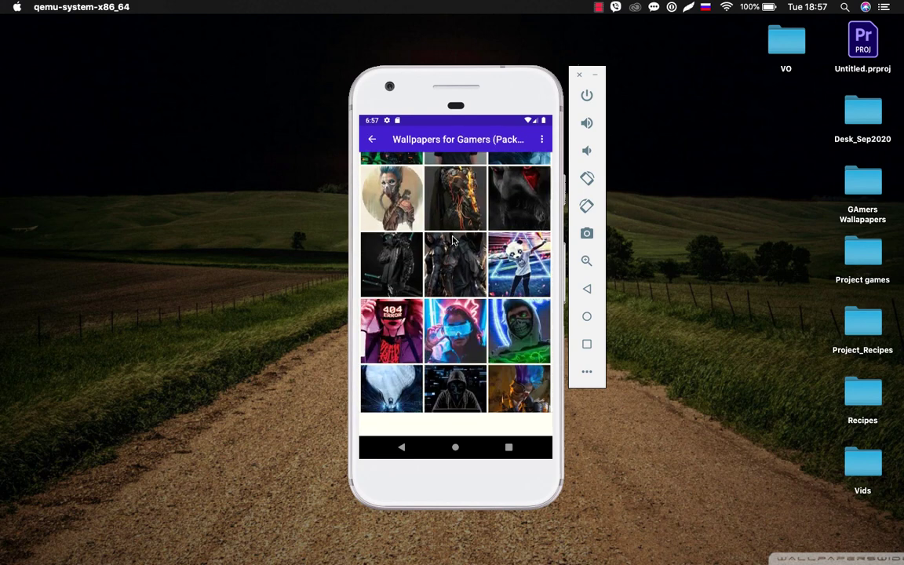
{"action": "scroll", "coordinate": [463, 274], "scroll_direction": "down", "scroll_amount": 10}
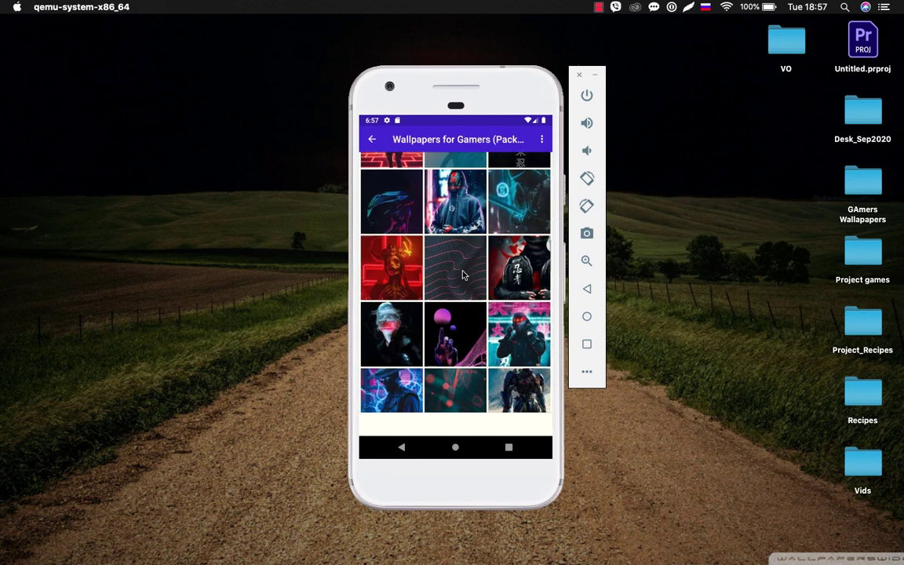
{"action": "scroll", "coordinate": [461, 270], "scroll_direction": "down", "scroll_amount": 10}
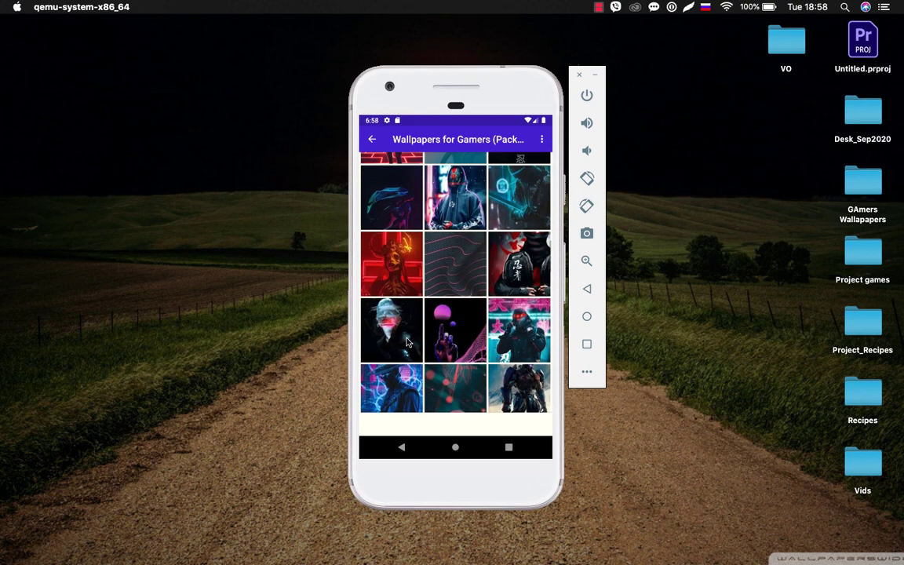
{"action": "scroll", "coordinate": [452, 252], "scroll_direction": "up", "scroll_amount": 10}
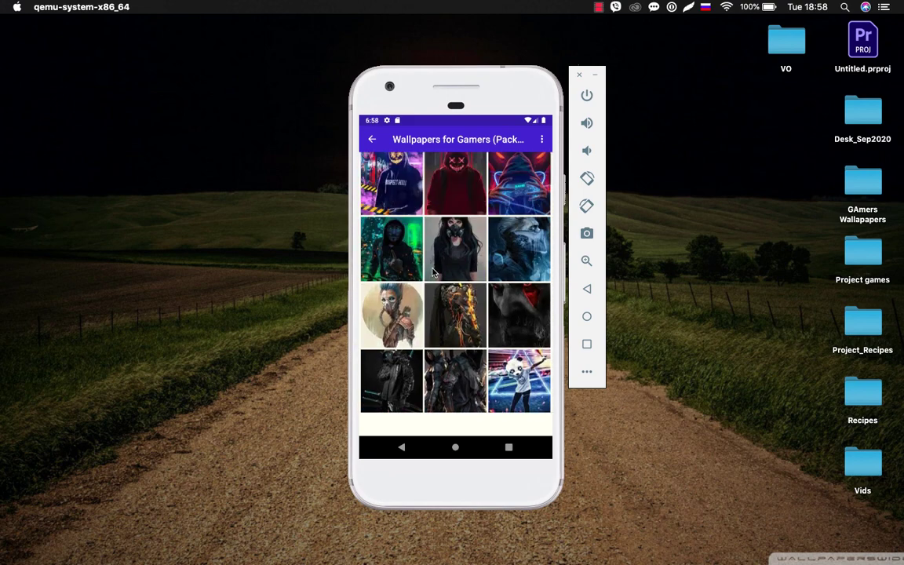
{"action": "left_click", "coordinate": [372, 140]}
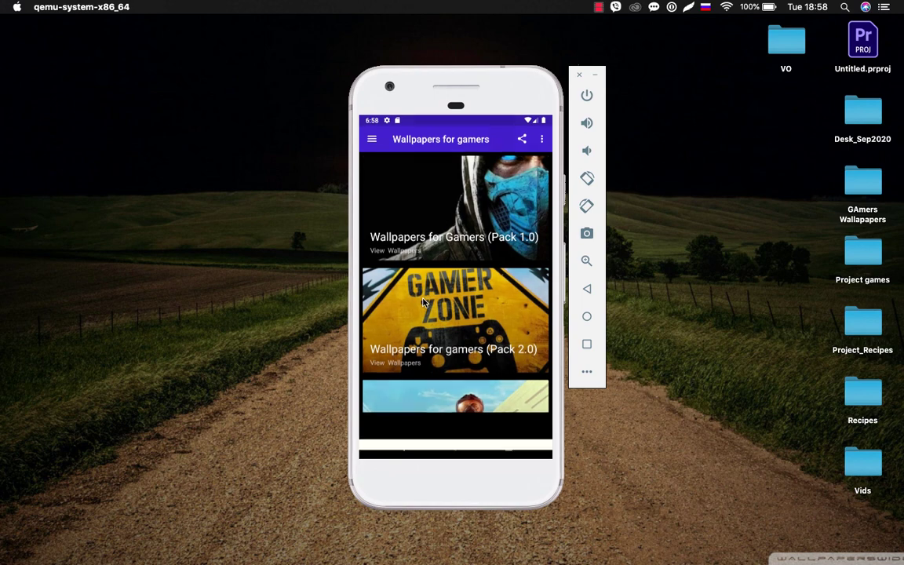
Step: Open the Pack 2.0 gallery in the built app and browse its wallpapers
{"action": "left_click", "coordinate": [482, 294]}
{"action": "scroll", "coordinate": [485, 287], "scroll_direction": "down", "scroll_amount": 10}
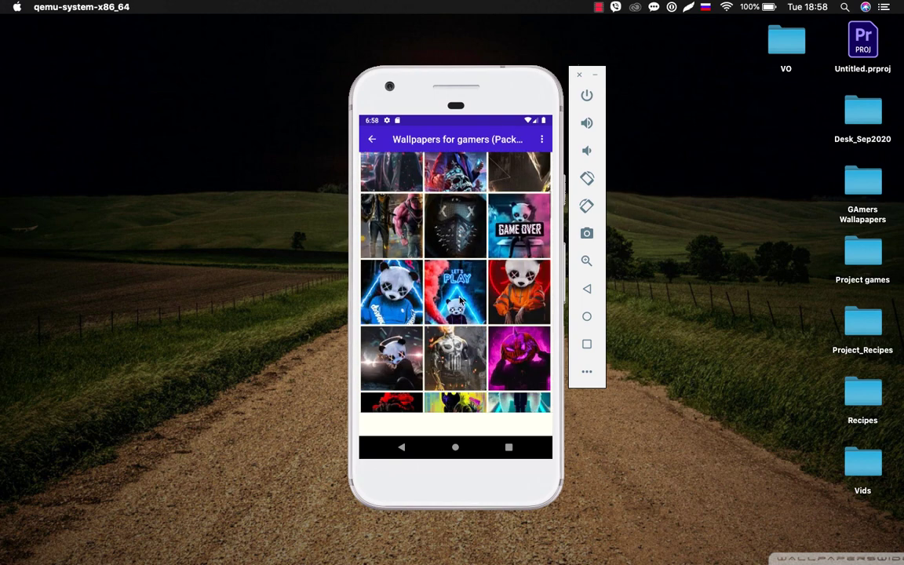
{"action": "scroll", "coordinate": [480, 310], "scroll_direction": "down", "scroll_amount": 10}
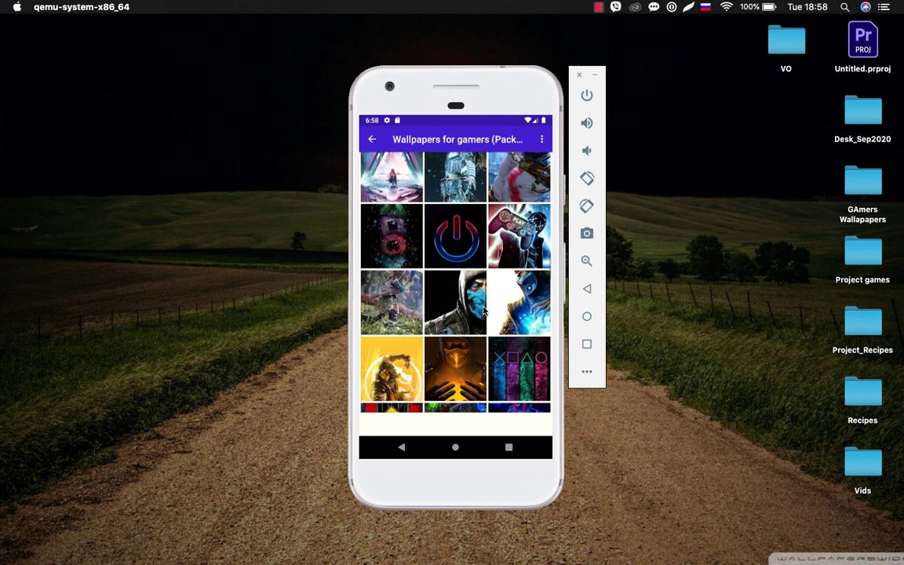